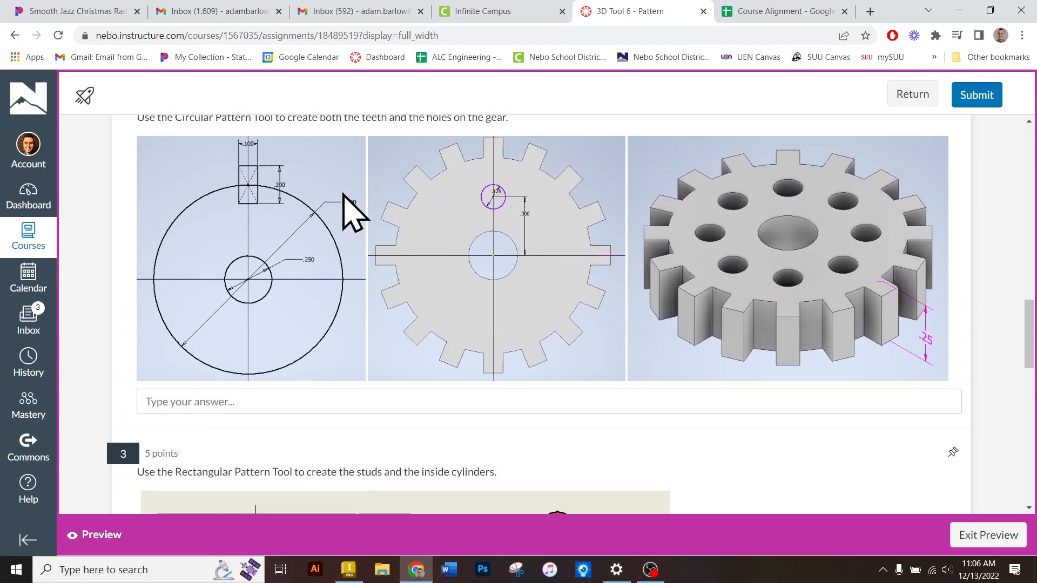
Examine the pattern and mirror assignment, focusing on the filleted cube's dimensions and the 3 x 3 x 3 cube drawings
{"action": "scroll", "coordinate": [679, 220], "scroll_direction": "down", "scroll_amount": 5}
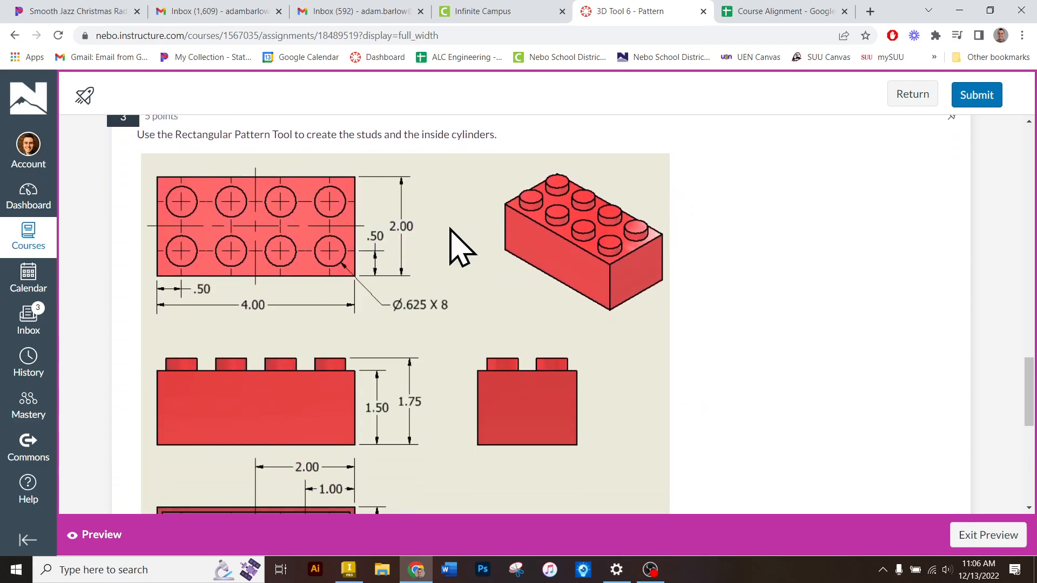
{"action": "scroll", "coordinate": [537, 313], "scroll_direction": "up", "scroll_amount": 11}
{"action": "scroll", "coordinate": [532, 313], "scroll_direction": "up", "scroll_amount": 10}
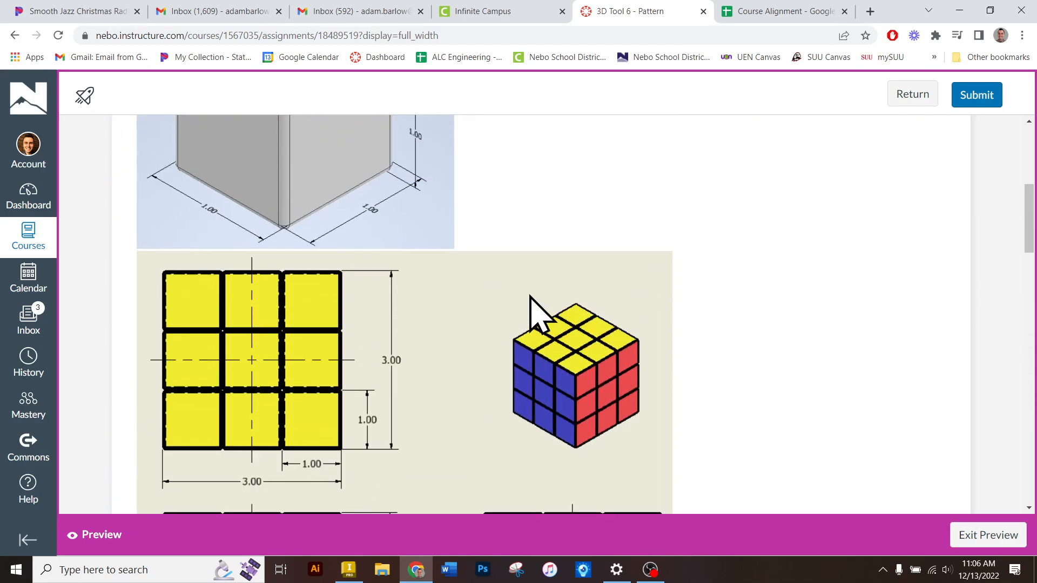
{"action": "scroll", "coordinate": [532, 313], "scroll_direction": "down", "scroll_amount": 4}
{"action": "scroll", "coordinate": [532, 313], "scroll_direction": "up", "scroll_amount": 4}
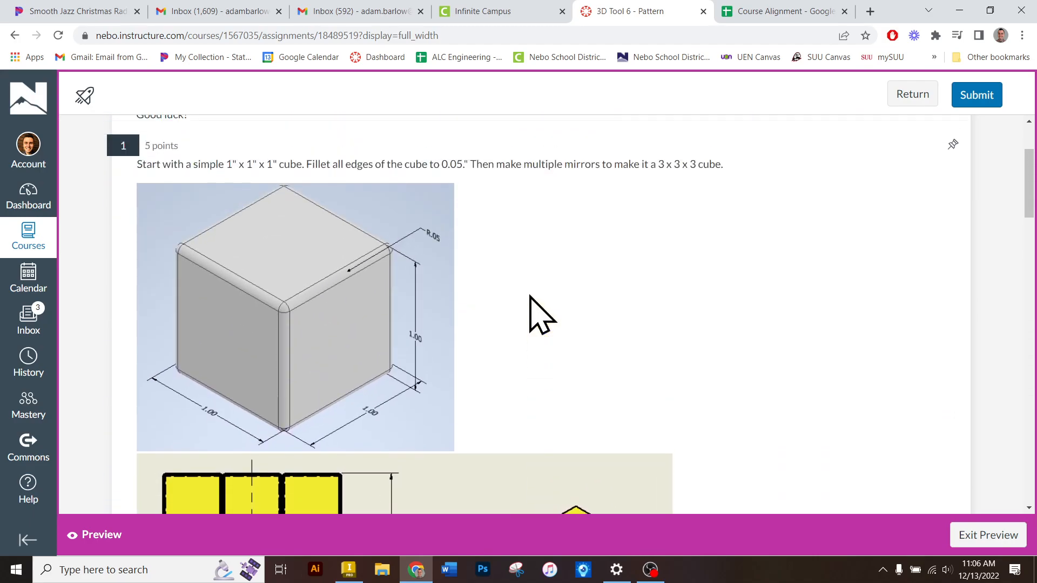
{"action": "scroll", "coordinate": [359, 254], "scroll_direction": "up", "scroll_amount": 2}
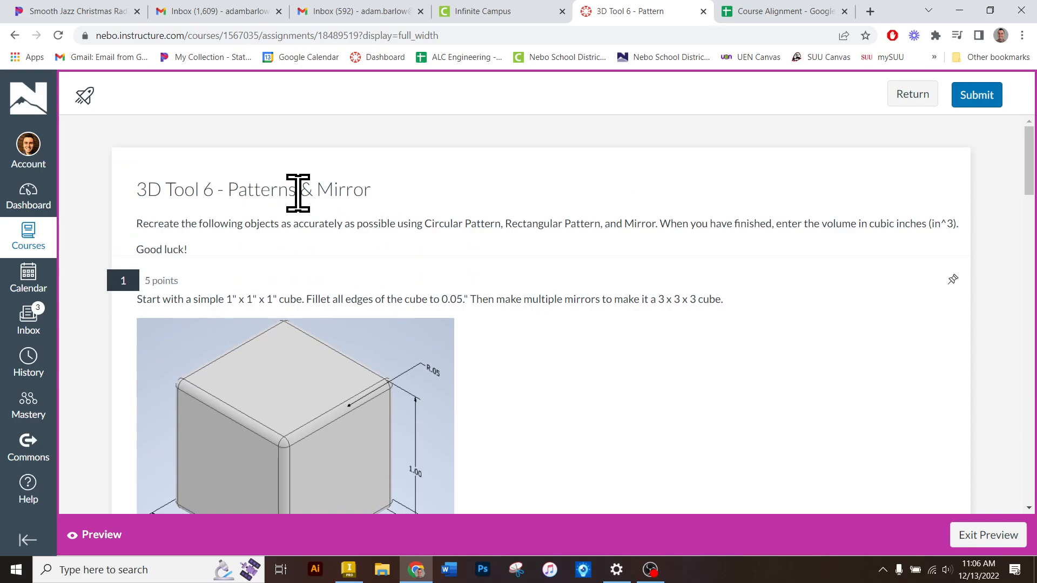
{"action": "scroll", "coordinate": [393, 225], "scroll_direction": "down", "scroll_amount": 2}
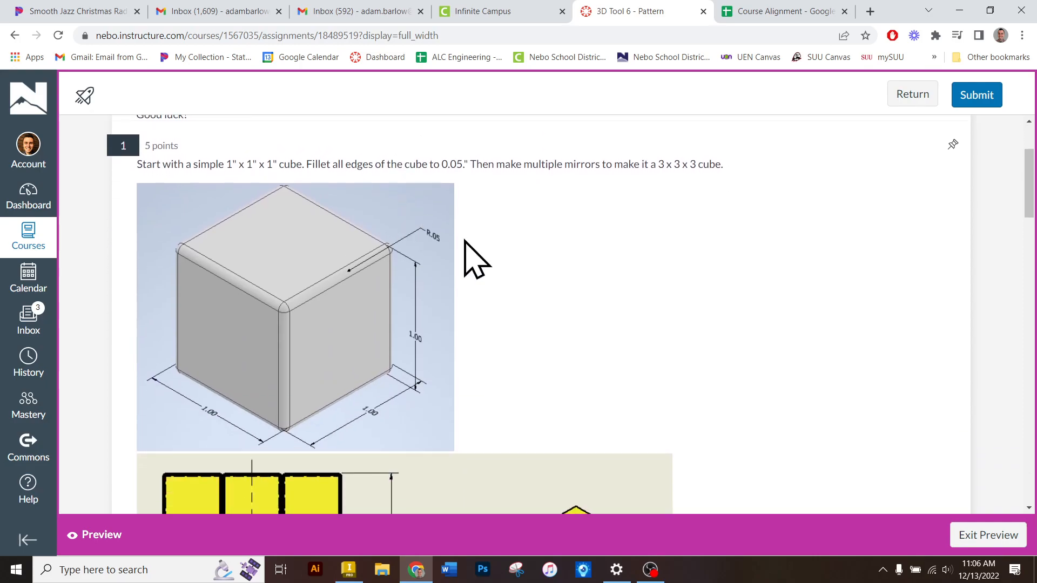
{"action": "scroll", "coordinate": [447, 291], "scroll_direction": "down", "scroll_amount": 1}
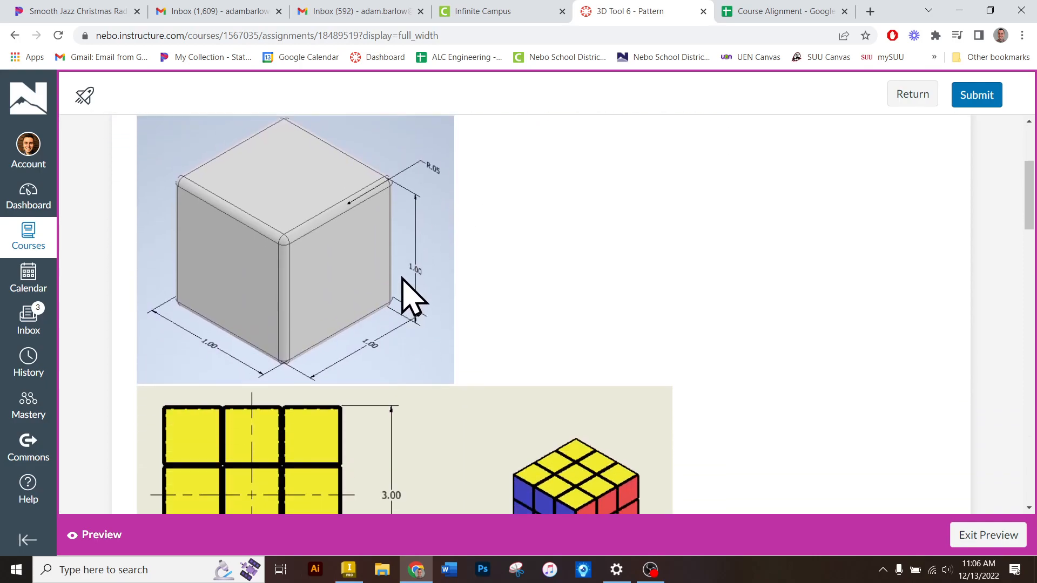
{"action": "scroll", "coordinate": [402, 278], "scroll_direction": "down", "scroll_amount": 2}
Switch to Inventor and sketch a 1 in by 1 in center rectangle at the origin on the front plane
{"action": "left_click", "coordinate": [346, 571]}
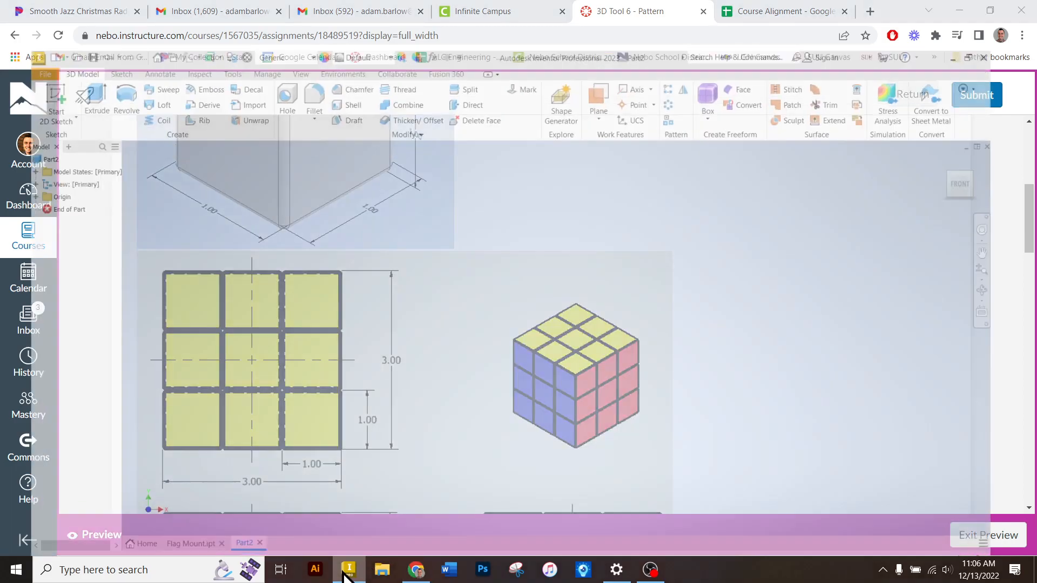
{"action": "left_click", "coordinate": [27, 57]}
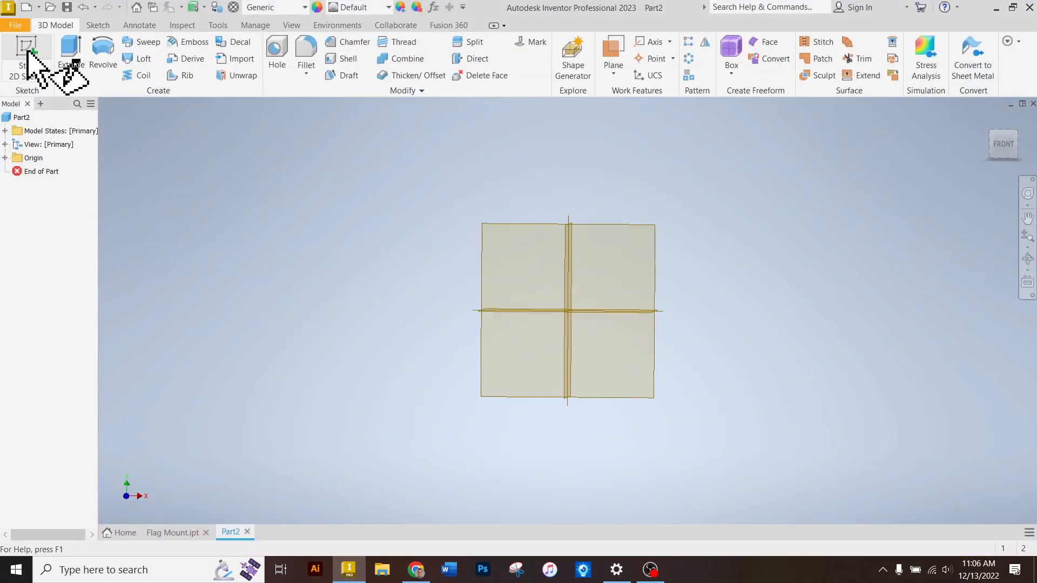
{"action": "left_click", "coordinate": [513, 181]}
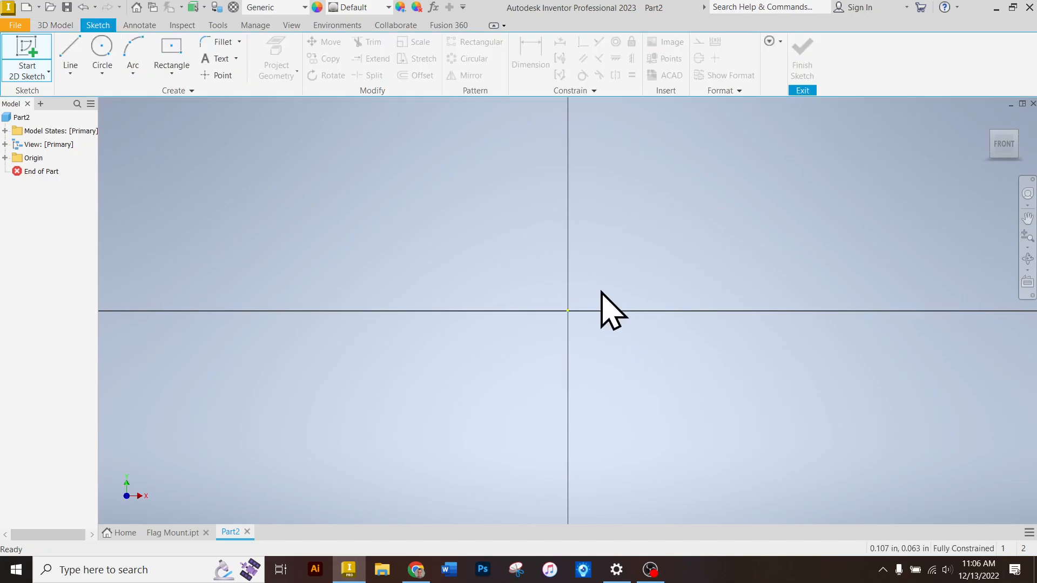
{"action": "left_click", "coordinate": [172, 74]}
{"action": "left_click", "coordinate": [186, 154]}
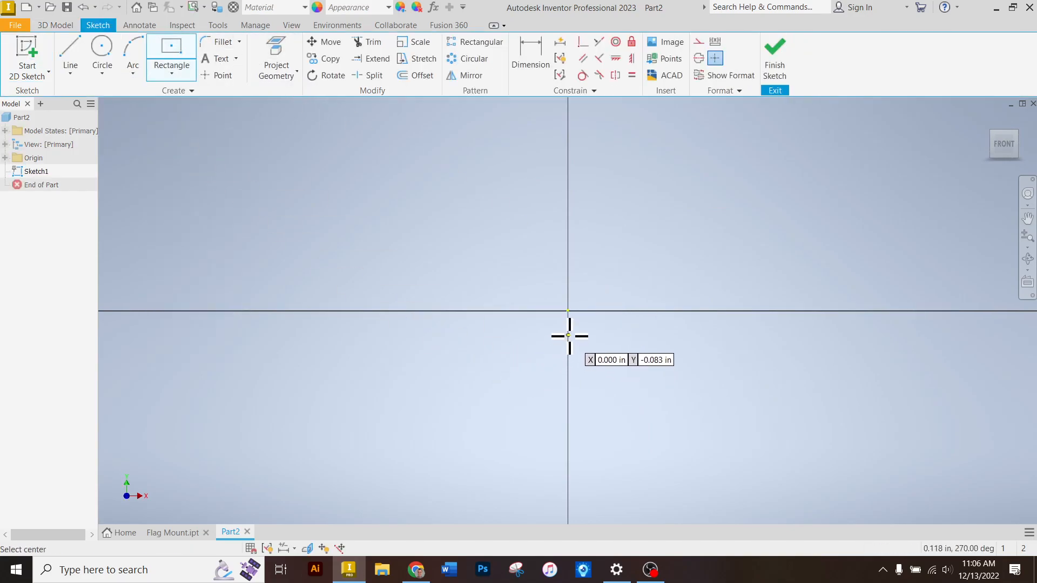
{"action": "left_click", "coordinate": [567, 311]}
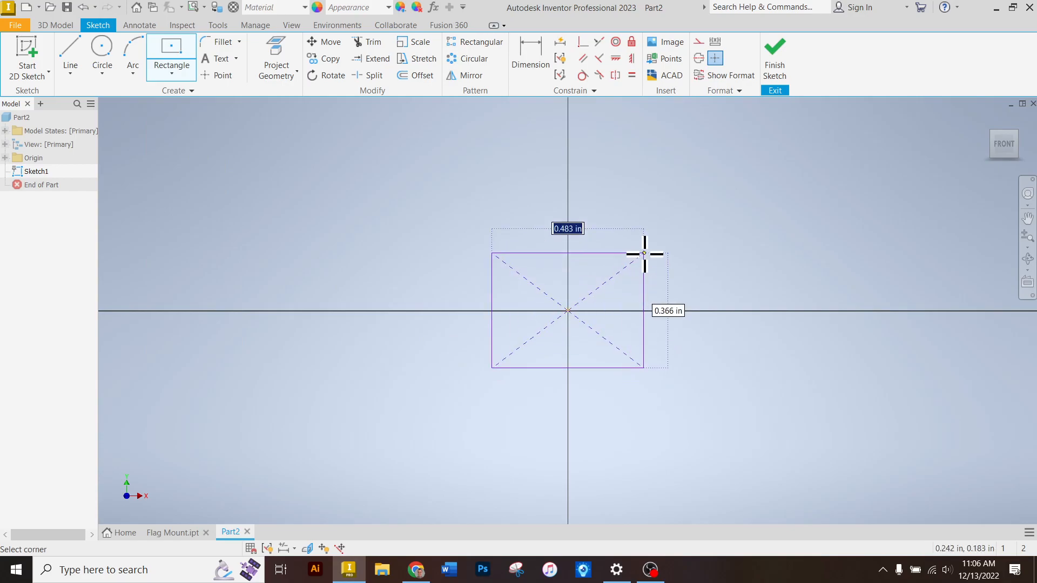
{"action": "key", "text": "Tab"}
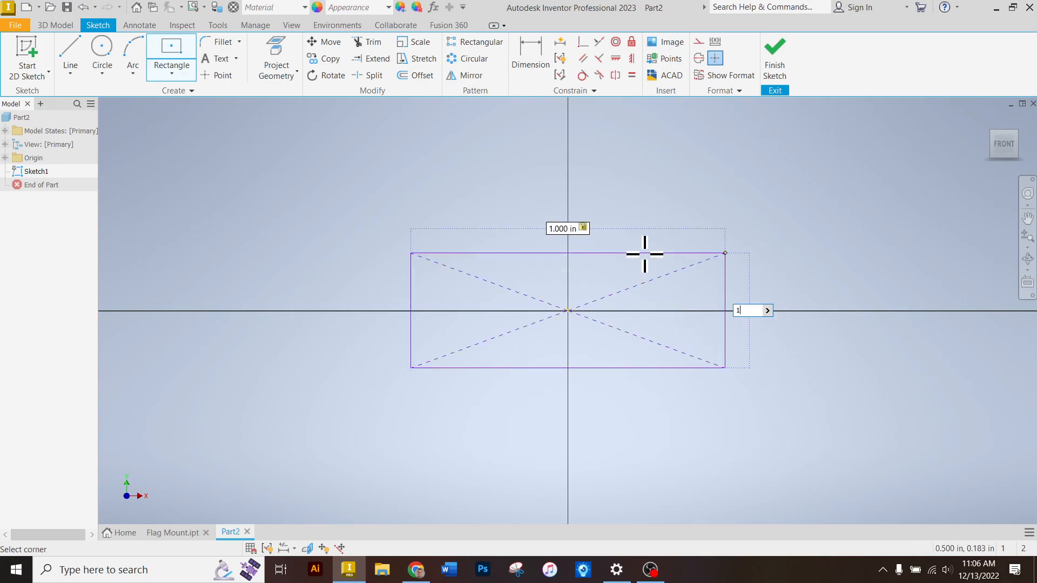
{"action": "type", "text": "1"}
{"action": "key", "text": "Return"}
Finish the sketch and extrude the square profile 1 in into a solid cube
{"action": "left_click", "coordinate": [770, 62]}
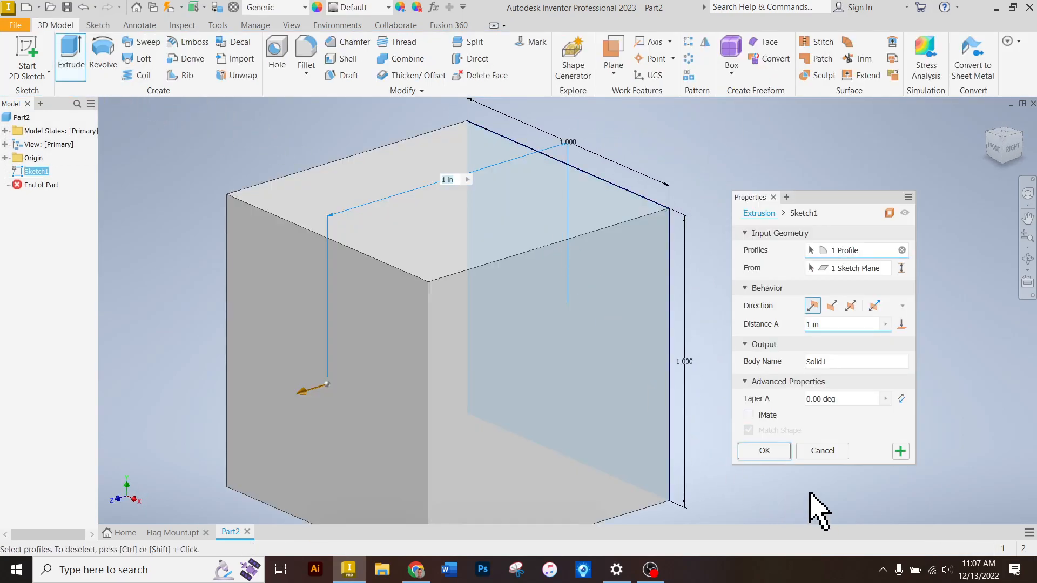
{"action": "left_click", "coordinate": [779, 451]}
{"action": "scroll", "coordinate": [316, 99], "scroll_direction": "down", "scroll_amount": 2}
{"action": "scroll", "coordinate": [378, 216], "scroll_direction": "down", "scroll_amount": 3}
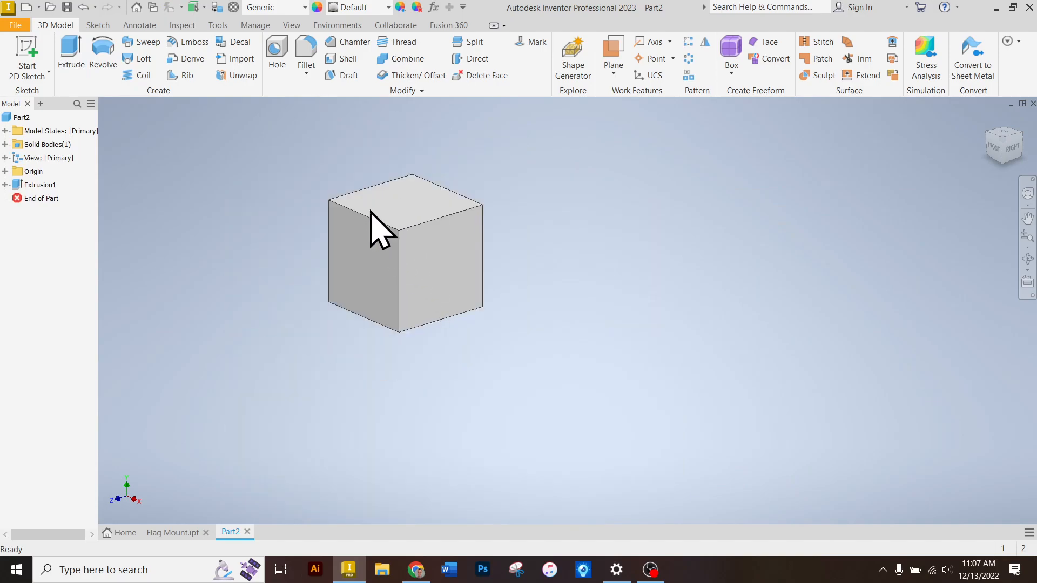
{"action": "scroll", "coordinate": [378, 227], "scroll_direction": "up", "scroll_amount": 2}
Check the fillet radius in the browser assignment, and return to Inventor to fillet all 12 cube edges at .05 in
{"action": "left_click", "coordinate": [415, 569]}
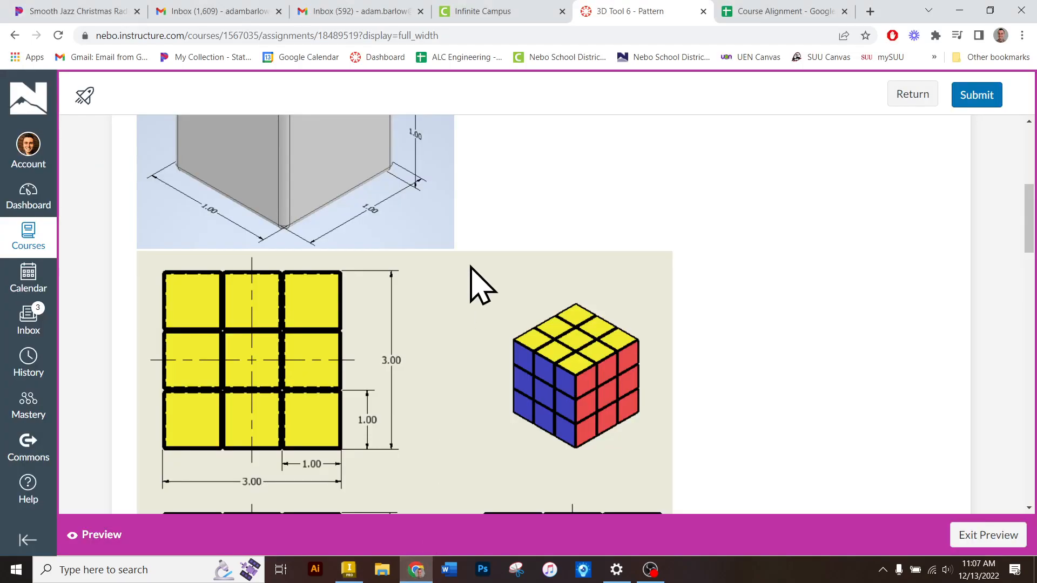
{"action": "scroll", "coordinate": [479, 285], "scroll_direction": "up", "scroll_amount": 3}
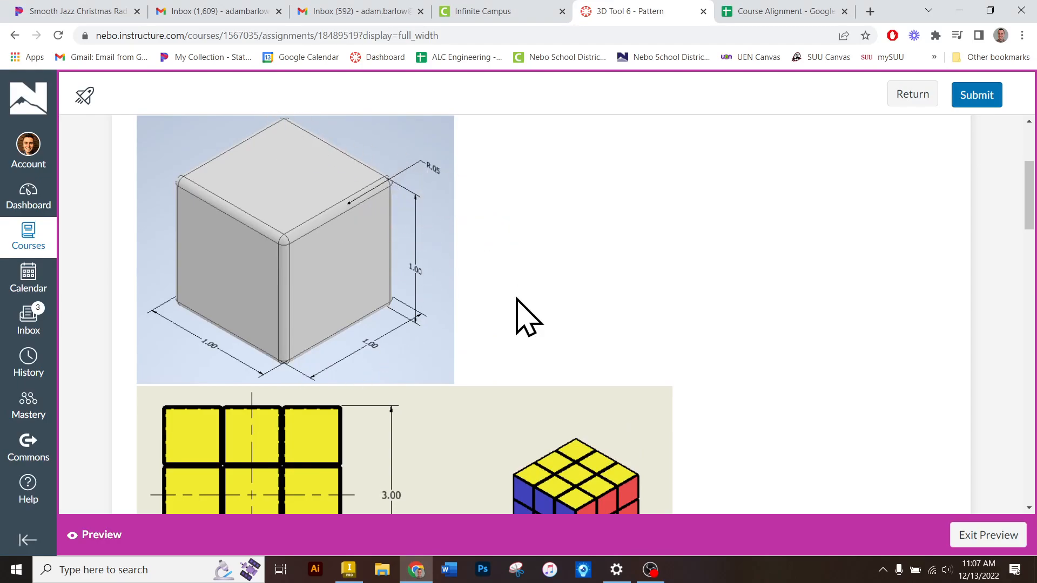
{"action": "left_click", "coordinate": [414, 570]}
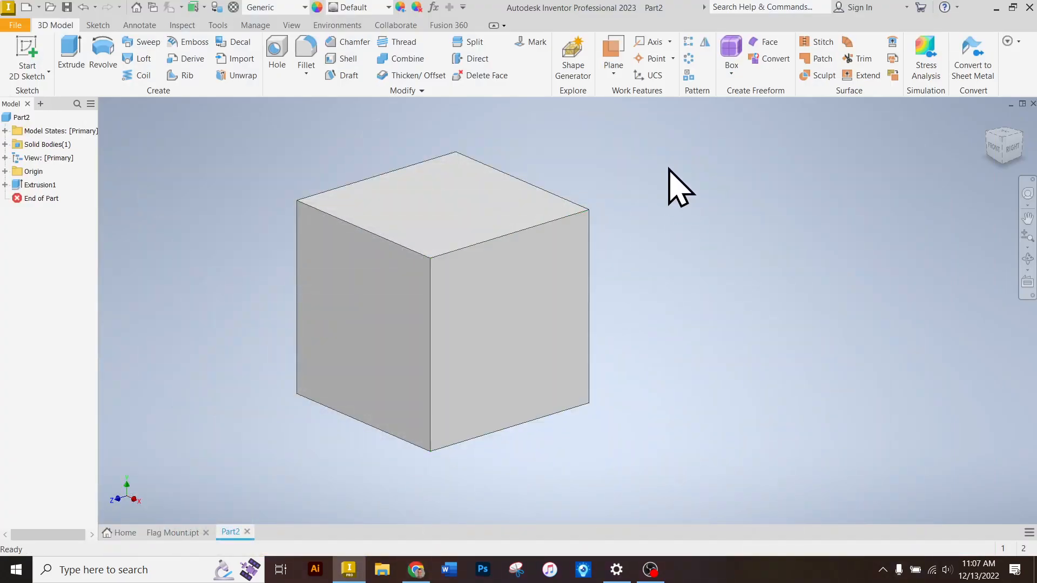
{"action": "left_click", "coordinate": [304, 54]}
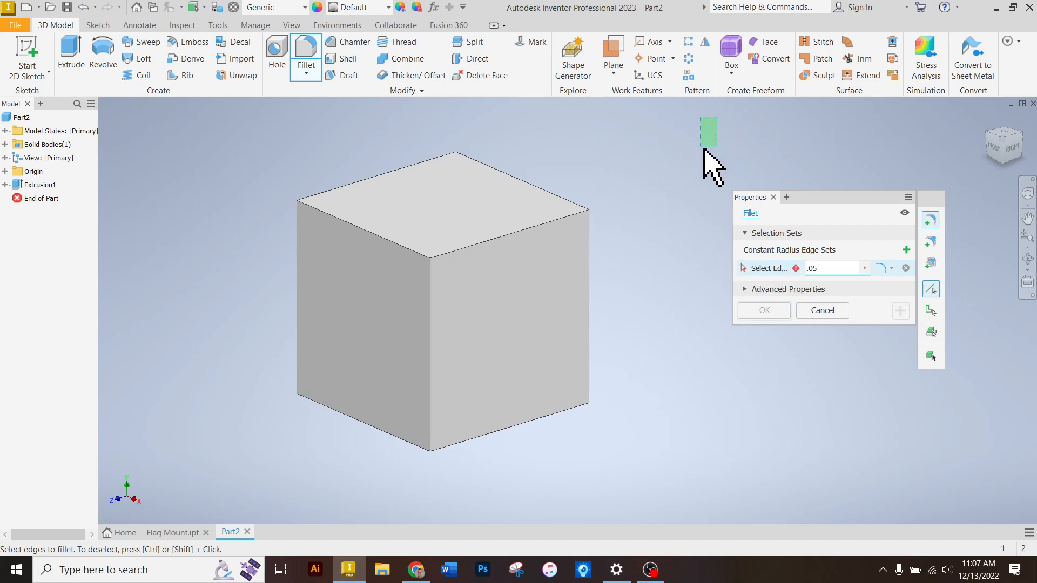
{"action": "left_click_drag", "start_coordinate": [633, 240], "coordinate": [198, 501]}
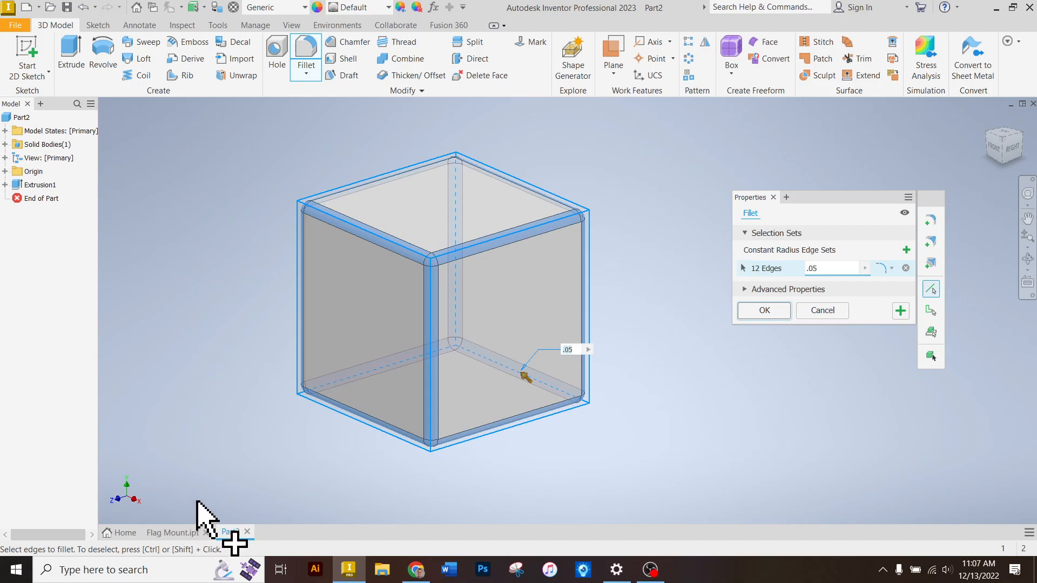
{"action": "left_click", "coordinate": [763, 311]}
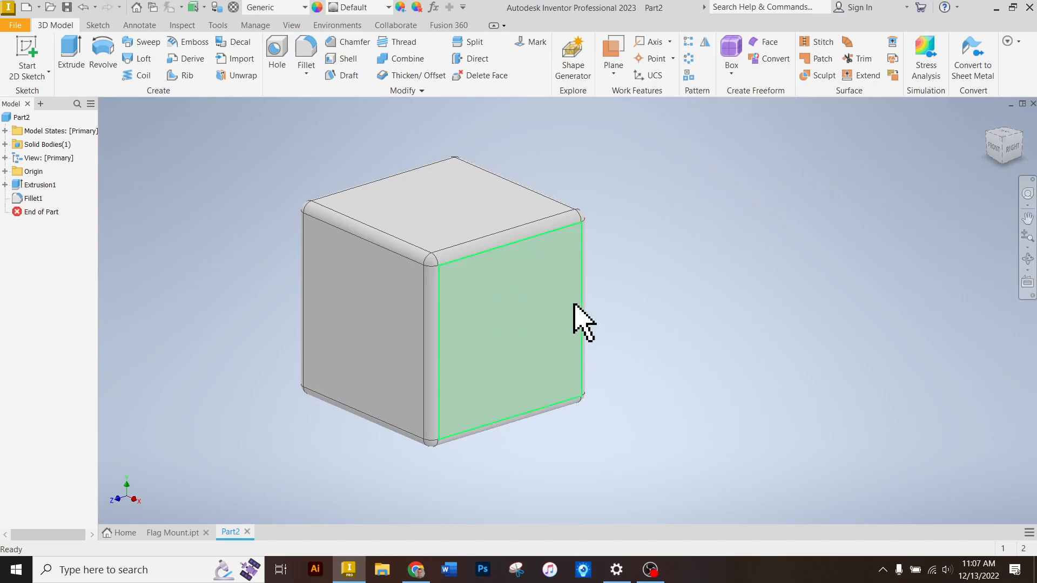
Mirror the whole solid about the cube's flat right-side face to add a second cube, and start another Mirror operation
{"action": "left_click", "coordinate": [704, 39]}
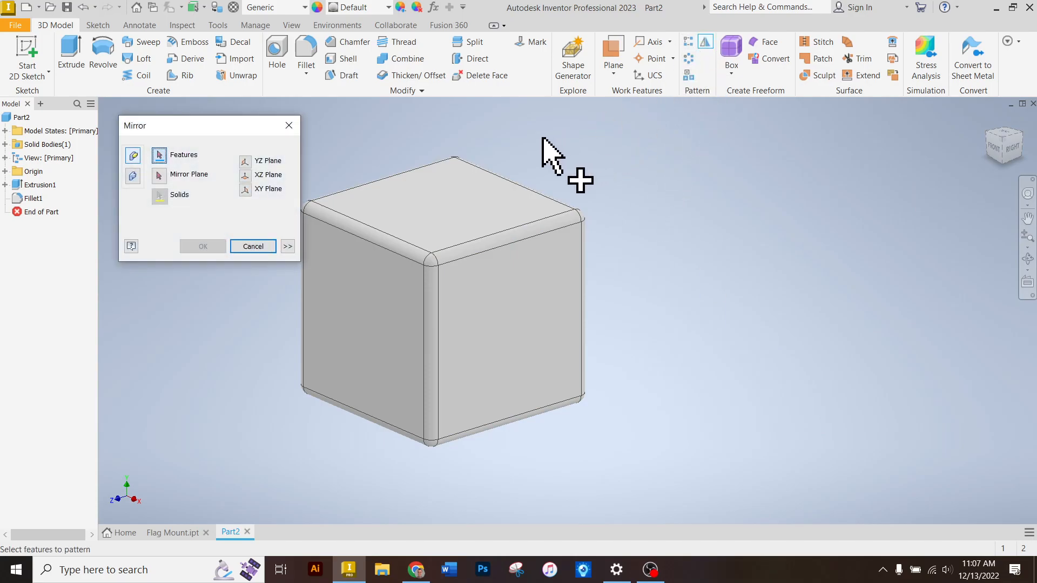
{"action": "left_click", "coordinate": [132, 177]}
{"action": "left_click", "coordinate": [159, 178]}
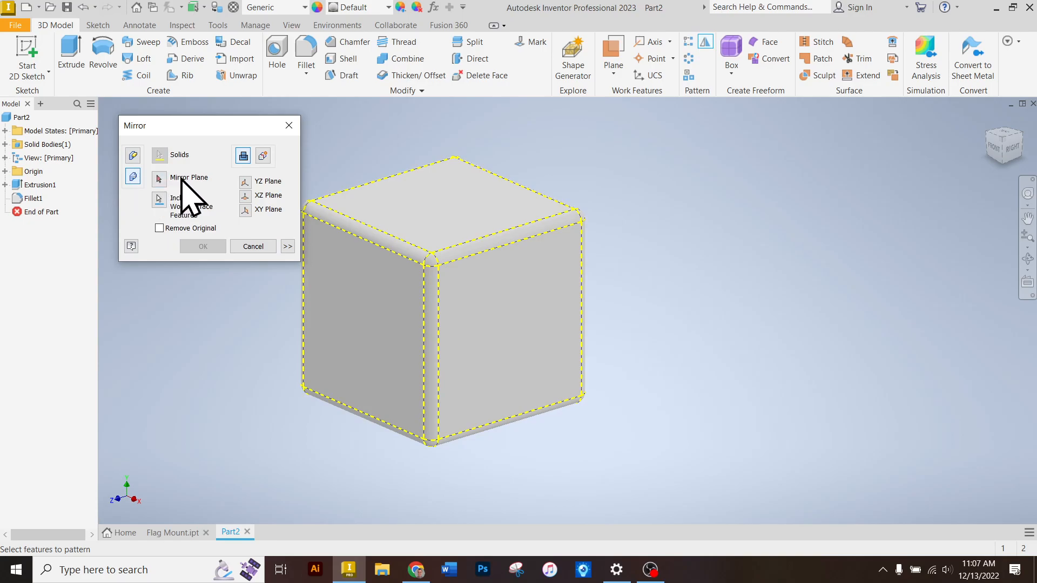
{"action": "left_click", "coordinate": [540, 305]}
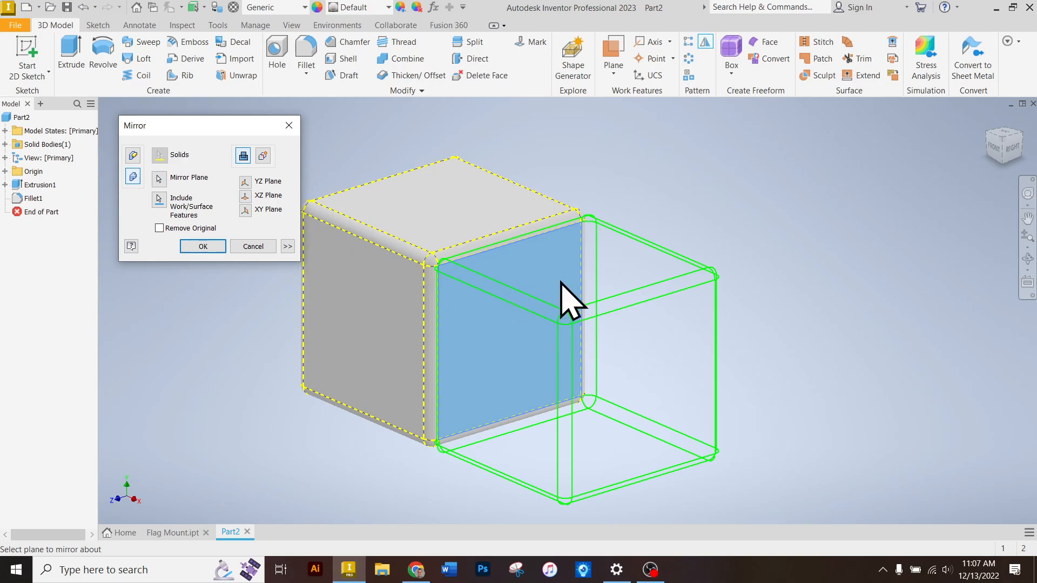
{"action": "left_click", "coordinate": [203, 246]}
{"action": "scroll", "coordinate": [342, 195], "scroll_direction": "up", "scroll_amount": 3}
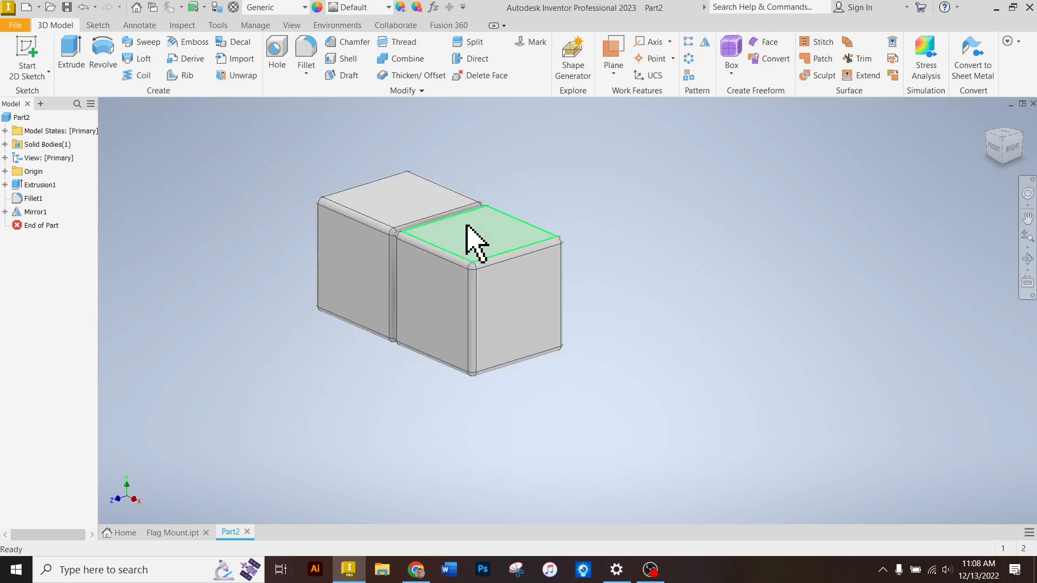
{"action": "left_click", "coordinate": [705, 43]}
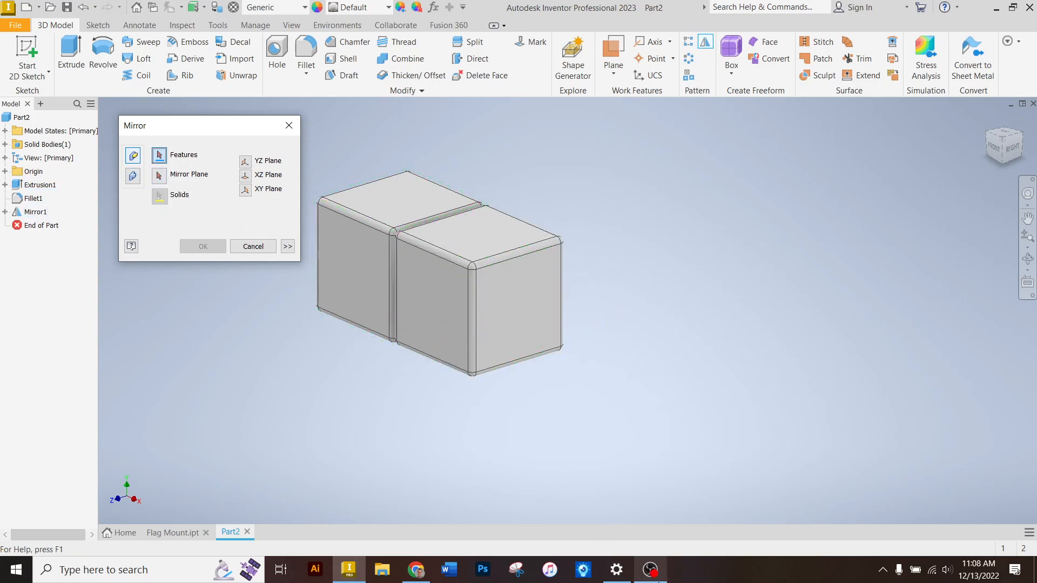
{"action": "left_click", "coordinate": [650, 570]}
{"action": "left_click", "coordinate": [914, 420]}
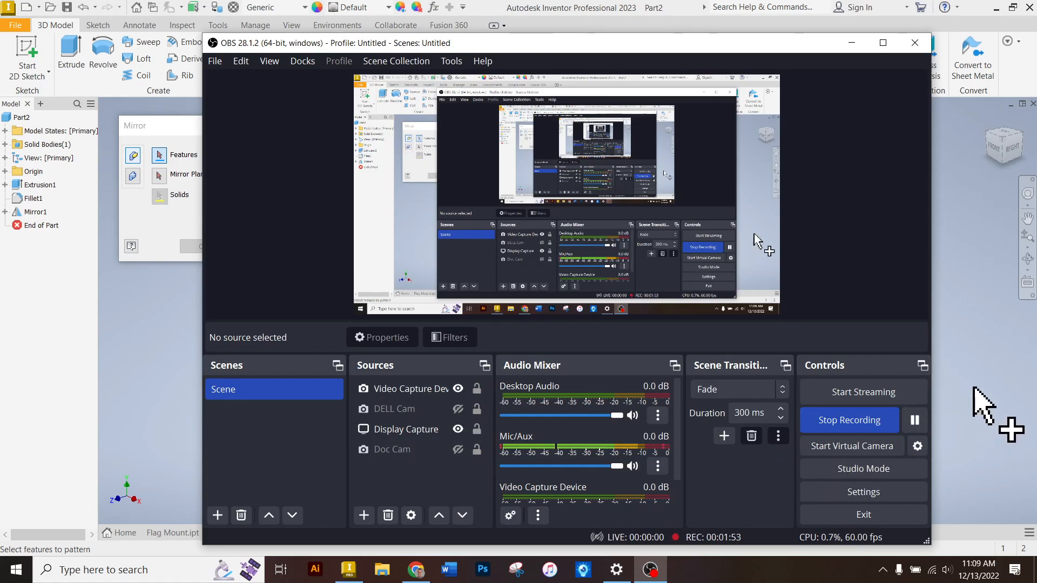
{"action": "left_click", "coordinate": [852, 43]}
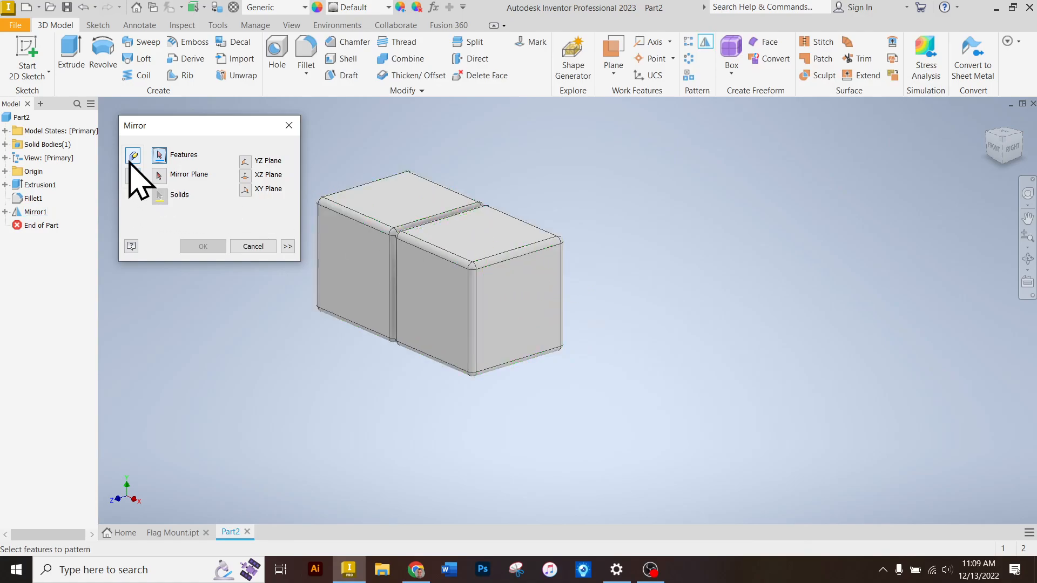
Mirror only the second cube's mirror feature about its outer end face to form a row of three cubes
{"action": "left_click", "coordinate": [132, 176]}
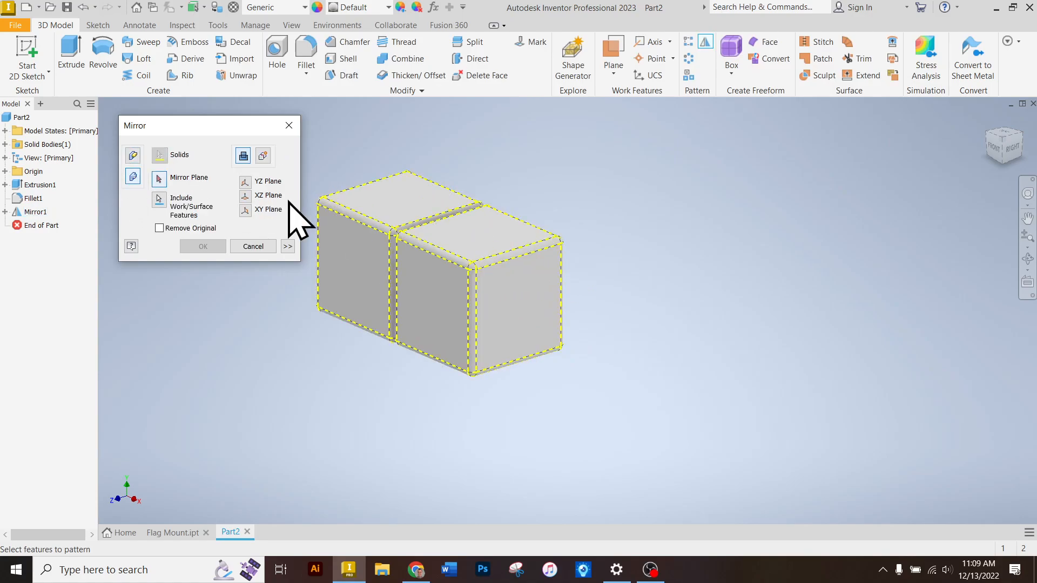
{"action": "left_click", "coordinate": [133, 156]}
{"action": "left_click", "coordinate": [475, 248]}
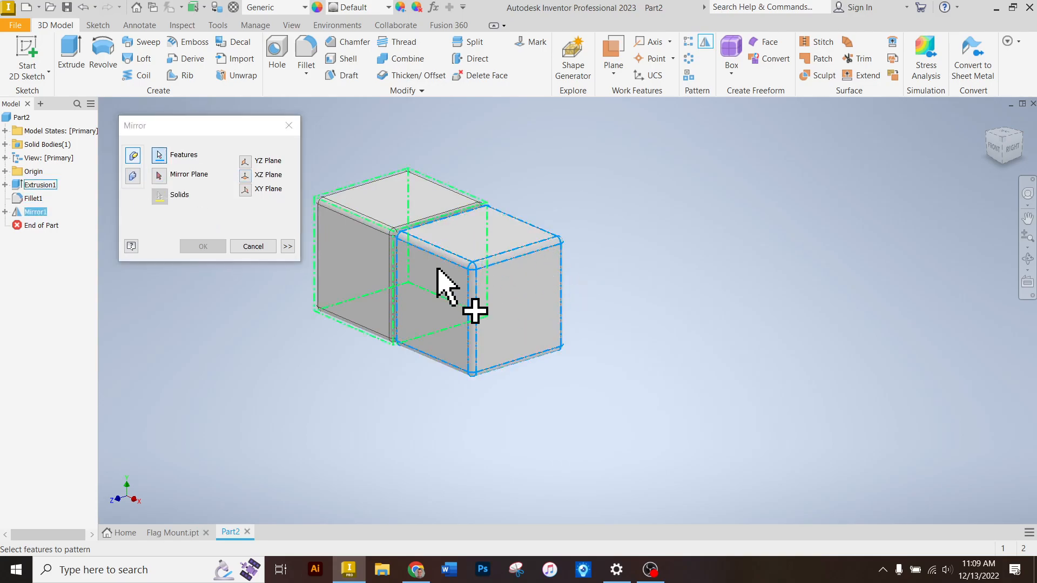
{"action": "left_click", "coordinate": [155, 174]}
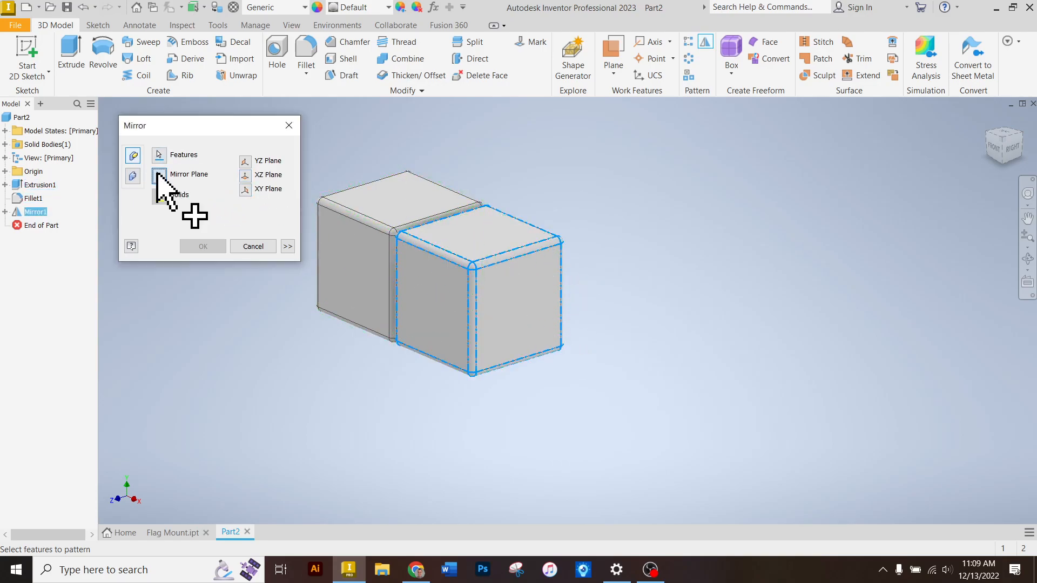
{"action": "left_click", "coordinate": [536, 304]}
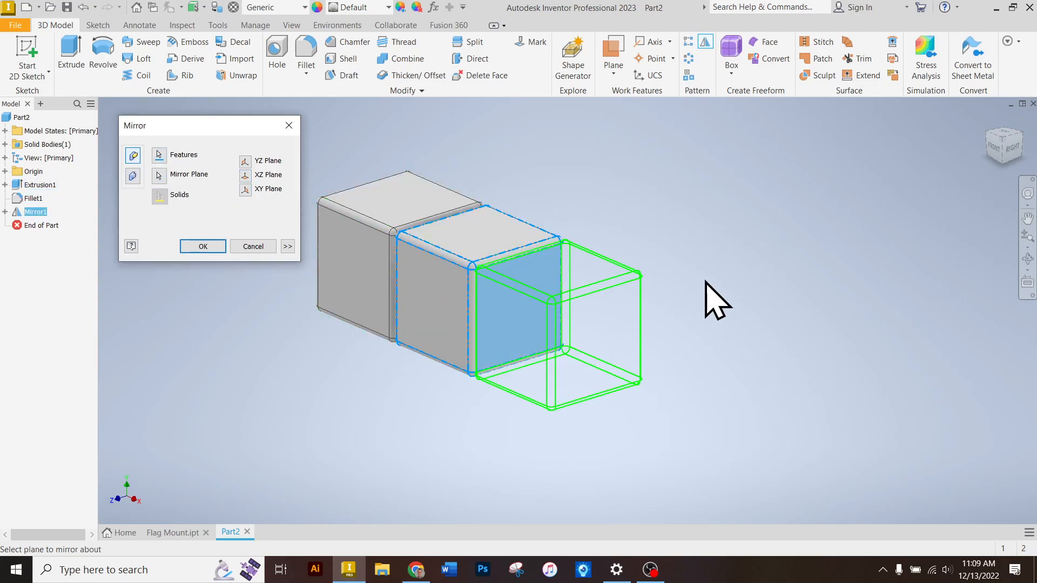
{"action": "left_click", "coordinate": [203, 246]}
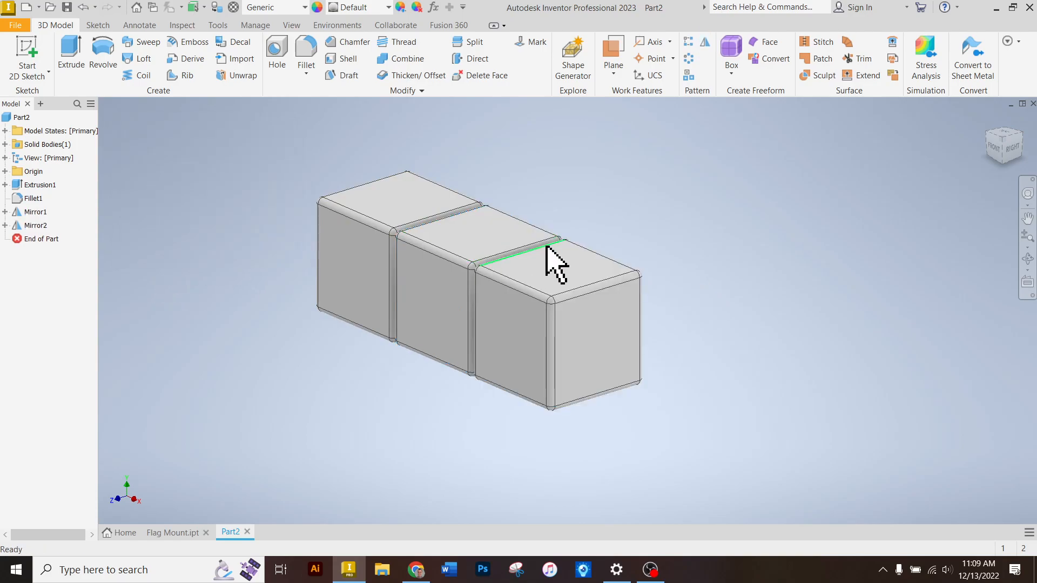
{"action": "left_click", "coordinate": [688, 42]}
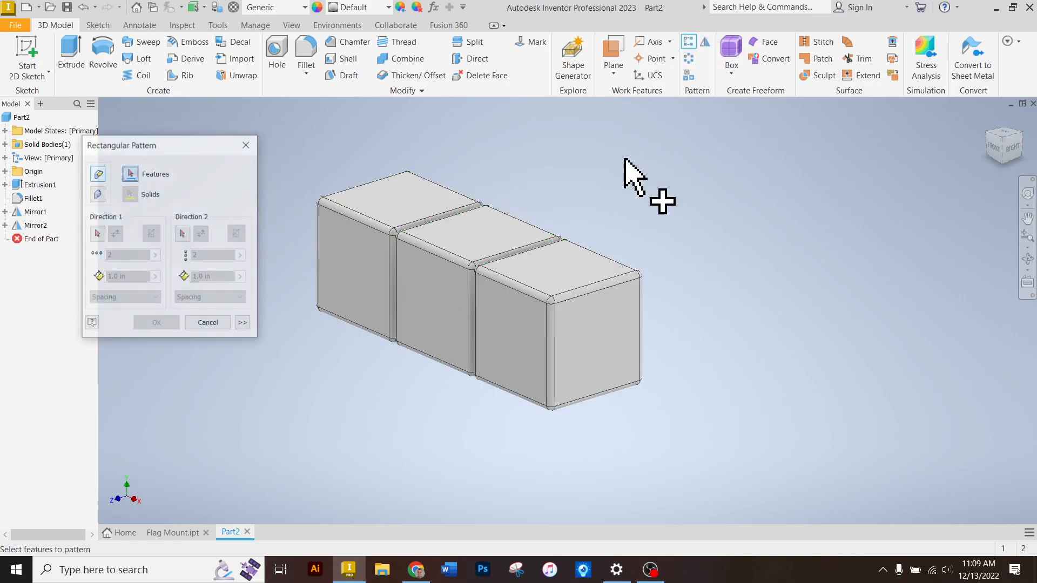
{"action": "left_click", "coordinate": [98, 195]}
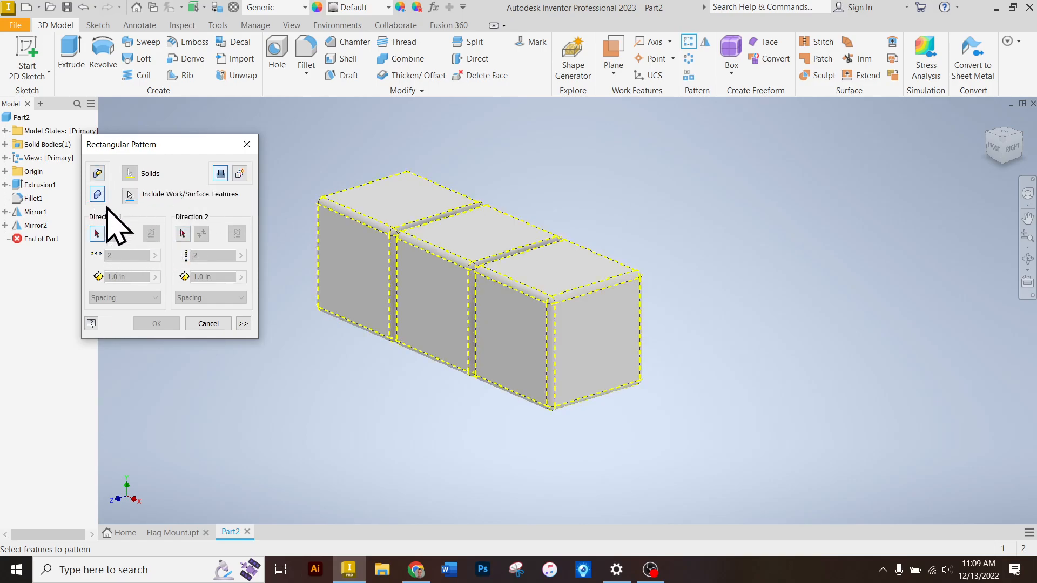
{"action": "left_click", "coordinate": [247, 144]}
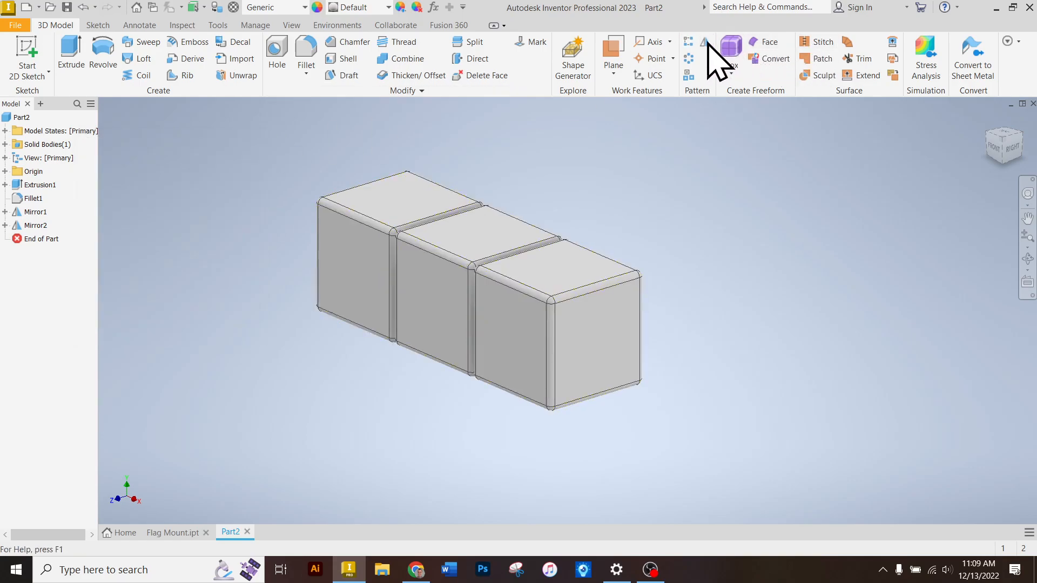
Mirror the whole solid row of three cubes about its long front face to add a second row
{"action": "left_click", "coordinate": [705, 43]}
{"action": "left_click", "coordinate": [134, 178]}
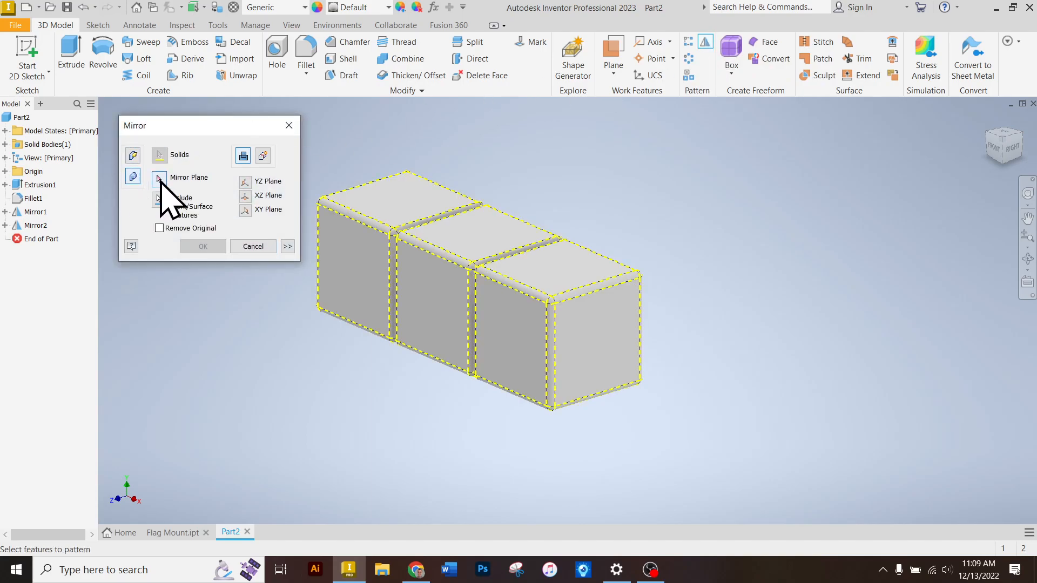
{"action": "left_click", "coordinate": [451, 317]}
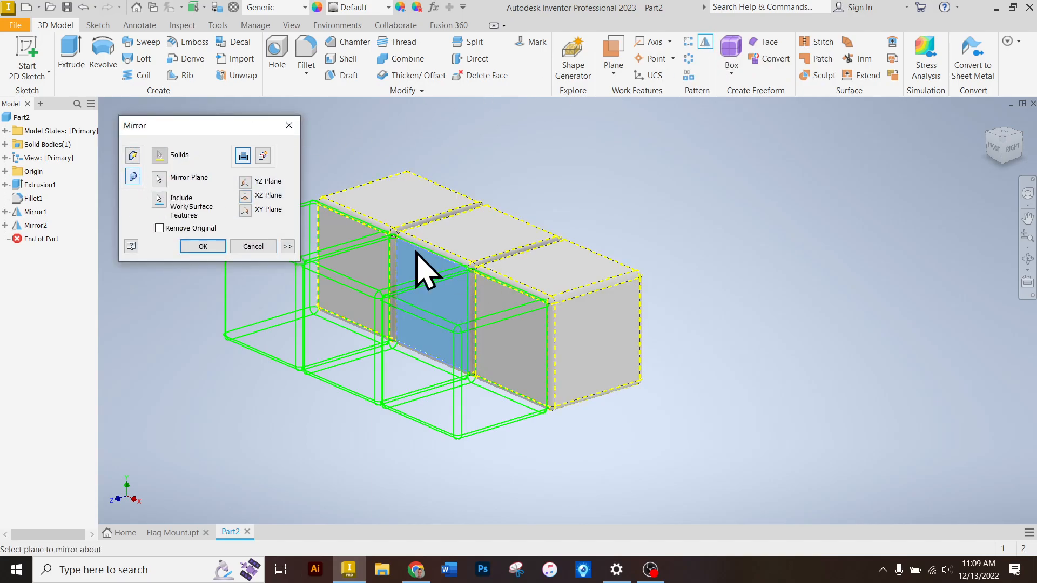
{"action": "left_click", "coordinate": [210, 247]}
{"action": "scroll", "coordinate": [561, 236], "scroll_direction": "up", "scroll_amount": 3}
Mirror only the second row's mirror feature about its front face to complete a 3 x 3 layer
{"action": "left_click", "coordinate": [705, 43]}
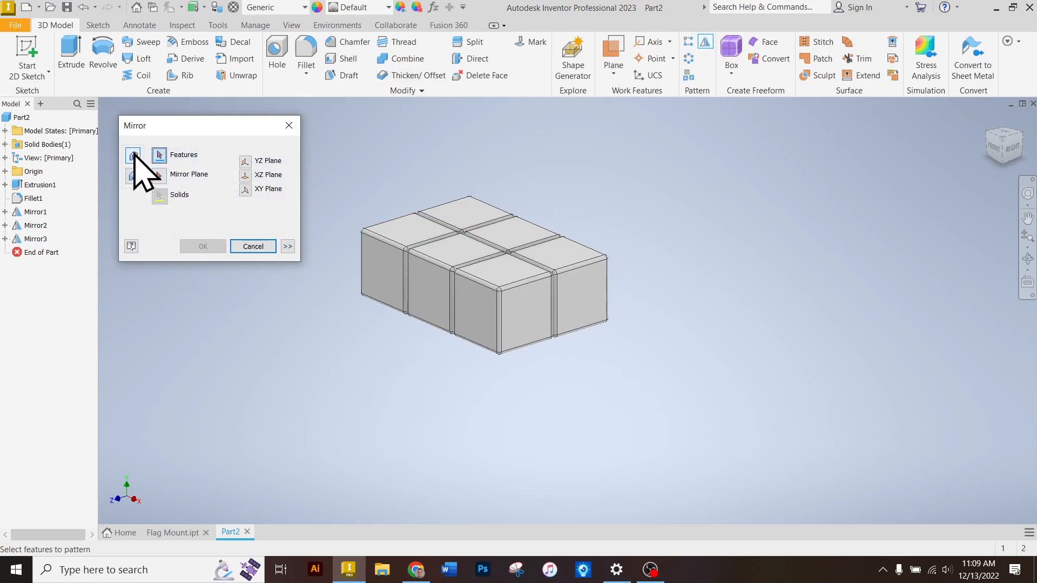
{"action": "left_click", "coordinate": [458, 294]}
{"action": "left_click", "coordinate": [159, 175]}
{"action": "left_click", "coordinate": [428, 290]}
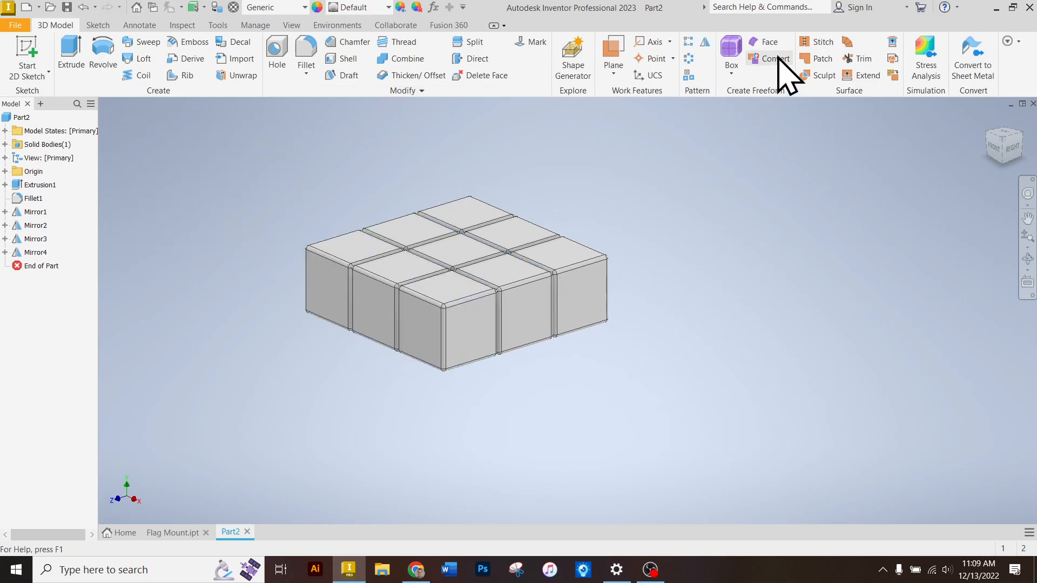
Mirror the whole 3 x 3 solid about the centre cube's top face to add a second layer
{"action": "left_click", "coordinate": [705, 44]}
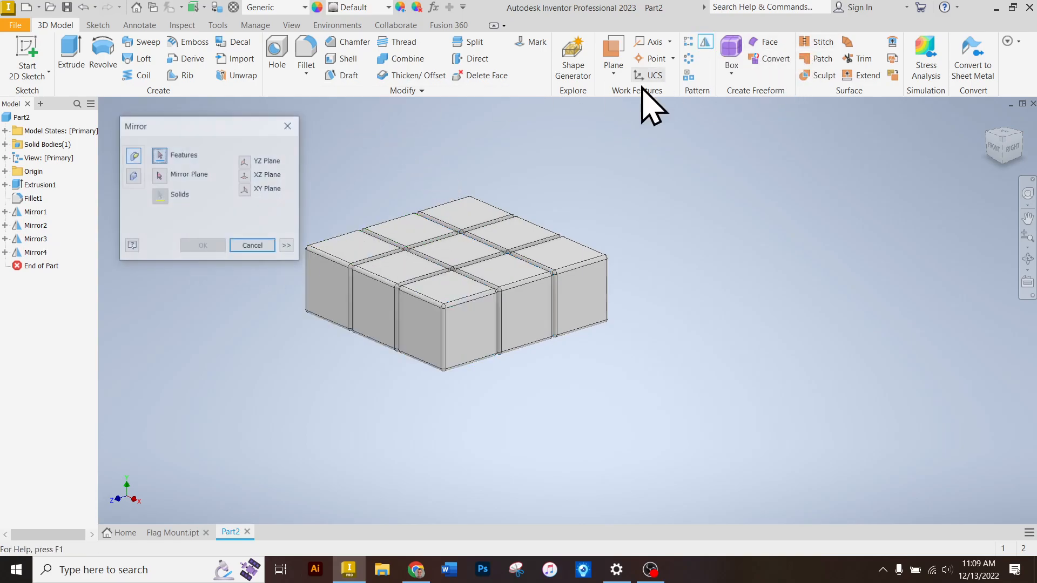
{"action": "left_click", "coordinate": [133, 176]}
{"action": "left_click", "coordinate": [158, 178]}
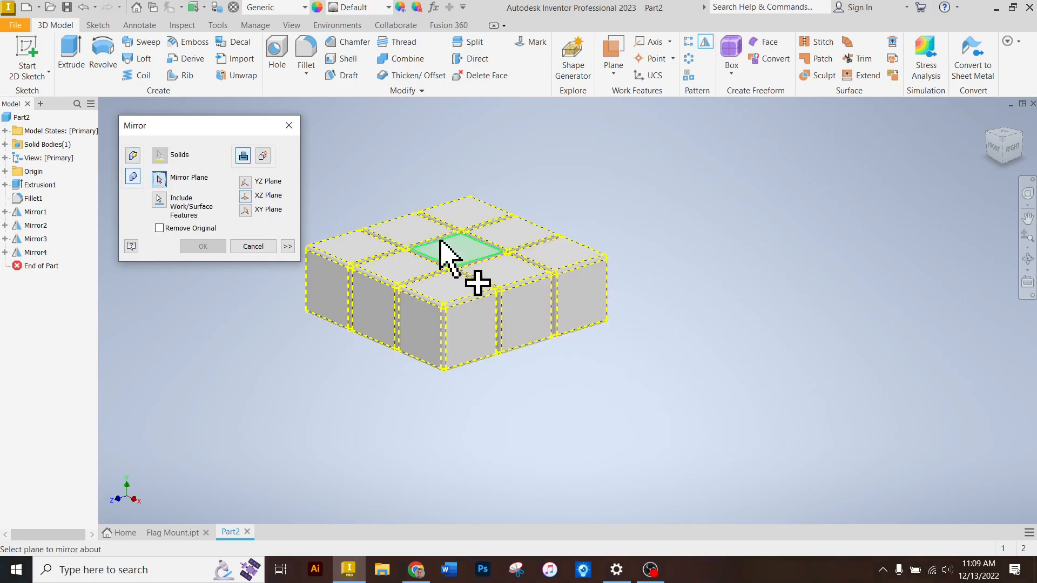
{"action": "left_click", "coordinate": [449, 251]}
{"action": "left_click", "coordinate": [203, 247]}
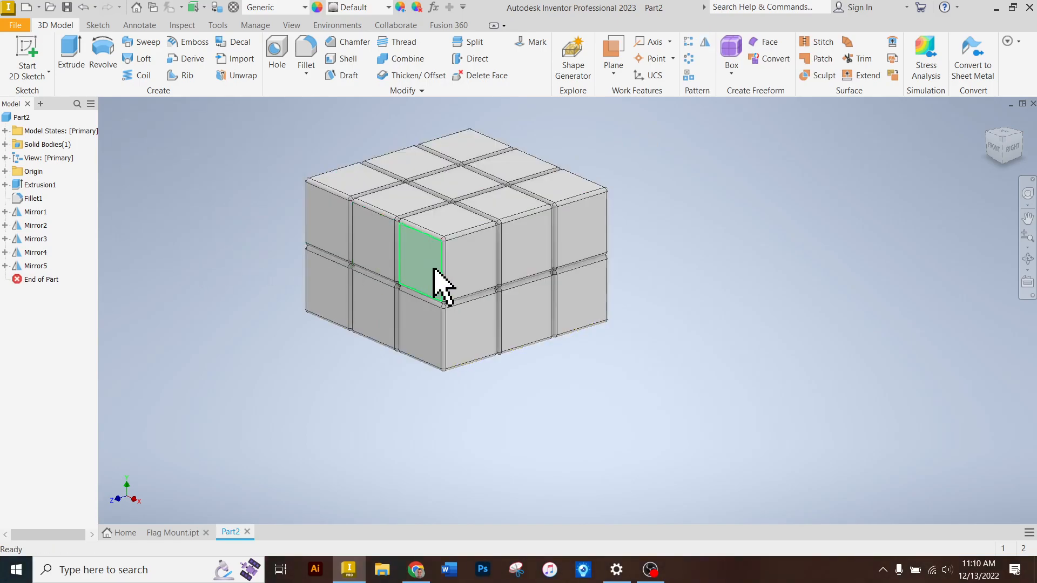
Mirror only the upper layer's mirror feature about its top face to complete the 3 x 3 x 3 cube
{"action": "scroll", "coordinate": [440, 243], "scroll_direction": "up", "scroll_amount": 3}
{"action": "scroll", "coordinate": [486, 189], "scroll_direction": "down", "scroll_amount": 4}
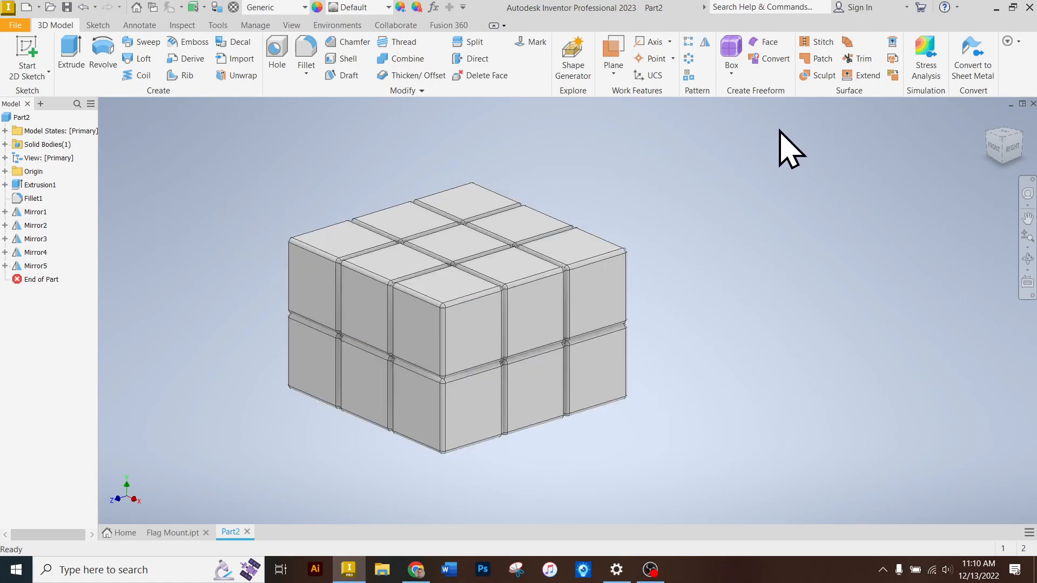
{"action": "left_click", "coordinate": [704, 43]}
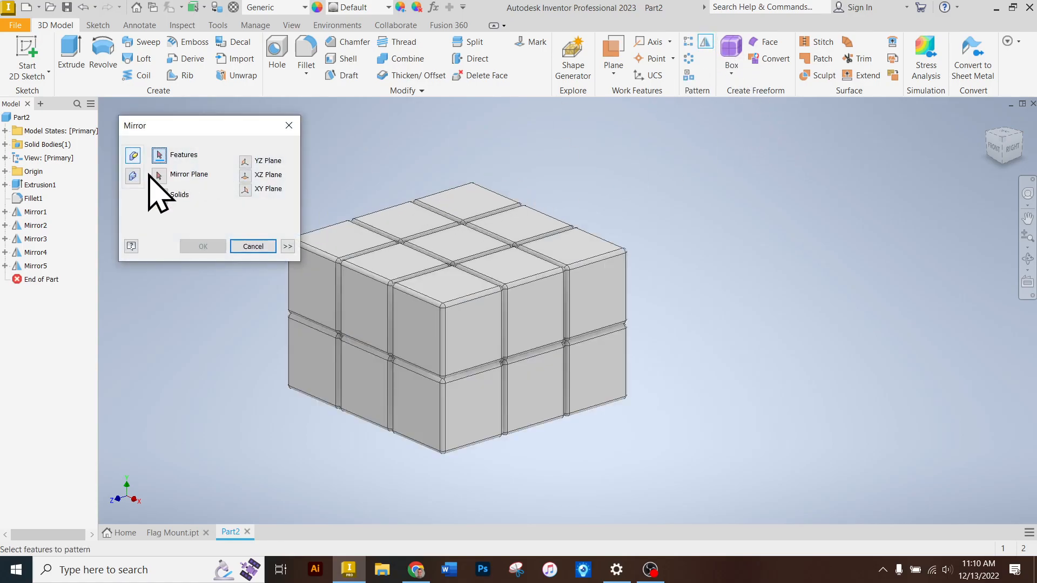
{"action": "left_click", "coordinate": [337, 262]}
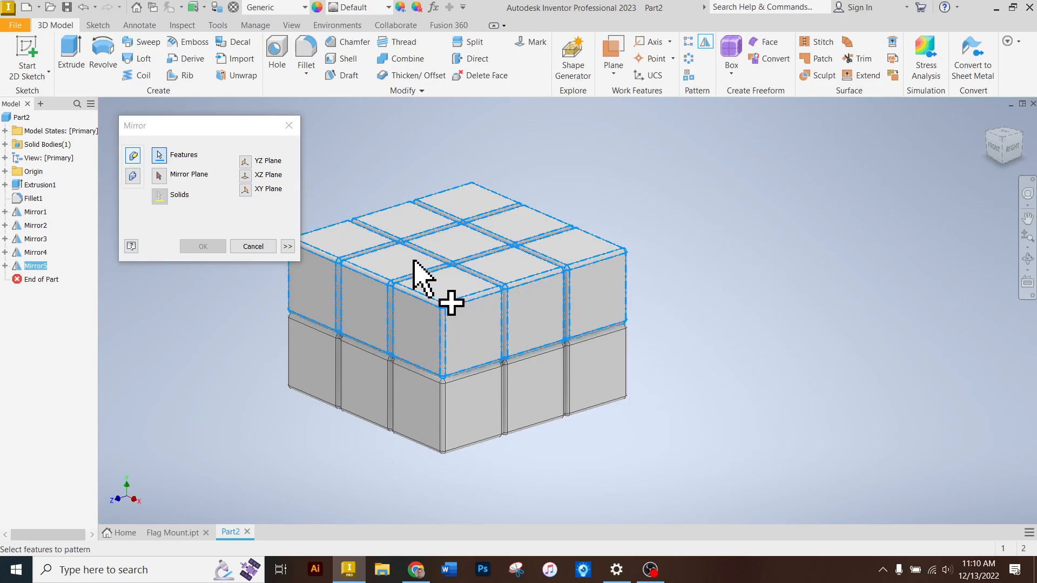
{"action": "left_click", "coordinate": [163, 176]}
{"action": "left_click", "coordinate": [450, 242]}
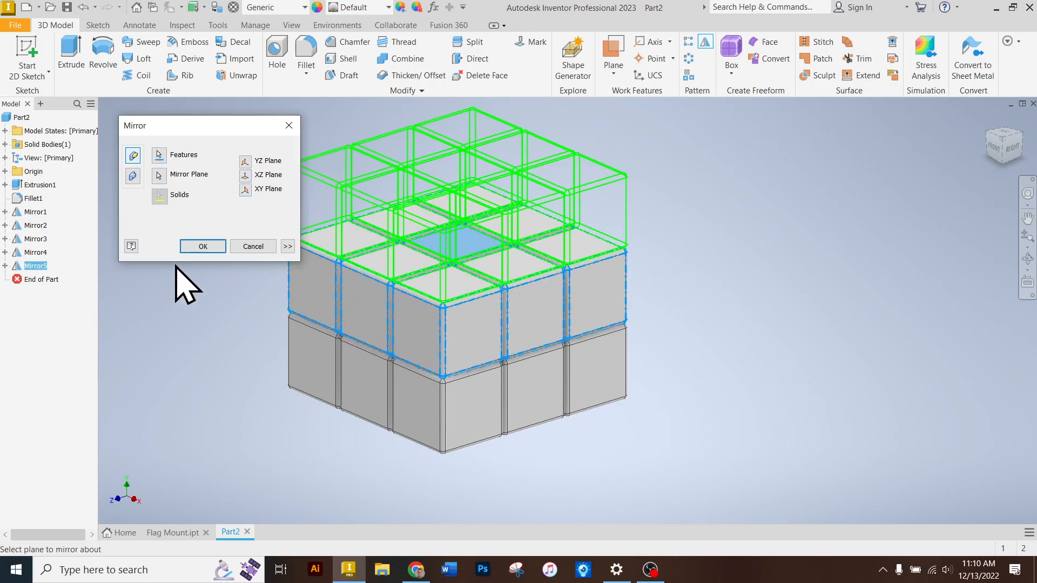
{"action": "left_click", "coordinate": [202, 246]}
Colour all nine square faces on top of the cube red, with an RGB appearance of 230, 24, 24
{"action": "scroll", "coordinate": [736, 273], "scroll_direction": "down", "scroll_amount": 3}
{"action": "scroll", "coordinate": [736, 273], "scroll_direction": "up", "scroll_amount": 3}
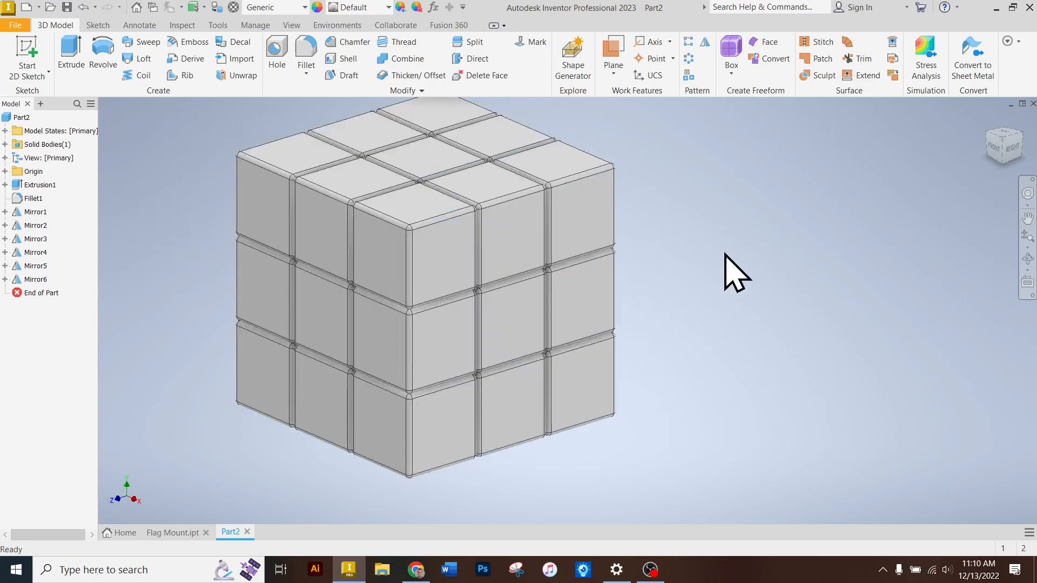
{"action": "scroll", "coordinate": [707, 208], "scroll_direction": "down", "scroll_amount": 3}
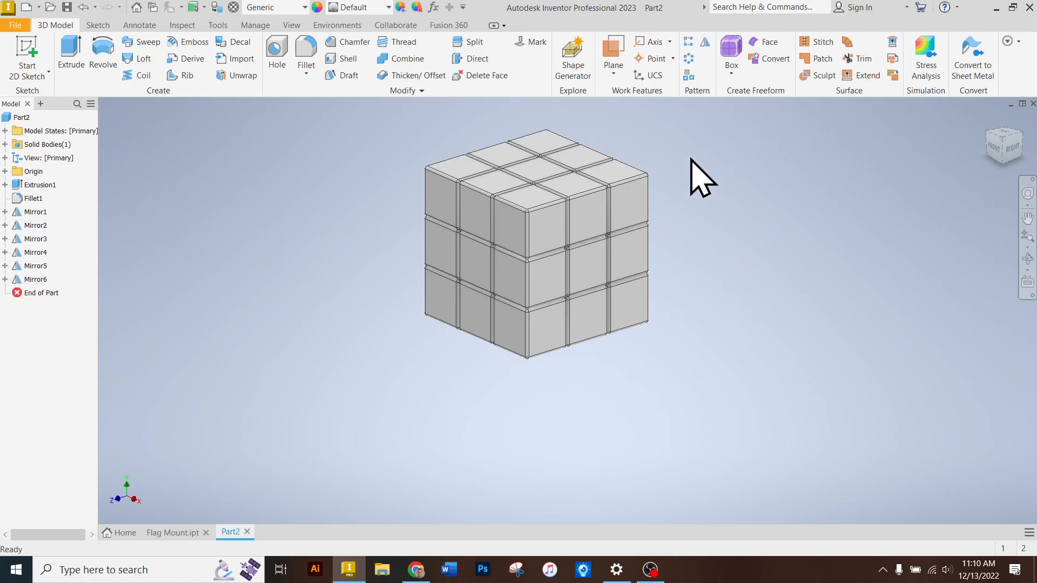
{"action": "left_click_drag", "start_coordinate": [999, 149], "coordinate": [994, 141]}
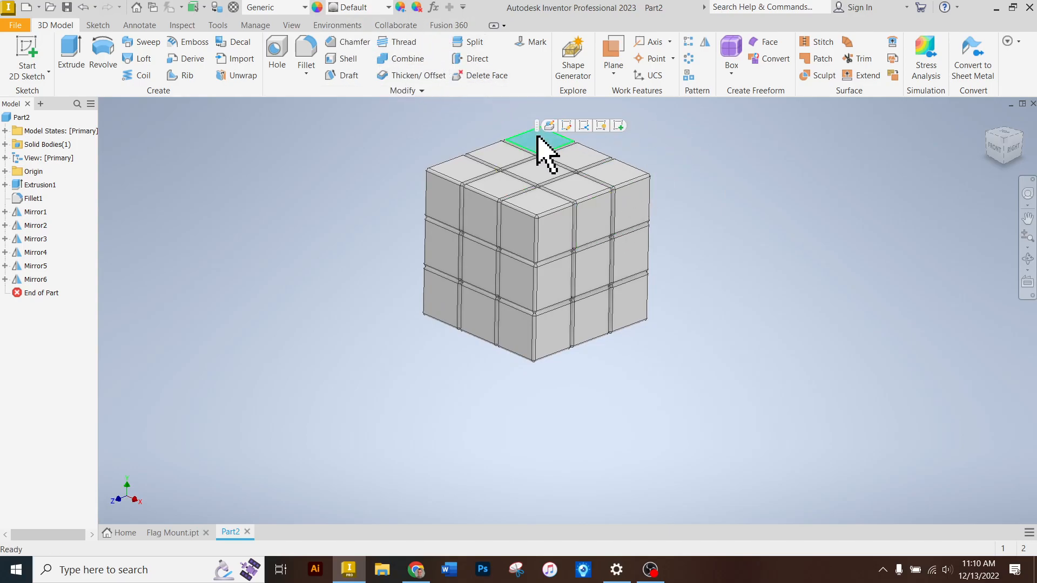
{"action": "left_click", "coordinate": [539, 138], "text": "ctrl"}
{"action": "left_click", "coordinate": [500, 151], "text": "ctrl"}
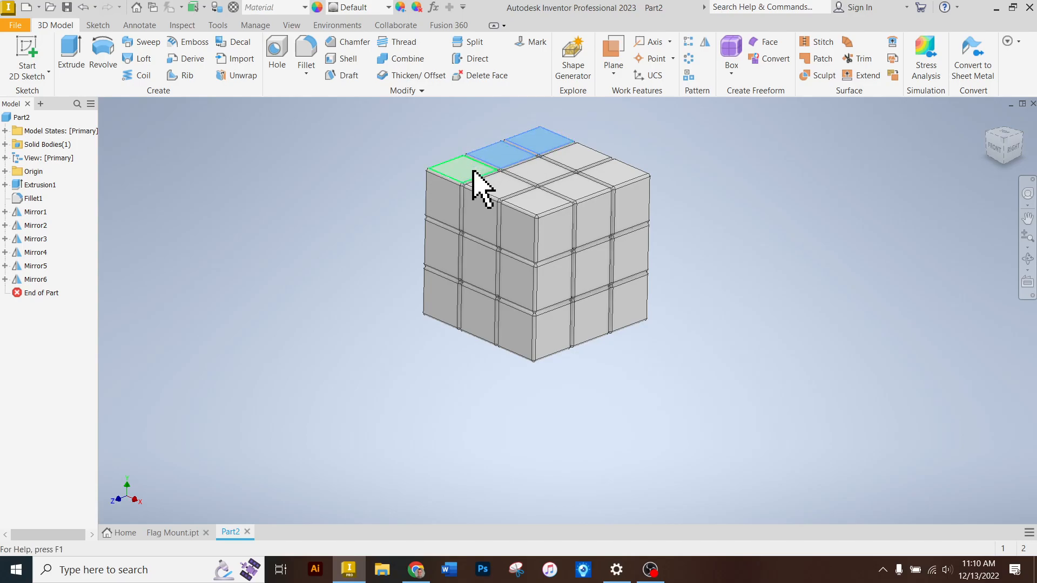
{"action": "left_click", "coordinate": [464, 168], "text": "ctrl"}
{"action": "left_click", "coordinate": [499, 186], "text": "ctrl"}
{"action": "left_click", "coordinate": [531, 172], "text": "ctrl"}
{"action": "left_click", "coordinate": [607, 177], "text": "ctrl"}
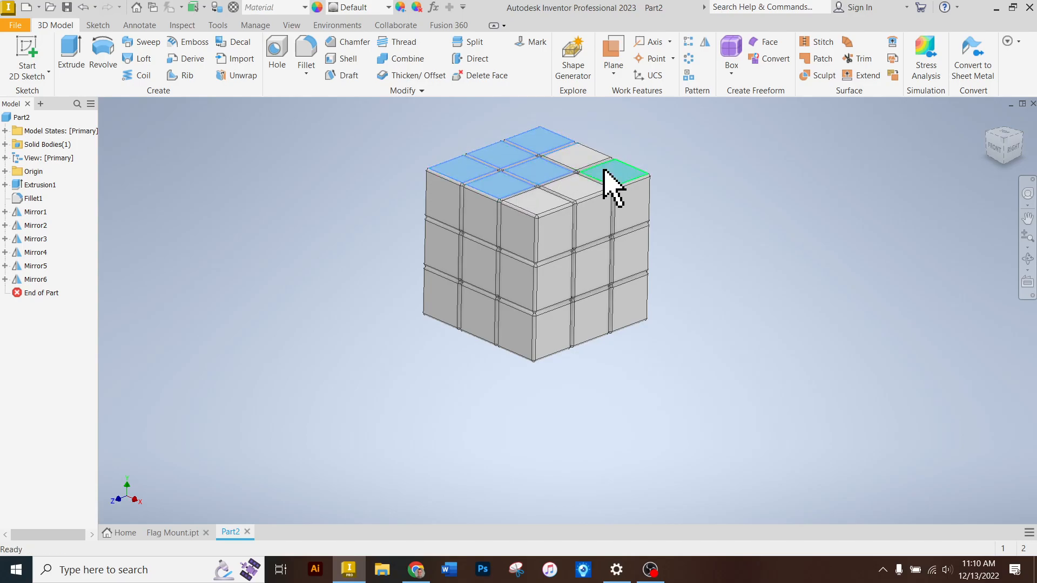
{"action": "left_click", "coordinate": [577, 186], "text": "ctrl"}
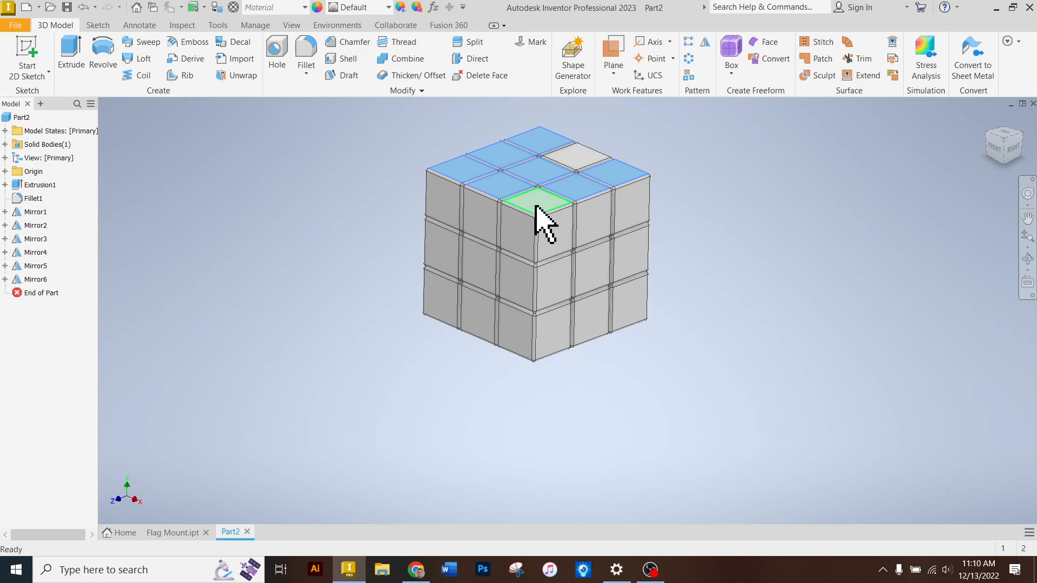
{"action": "left_click", "coordinate": [576, 156], "text": "ctrl"}
{"action": "left_click", "coordinate": [534, 205], "text": "ctrl"}
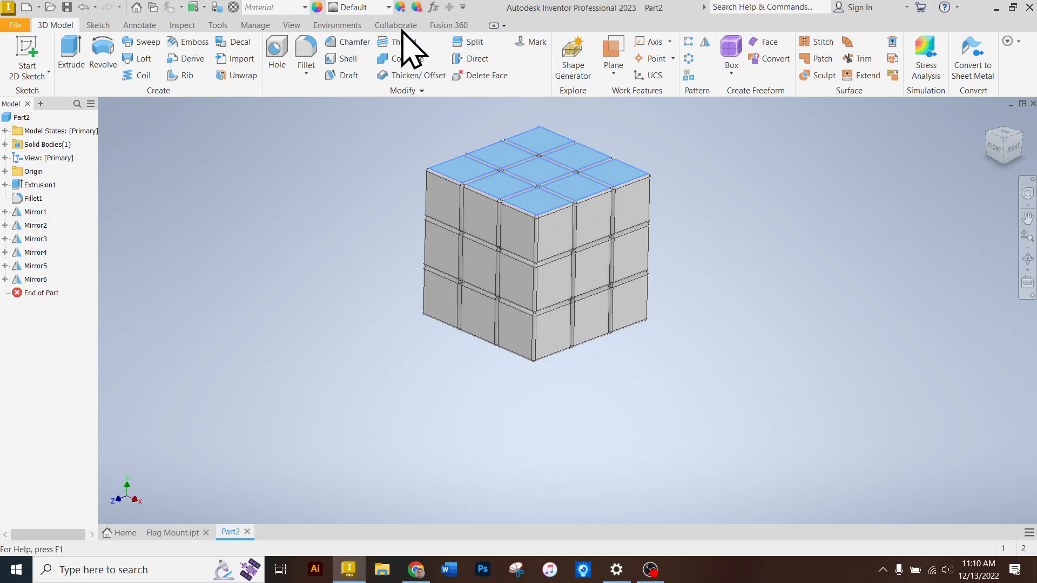
{"action": "left_click", "coordinate": [400, 7]}
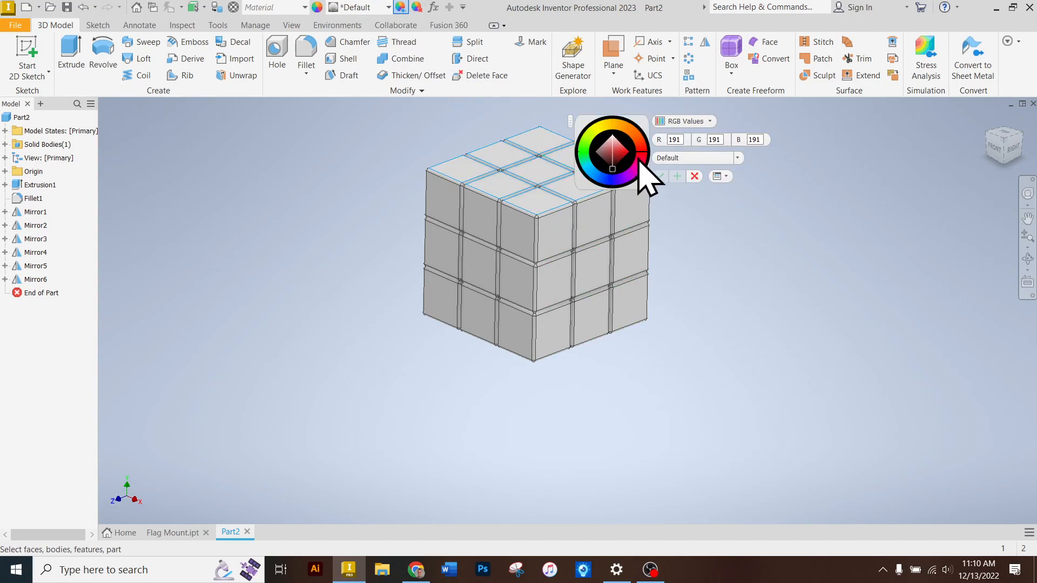
{"action": "left_click", "coordinate": [619, 154]}
{"action": "left_click_drag", "start_coordinate": [624, 155], "coordinate": [628, 161]}
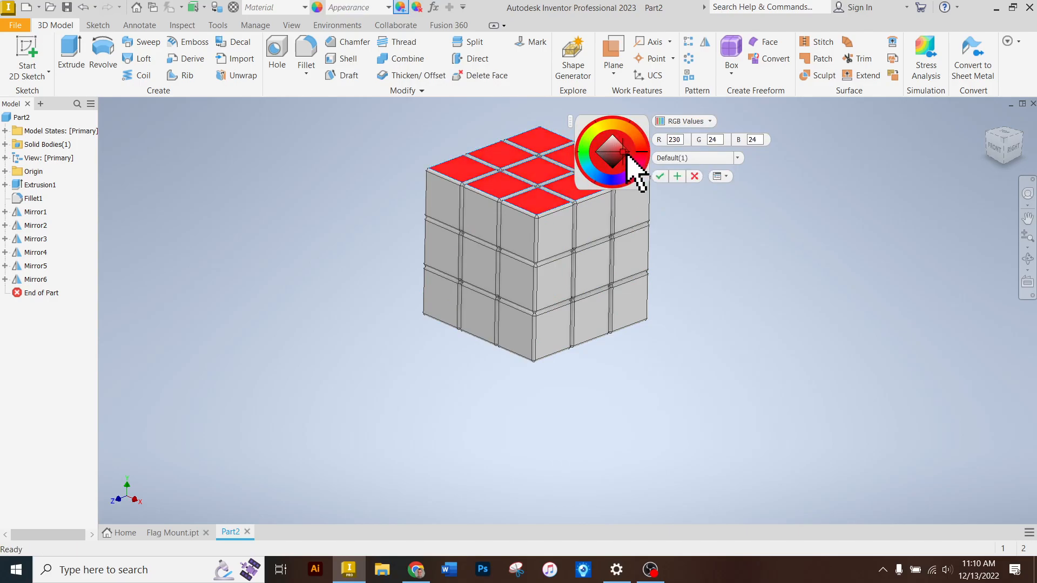
{"action": "left_click", "coordinate": [658, 176]}
Colour all nine square faces on the cube's front side green, with an RGB appearance of 13, 255, 0
{"action": "left_click", "coordinate": [452, 205]}
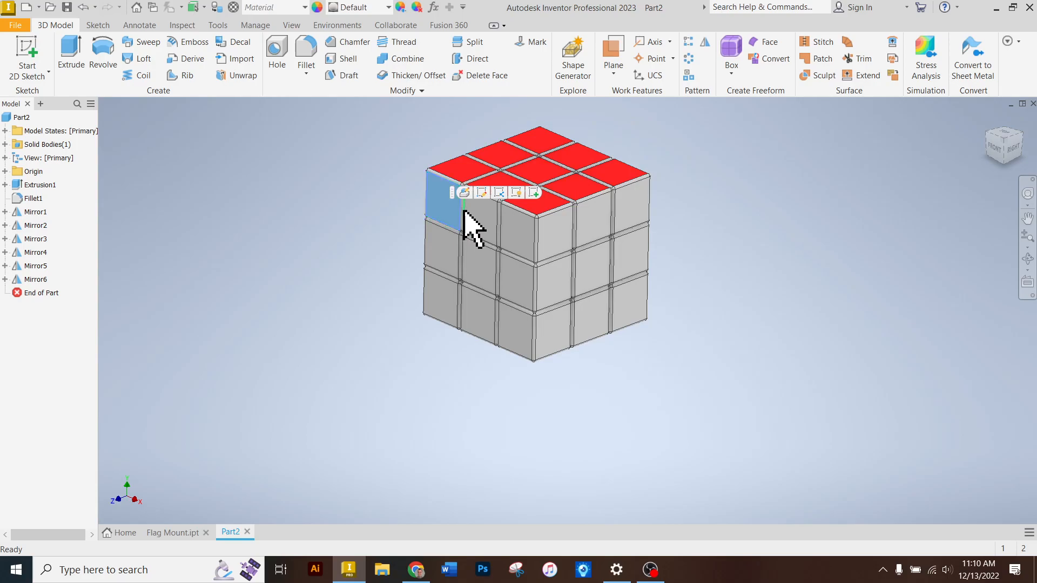
{"action": "left_click", "coordinate": [484, 224], "text": "ctrl"}
{"action": "left_click", "coordinate": [518, 240], "text": "ctrl"}
{"action": "left_click", "coordinate": [516, 280], "text": "ctrl"}
{"action": "left_click", "coordinate": [478, 267], "text": "ctrl"}
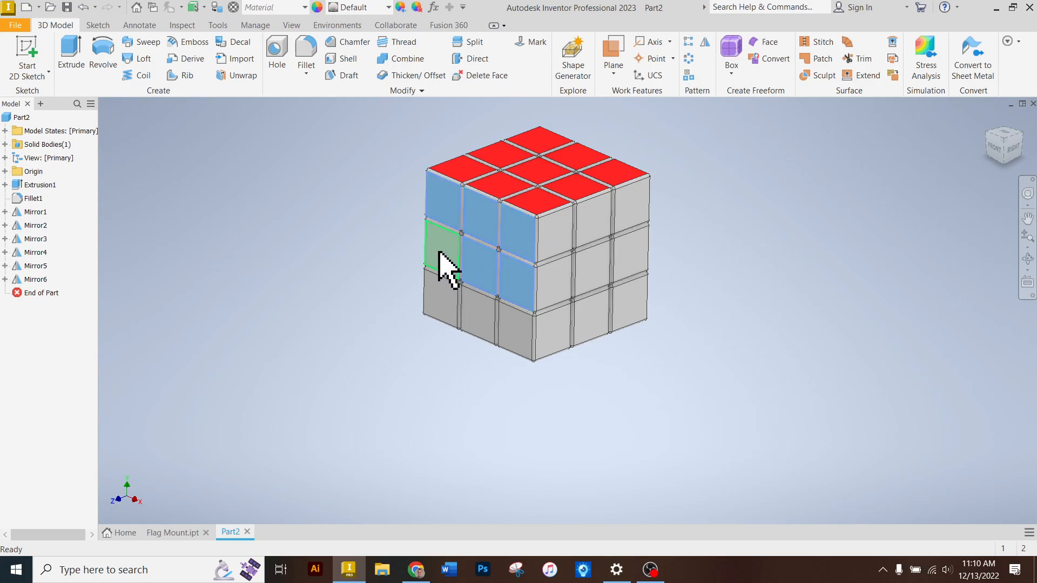
{"action": "left_click", "coordinate": [438, 252], "text": "ctrl"}
{"action": "left_click", "coordinate": [435, 289], "text": "ctrl"}
{"action": "left_click", "coordinate": [475, 308], "text": "ctrl"}
{"action": "left_click", "coordinate": [509, 324], "text": "ctrl"}
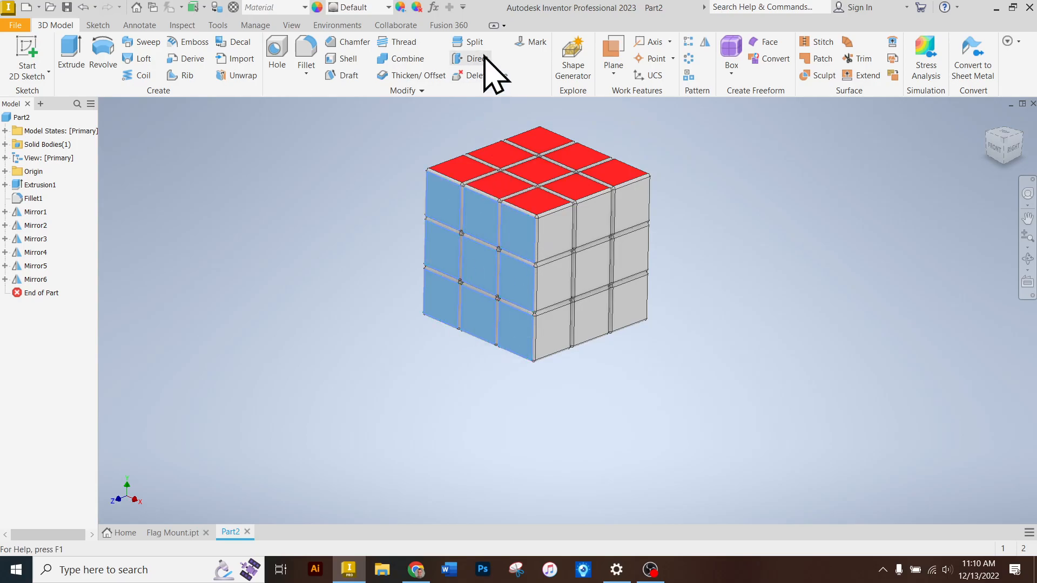
{"action": "left_click", "coordinate": [399, 7]}
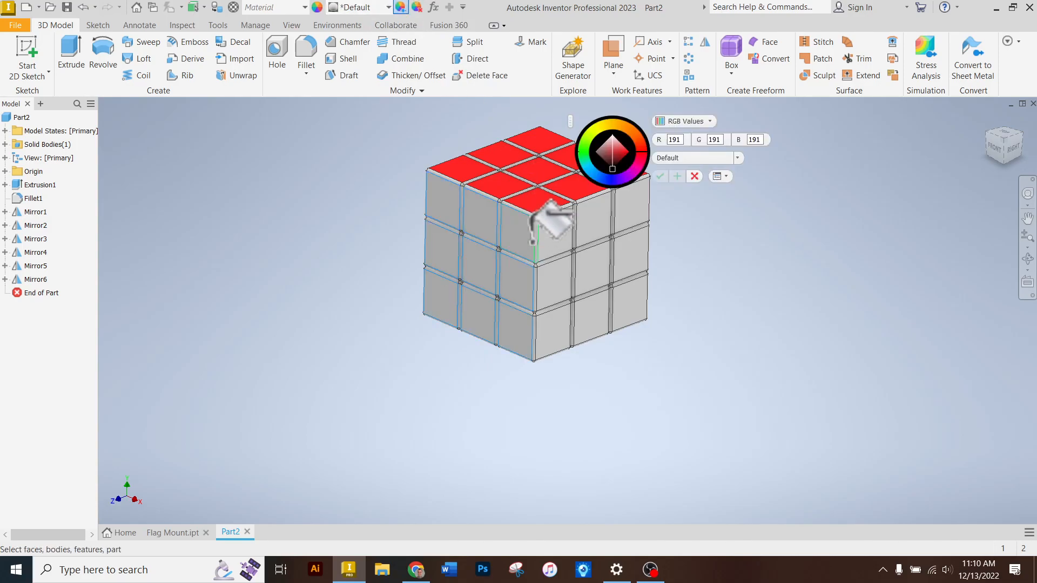
{"action": "left_click", "coordinate": [644, 153]}
{"action": "left_click_drag", "start_coordinate": [643, 158], "coordinate": [577, 153]}
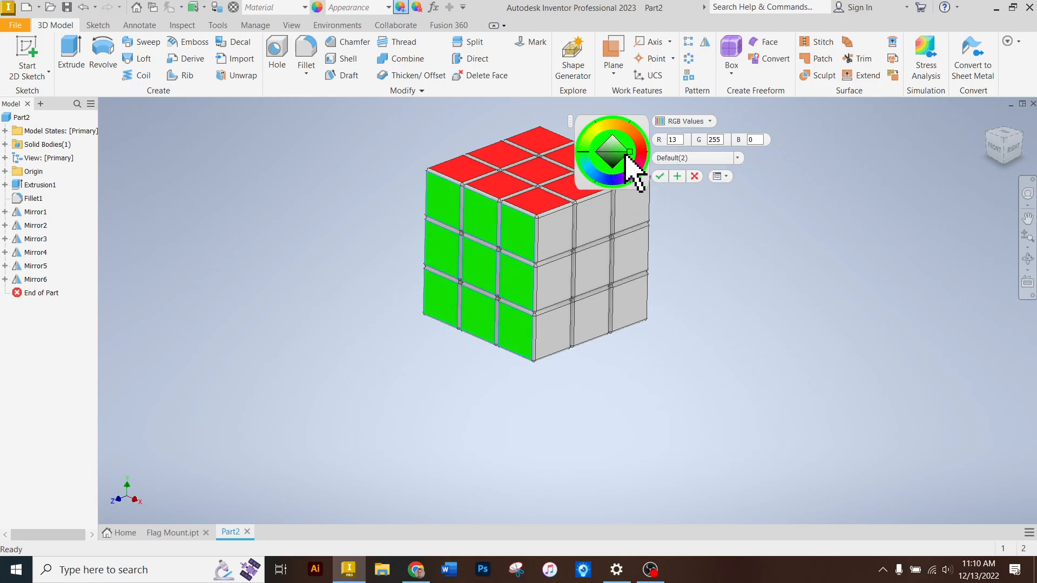
{"action": "left_click", "coordinate": [661, 177]}
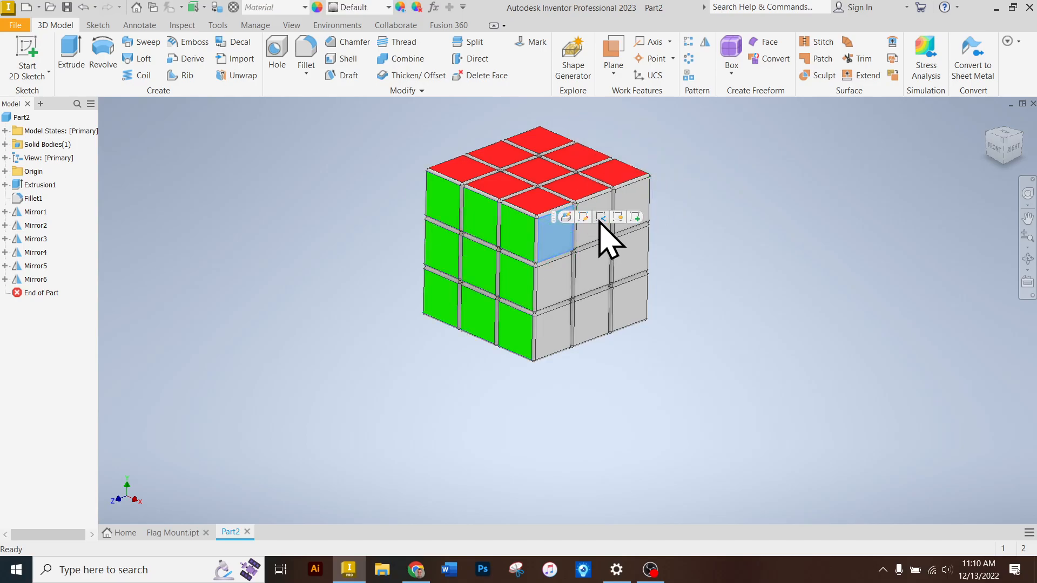
{"action": "left_click", "coordinate": [640, 216], "text": "ctrl"}
{"action": "left_click", "coordinate": [637, 254], "text": "ctrl"}
{"action": "left_click", "coordinate": [597, 219], "text": "ctrl"}
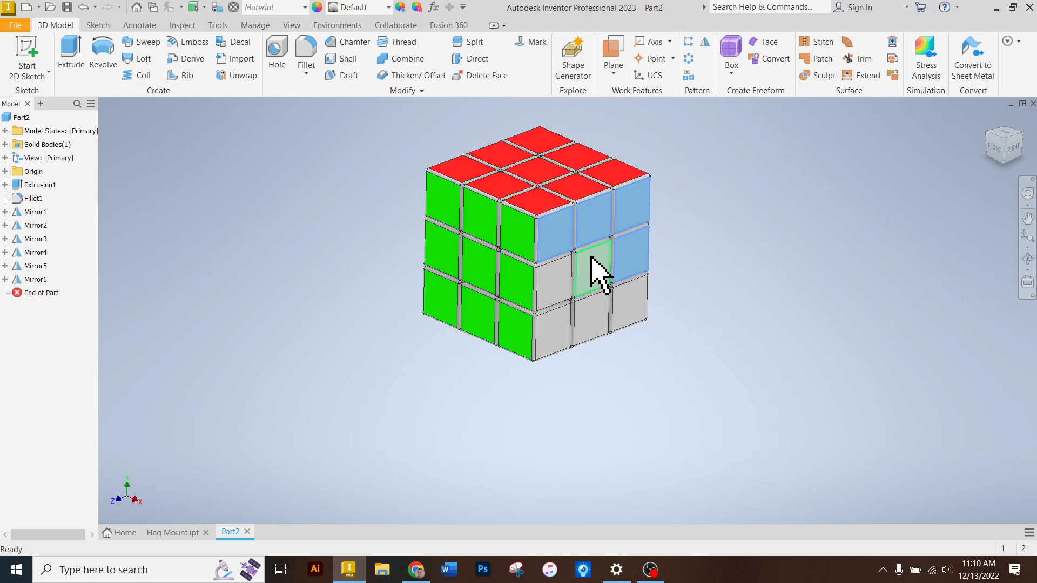
{"action": "left_click", "coordinate": [591, 267], "text": "ctrl"}
{"action": "left_click", "coordinate": [559, 281], "text": "ctrl"}
{"action": "left_click", "coordinate": [553, 332], "text": "ctrl"}
{"action": "left_click", "coordinate": [594, 324], "text": "ctrl"}
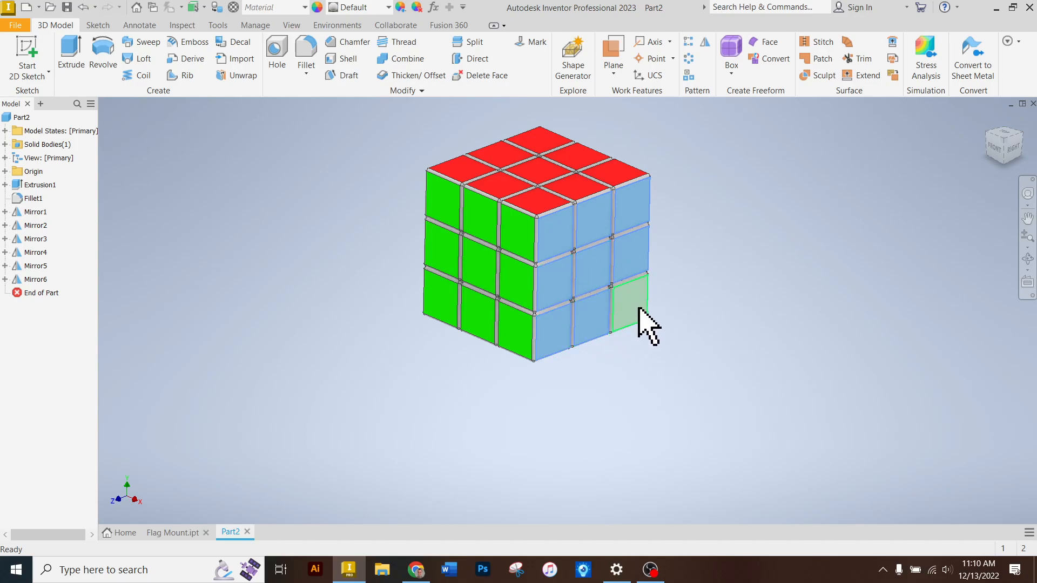
{"action": "left_click", "coordinate": [641, 324], "text": "ctrl"}
{"action": "left_click", "coordinate": [415, 8]}
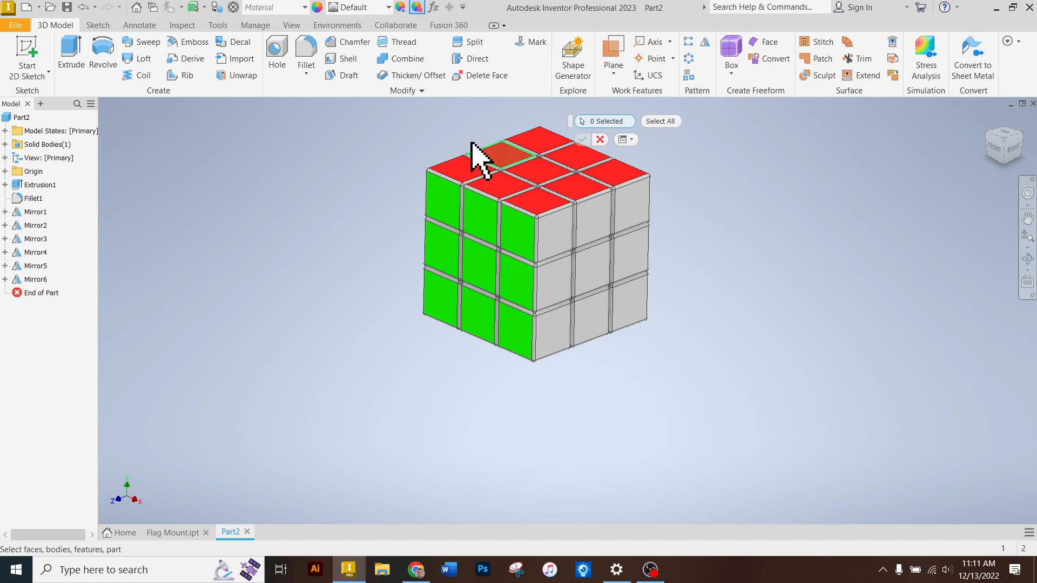
{"action": "left_click", "coordinate": [599, 140]}
Colour all nine square faces on the cube's right side blue, with an RGB appearance of 0, 42, 255
{"action": "left_click", "coordinate": [562, 232]}
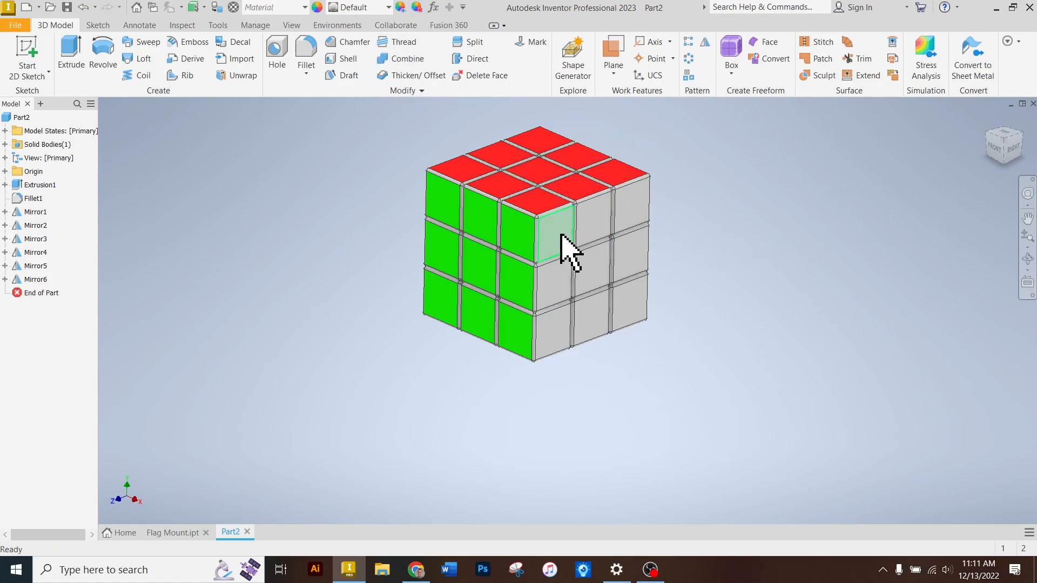
{"action": "left_click", "coordinate": [590, 227], "text": "ctrl"}
{"action": "left_click", "coordinate": [633, 215], "text": "ctrl"}
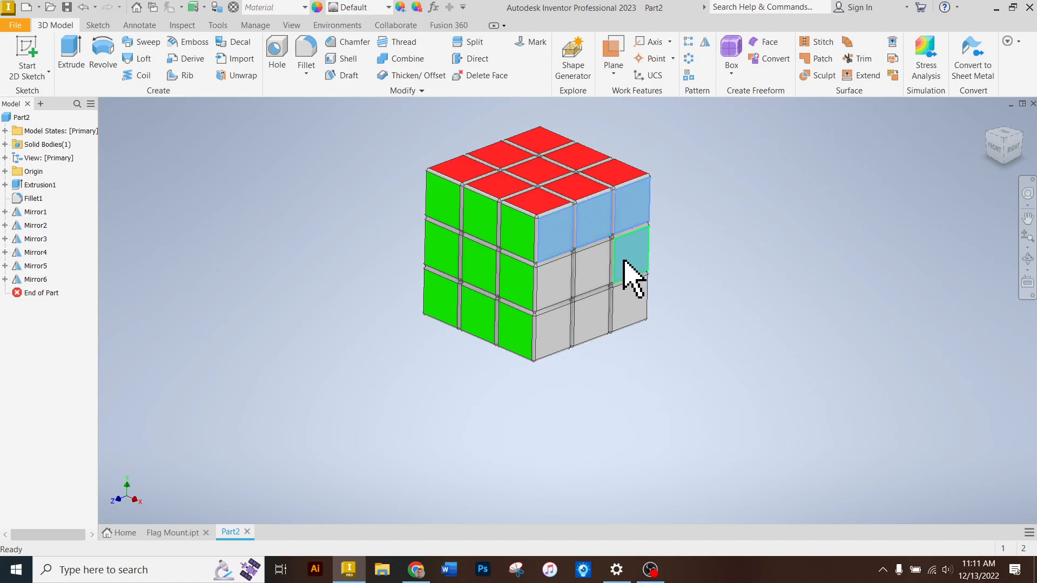
{"action": "left_click", "coordinate": [630, 253], "text": "ctrl"}
{"action": "left_click", "coordinate": [593, 268], "text": "ctrl"}
{"action": "left_click", "coordinate": [558, 284], "text": "ctrl"}
{"action": "left_click", "coordinate": [564, 329], "text": "ctrl"}
{"action": "left_click", "coordinate": [591, 319], "text": "ctrl"}
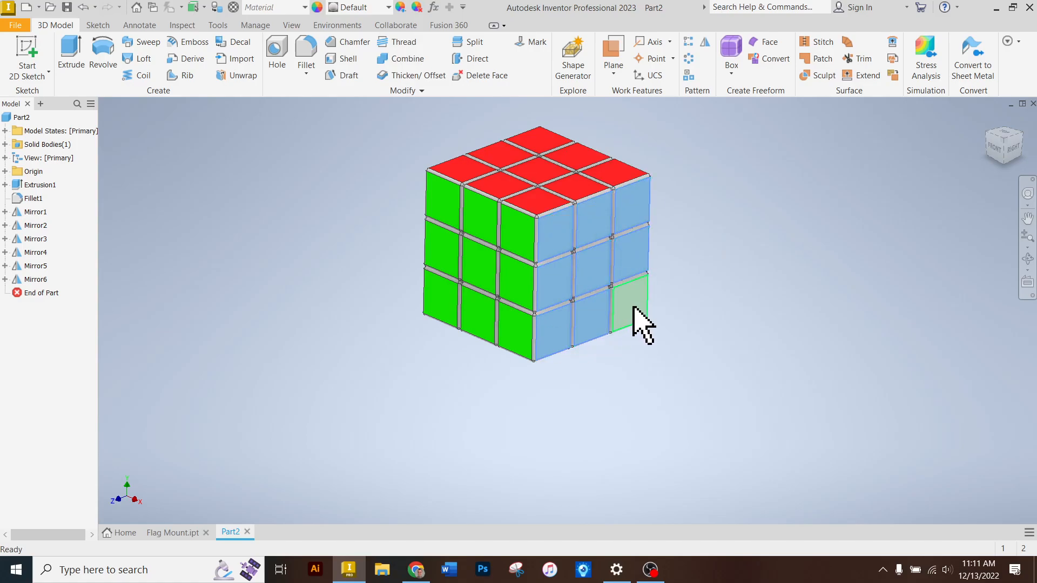
{"action": "left_click", "coordinate": [631, 305], "text": "ctrl"}
{"action": "left_click", "coordinate": [401, 7]}
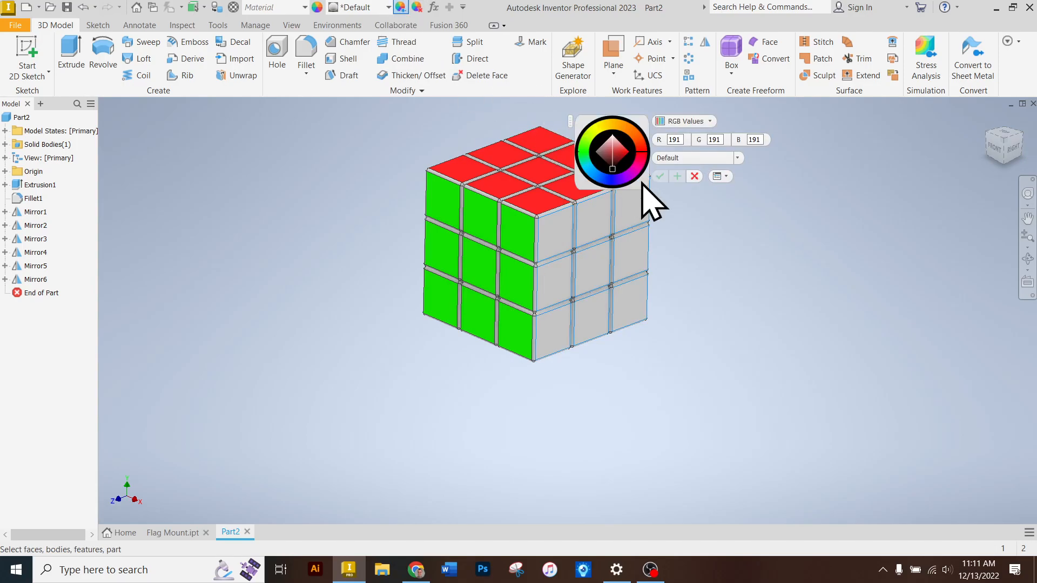
{"action": "left_click_drag", "start_coordinate": [638, 162], "coordinate": [613, 192]}
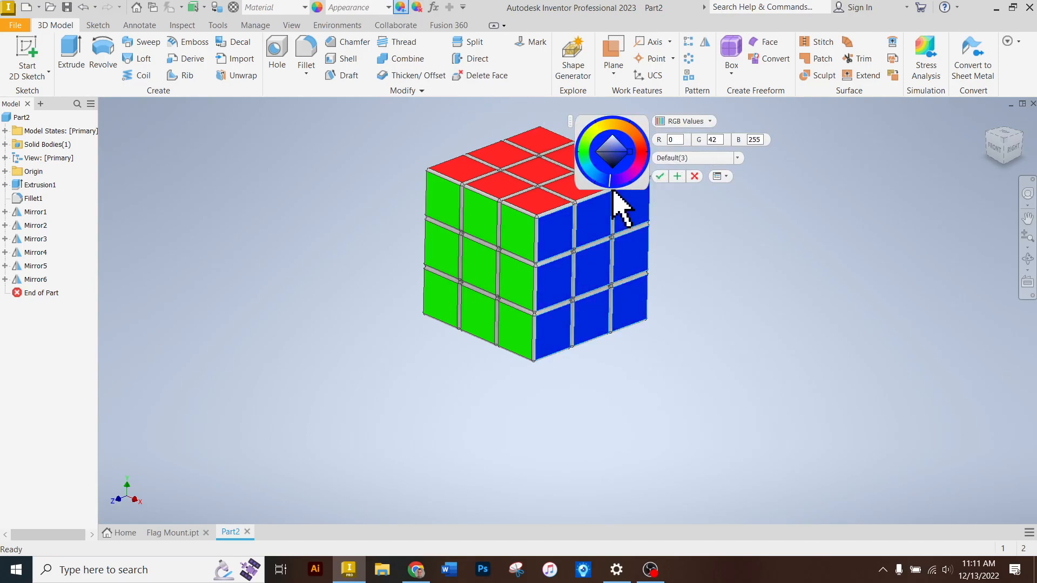
{"action": "left_click", "coordinate": [655, 178]}
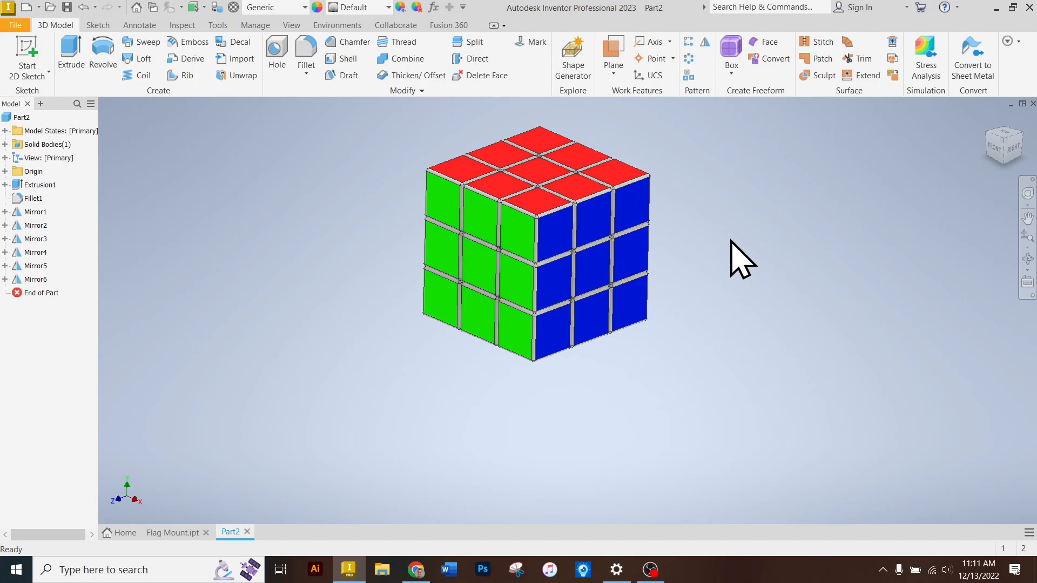
Check the finished cube's physical properties, including its volume, in the part's iProperties, and orbit around the model
{"action": "right_click", "coordinate": [21, 118]}
{"action": "left_click", "coordinate": [78, 248]}
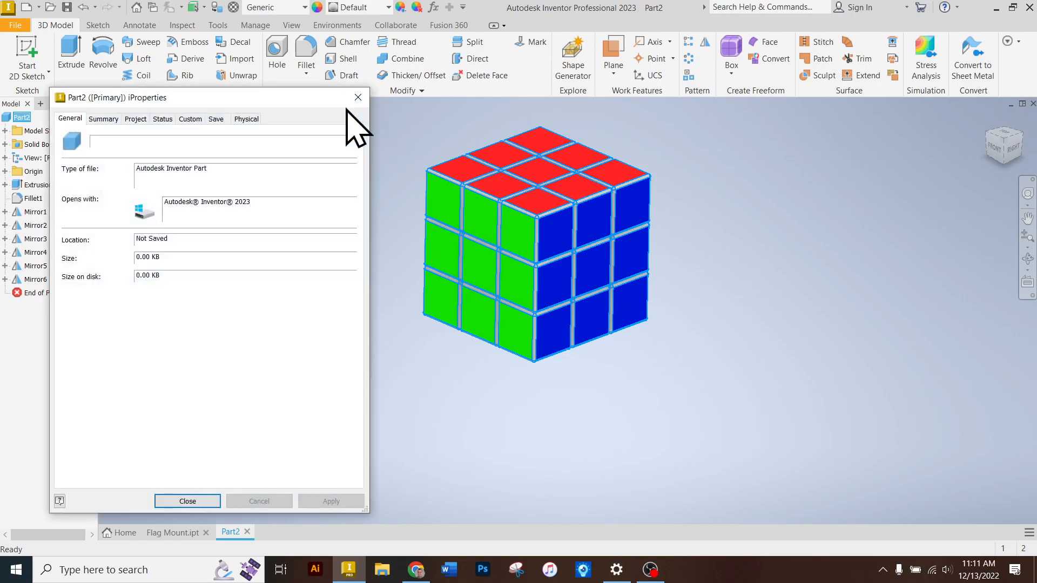
{"action": "left_click", "coordinate": [243, 119]}
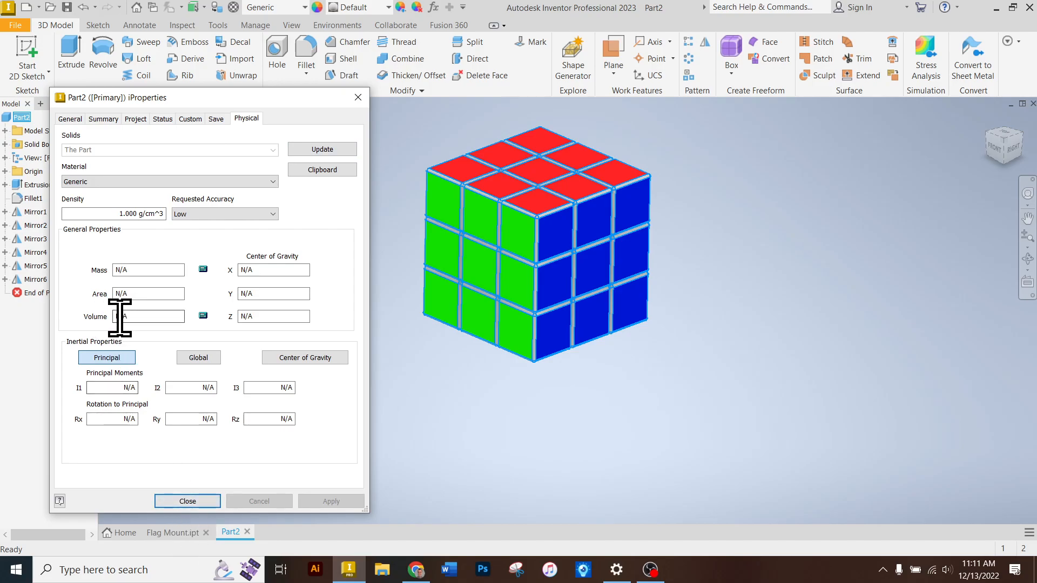
{"action": "left_click", "coordinate": [186, 501]}
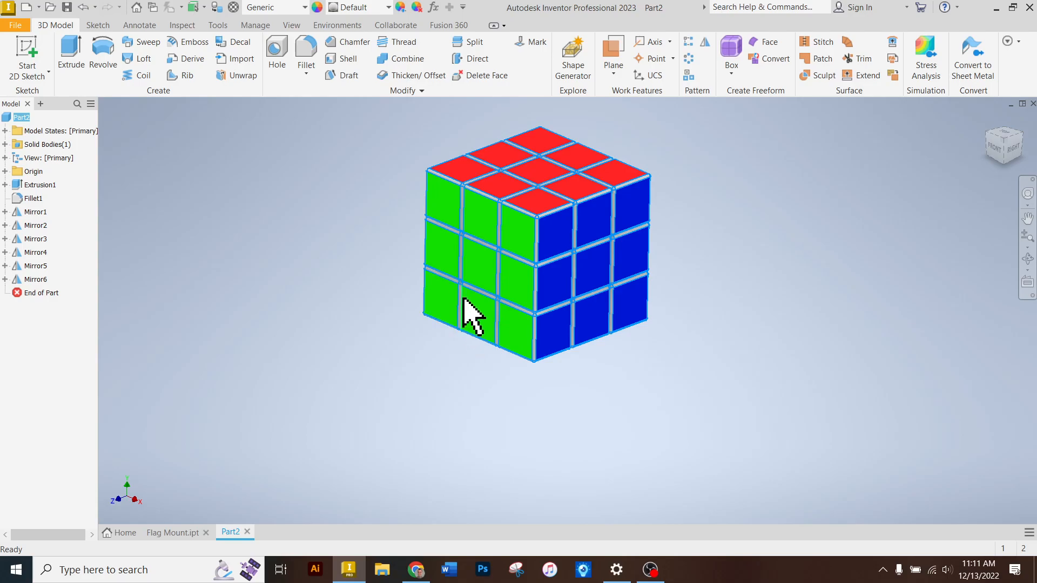
{"action": "mouse_move", "coordinate": [1007, 158]}
{"action": "left_mouse_down"}
{"action": "mouse_move", "coordinate": [940, 227]}
{"action": "mouse_move", "coordinate": [989, 168]}
{"action": "left_mouse_up"}
{"action": "middle_click_drag", "start_coordinate": [589, 262], "coordinate": [719, 268], "text": "shift"}
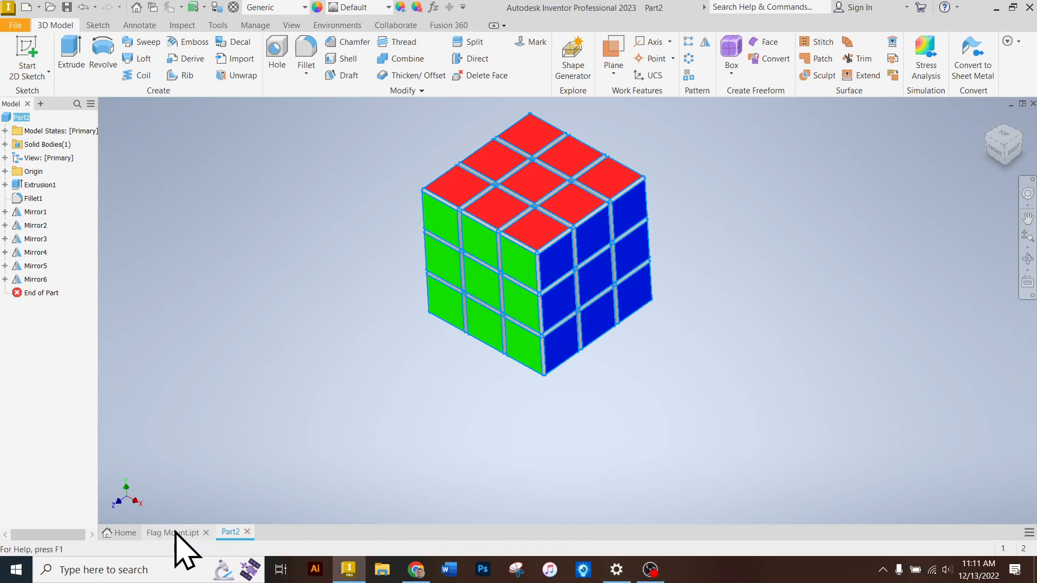
Switch to Chrome and examine the gear drawings in the assignment's Circular Pattern question, then return to Inventor
{"action": "mouse_move", "coordinate": [175, 532]}
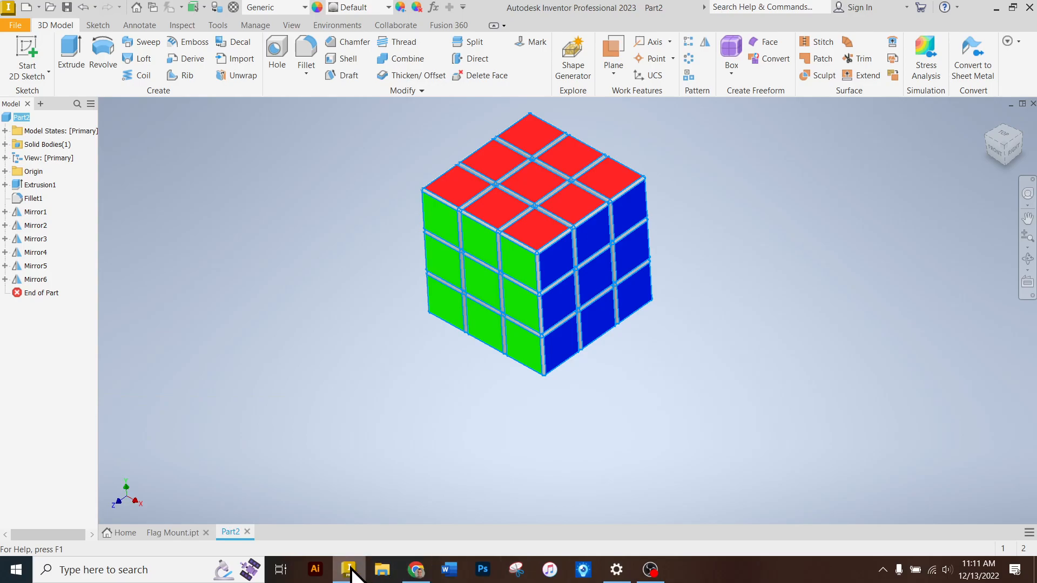
{"action": "left_click", "coordinate": [415, 569]}
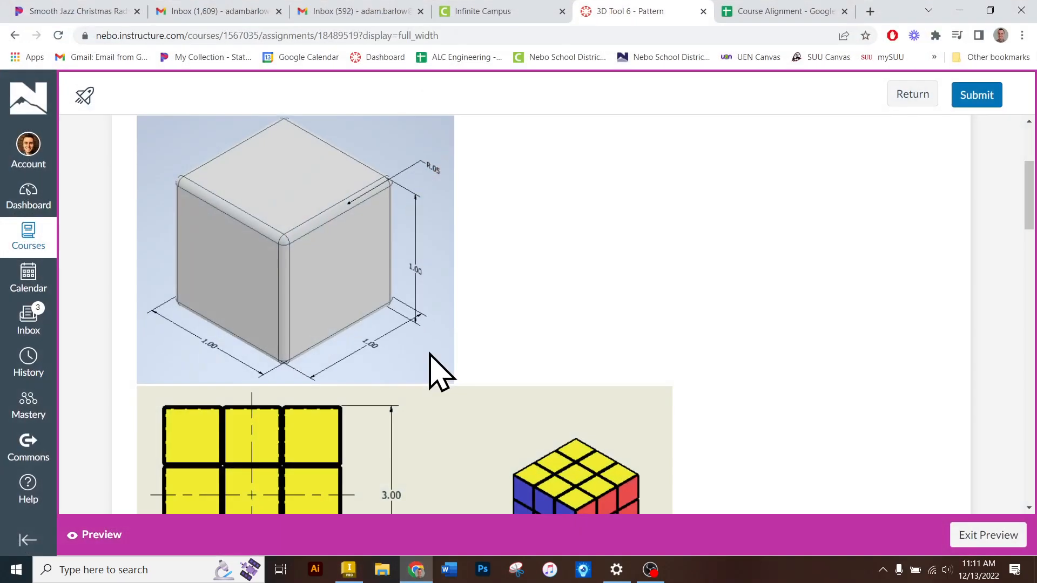
{"action": "scroll", "coordinate": [440, 373], "scroll_direction": "down", "scroll_amount": 5}
{"action": "scroll", "coordinate": [440, 372], "scroll_direction": "down", "scroll_amount": 9}
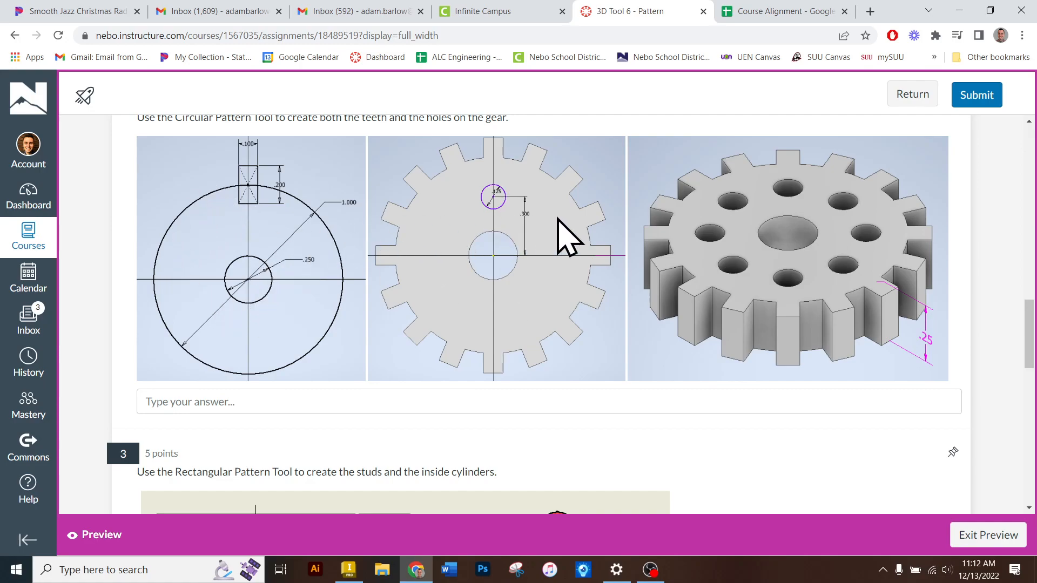
{"action": "left_click", "coordinate": [421, 568]}
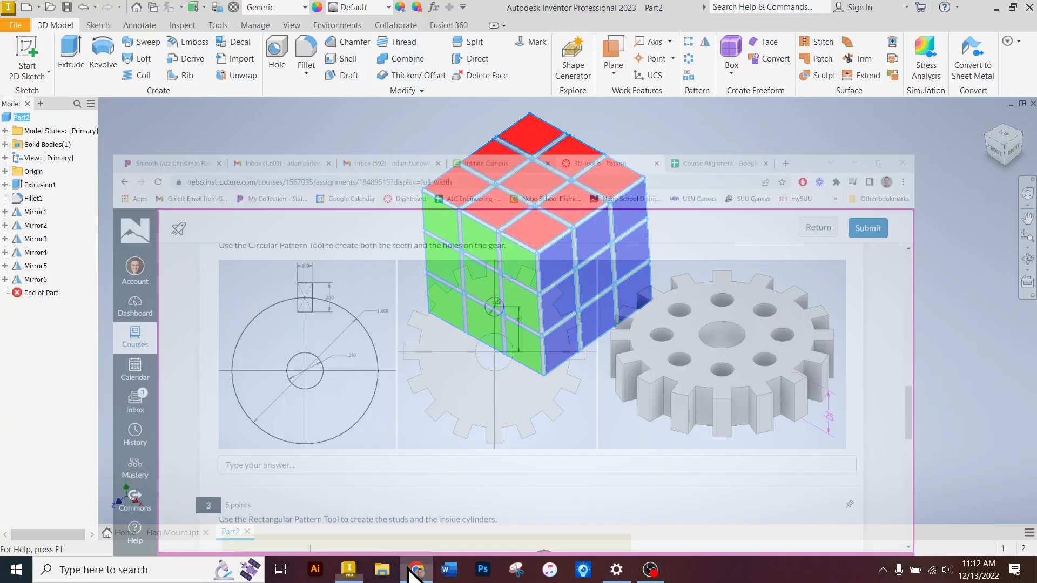
Create a new part from the Standard.ipt template and start a 2D sketch on the horizontal XZ origin plane
{"action": "left_click", "coordinate": [19, 26]}
{"action": "left_click", "coordinate": [38, 81]}
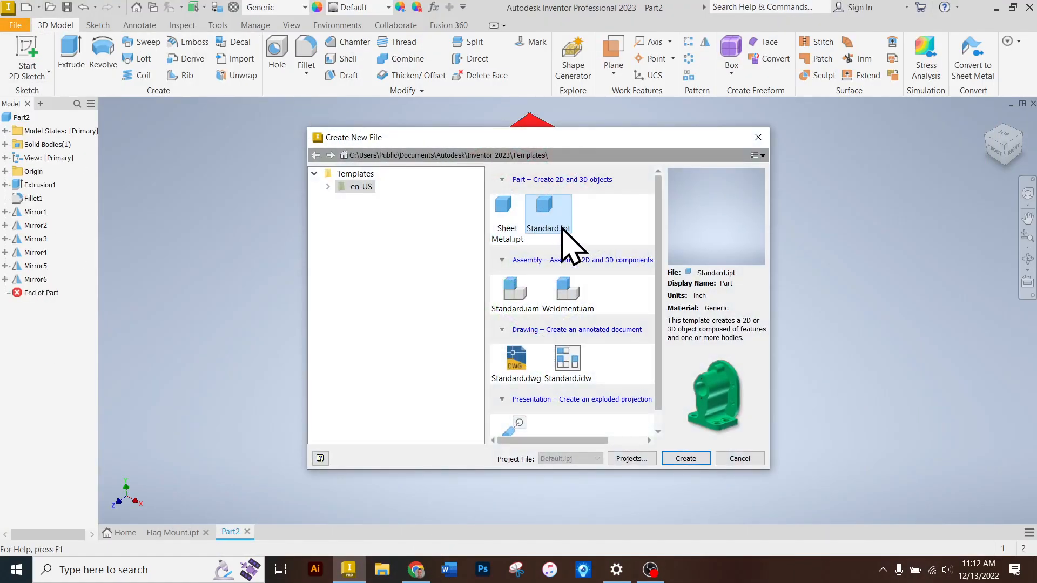
{"action": "left_click", "coordinate": [684, 458]}
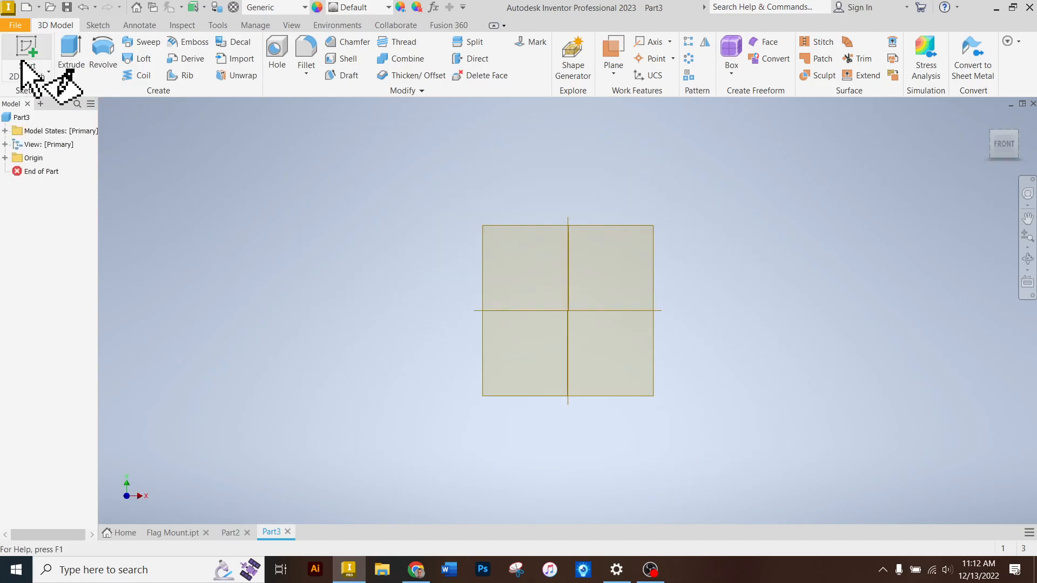
{"action": "left_click", "coordinate": [24, 65]}
{"action": "left_click", "coordinate": [610, 359]}
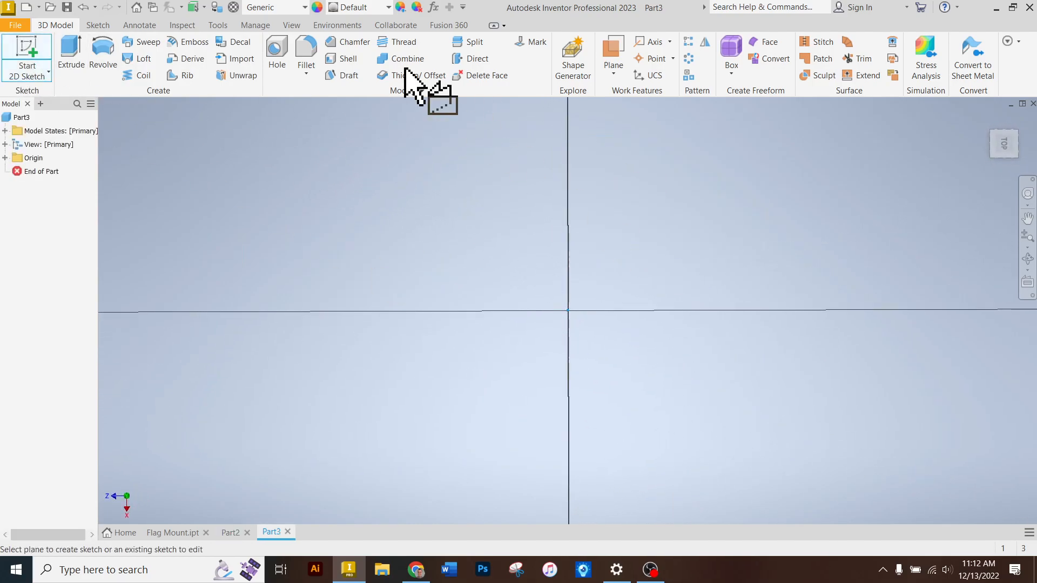
Sketch two concentric circles centred on the origin, with diameters of 0.25 in and 1 in
{"action": "left_click", "coordinate": [102, 46]}
{"action": "left_click", "coordinate": [569, 312]}
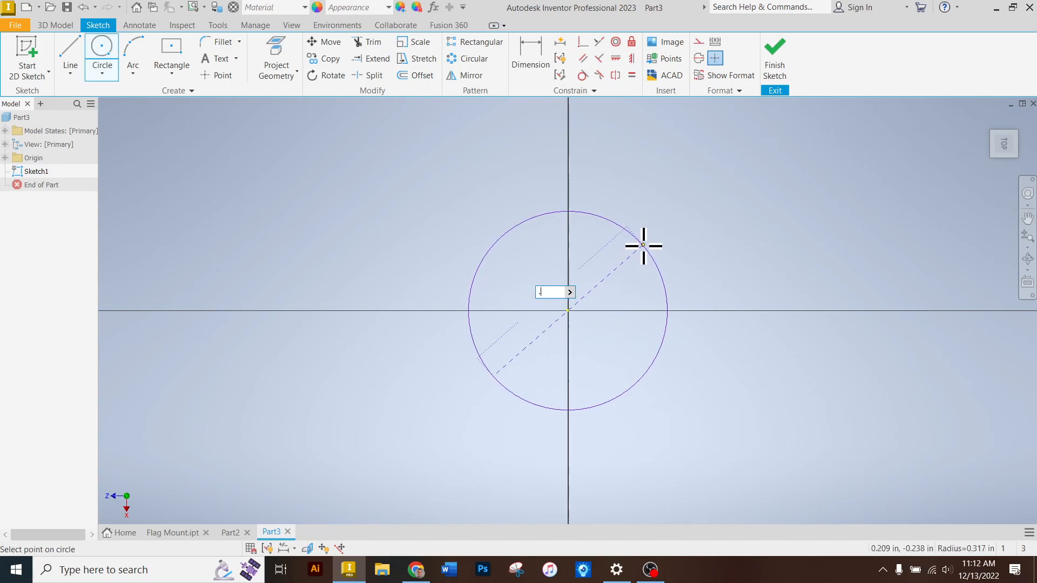
{"action": "type", "text": ".25"}
{"action": "key", "text": "Return"}
{"action": "left_click", "coordinate": [572, 315]}
{"action": "key", "text": "Return"}
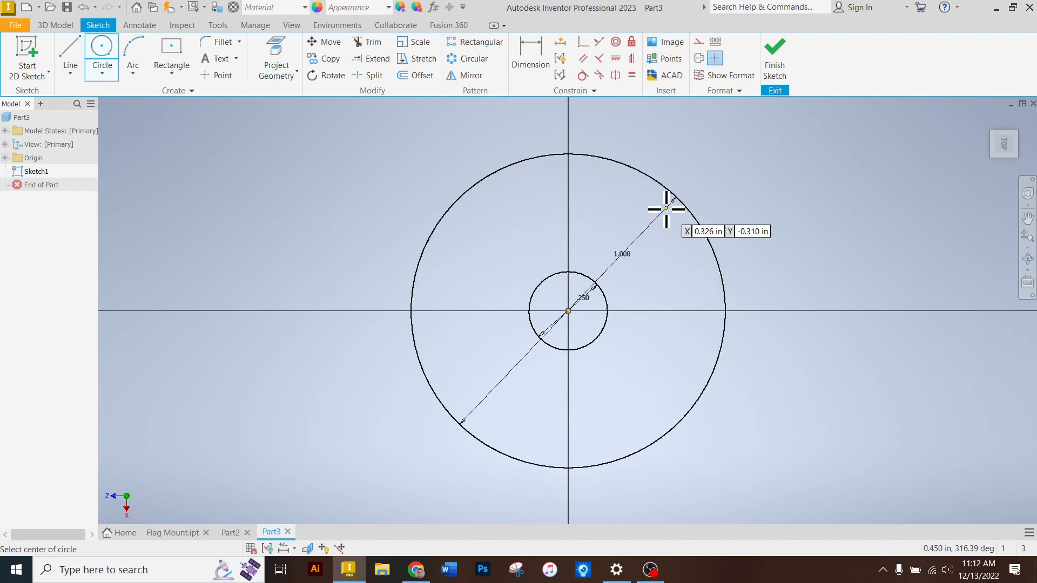
Check the gear drawing, and sketch a two-point centre rectangle 0.1 in wide and 0.2 in high centred on the outer circle's uppermost point
{"action": "left_click", "coordinate": [420, 576]}
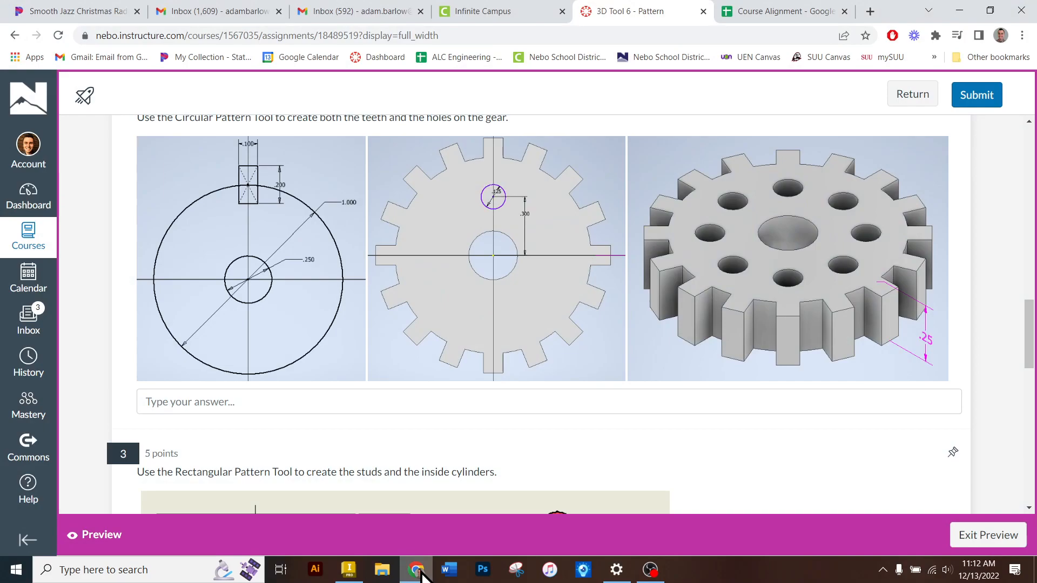
{"action": "left_click", "coordinate": [421, 575]}
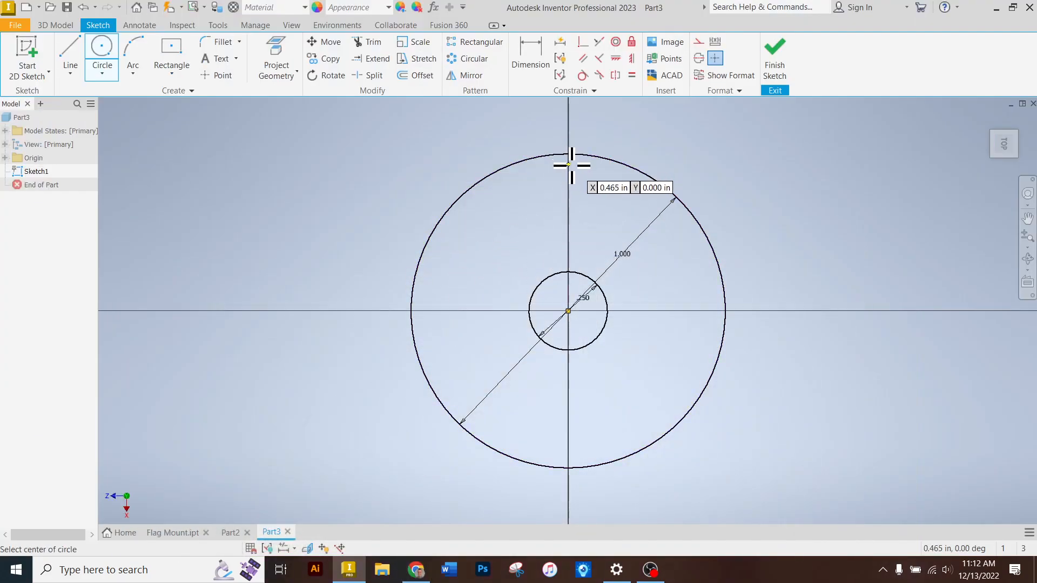
{"action": "left_click", "coordinate": [172, 51]}
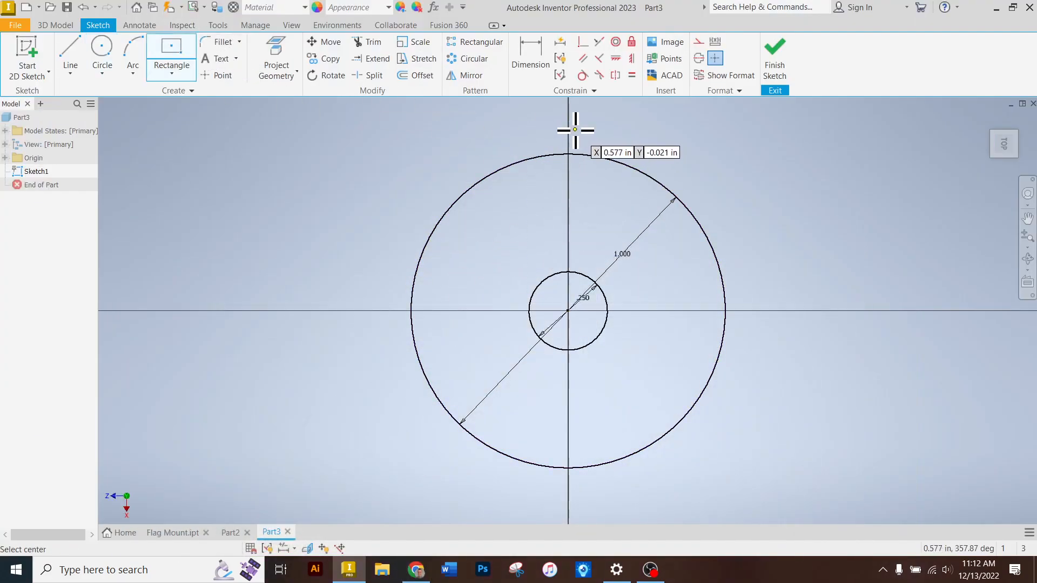
{"action": "left_click", "coordinate": [174, 70]}
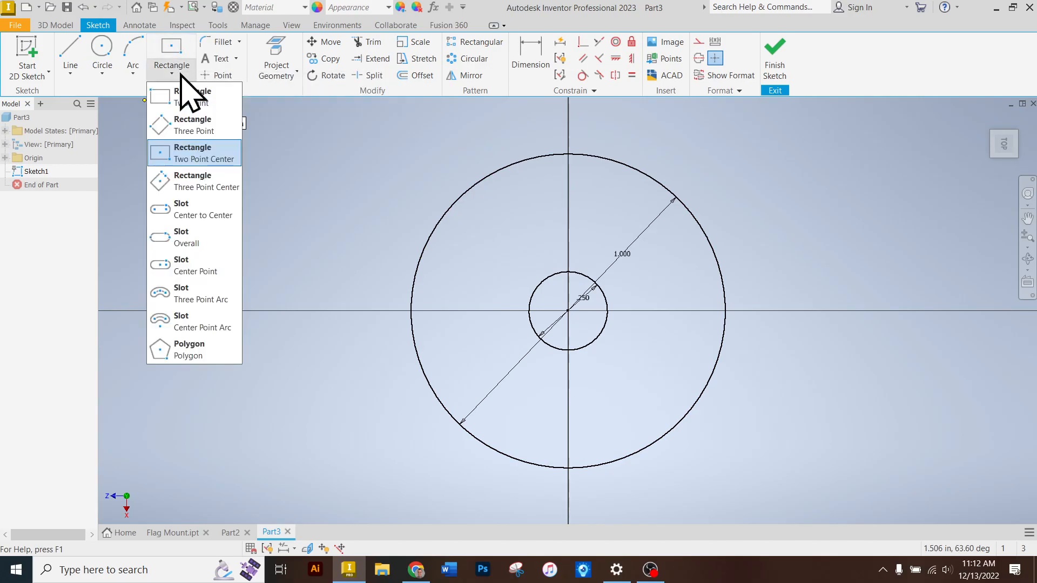
{"action": "left_click", "coordinate": [198, 153]}
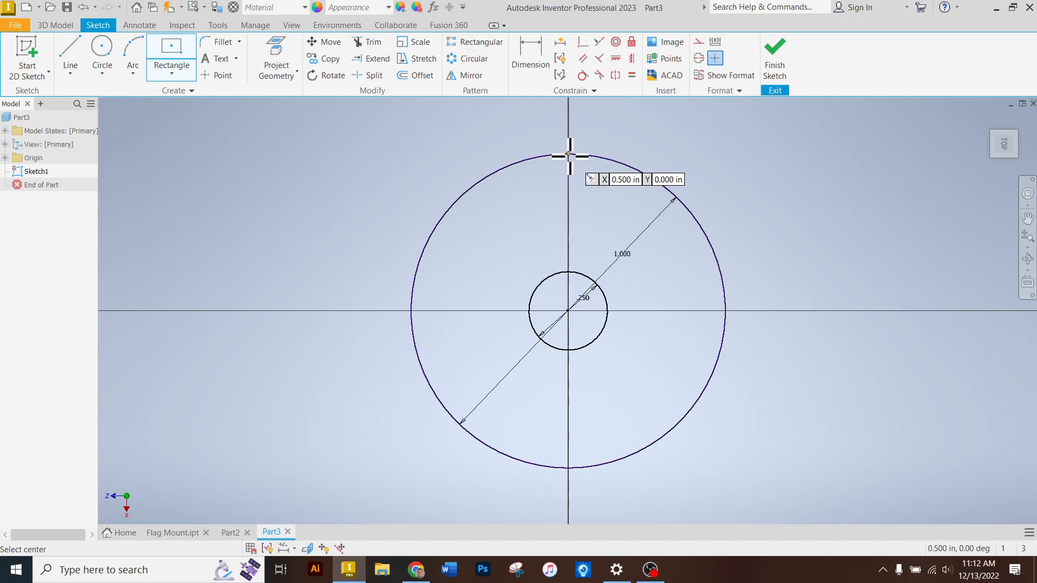
{"action": "scroll", "coordinate": [569, 156], "scroll_direction": "down", "scroll_amount": 2}
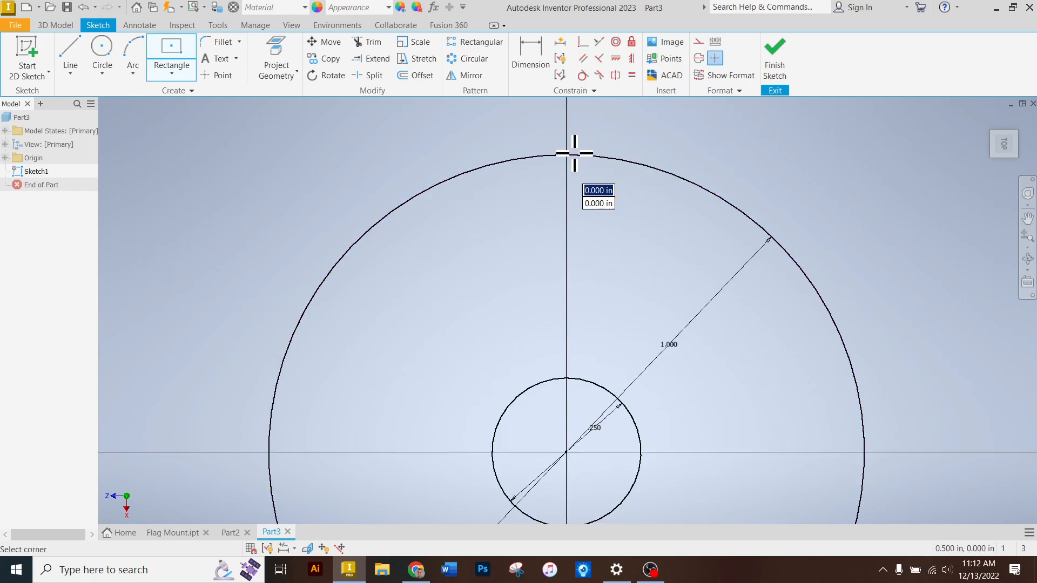
{"action": "left_click", "coordinate": [568, 155]}
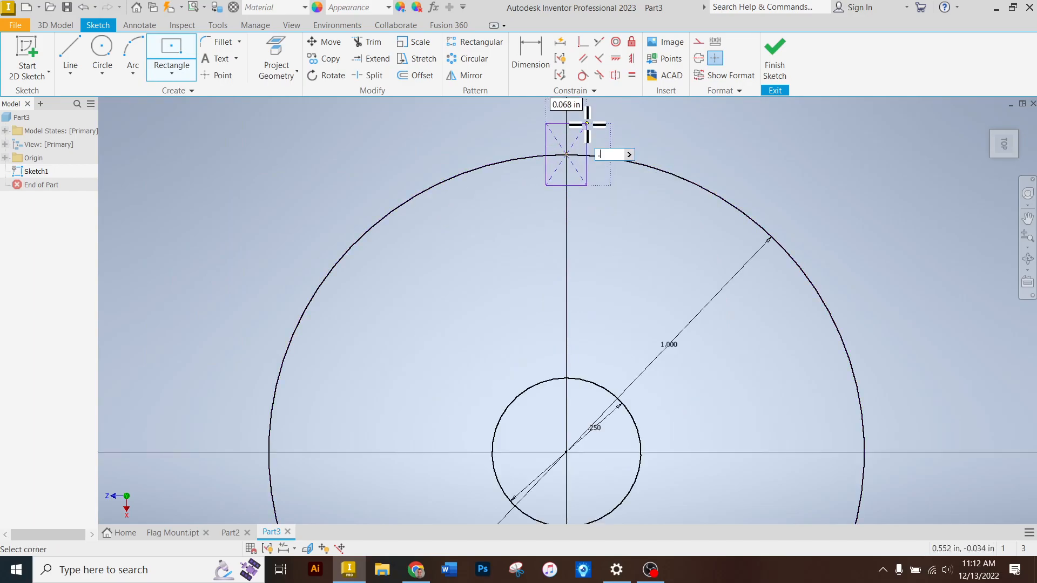
{"action": "key", "text": "Tab"}
{"action": "type", "text": ".1"}
{"action": "key", "text": "Return"}
{"action": "scroll", "coordinate": [565, 208], "scroll_direction": "up", "scroll_amount": 3}
{"action": "right_click", "coordinate": [639, 144]}
{"action": "left_click", "coordinate": [676, 145]}
Draw a straight line across the tooth rectangle through its centre, and undo it
{"action": "scroll", "coordinate": [561, 176], "scroll_direction": "down", "scroll_amount": 3}
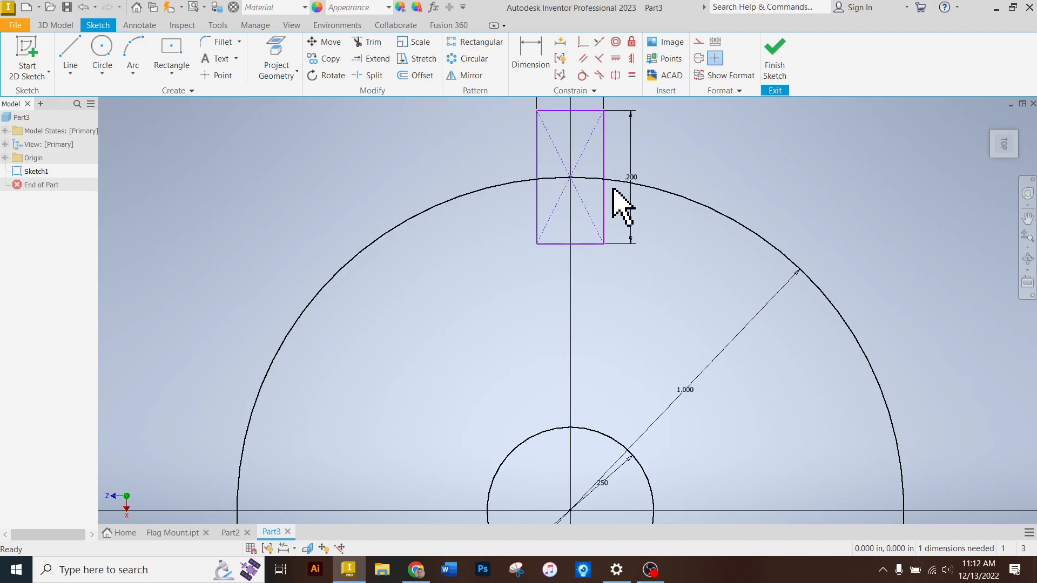
{"action": "scroll", "coordinate": [654, 176], "scroll_direction": "down", "scroll_amount": 3}
{"action": "left_click", "coordinate": [69, 59]}
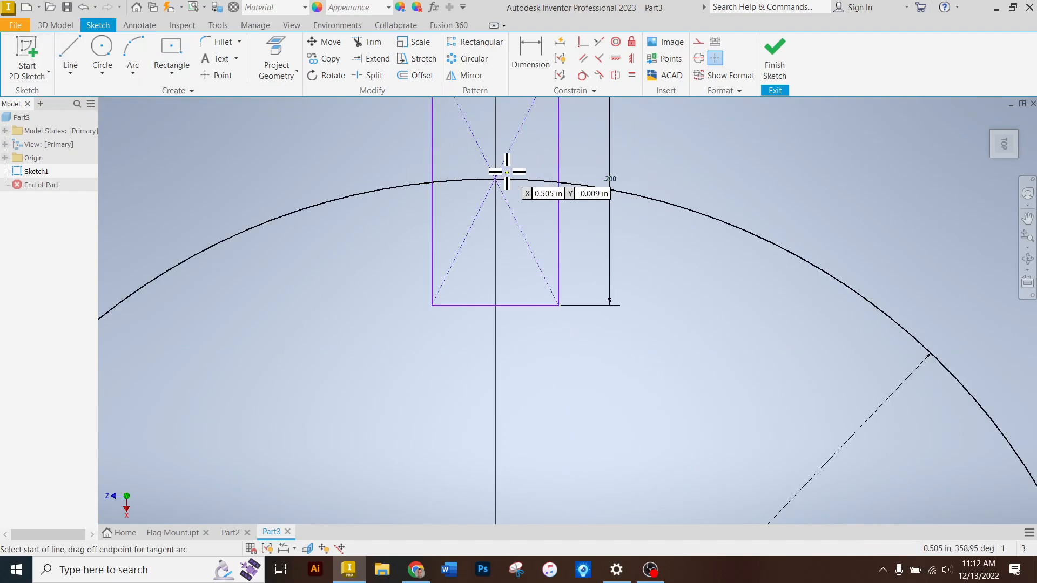
{"action": "left_click", "coordinate": [431, 180]}
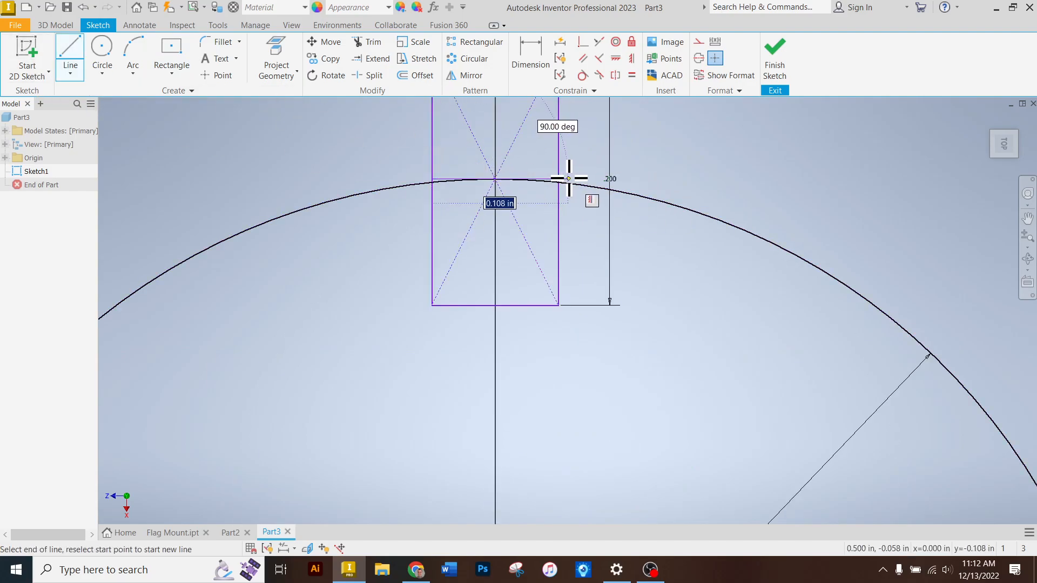
{"action": "left_click", "coordinate": [558, 179]}
{"action": "scroll", "coordinate": [495, 178], "scroll_direction": "down", "scroll_amount": 5}
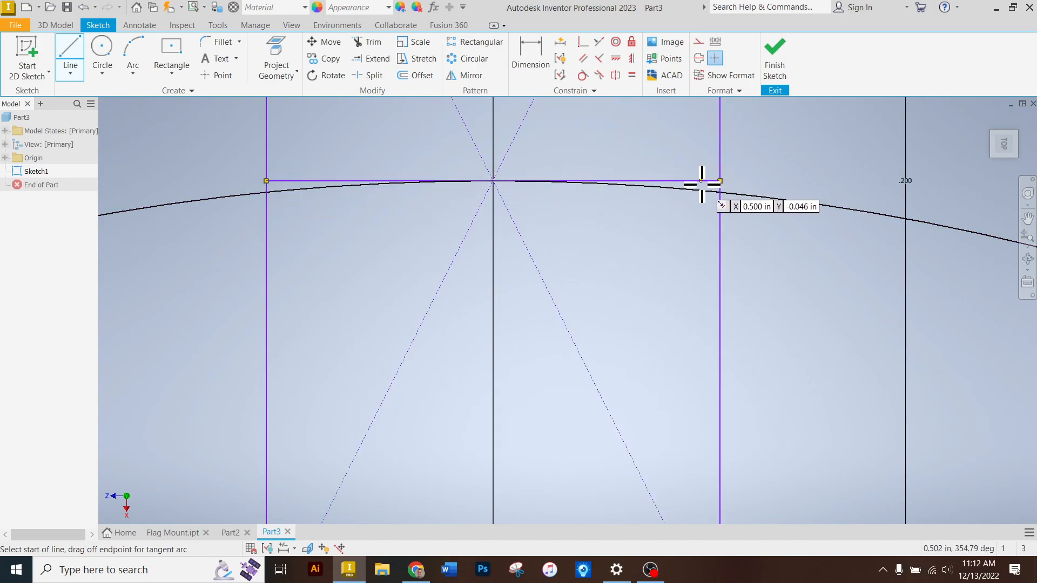
{"action": "scroll", "coordinate": [695, 194], "scroll_direction": "up", "scroll_amount": 4}
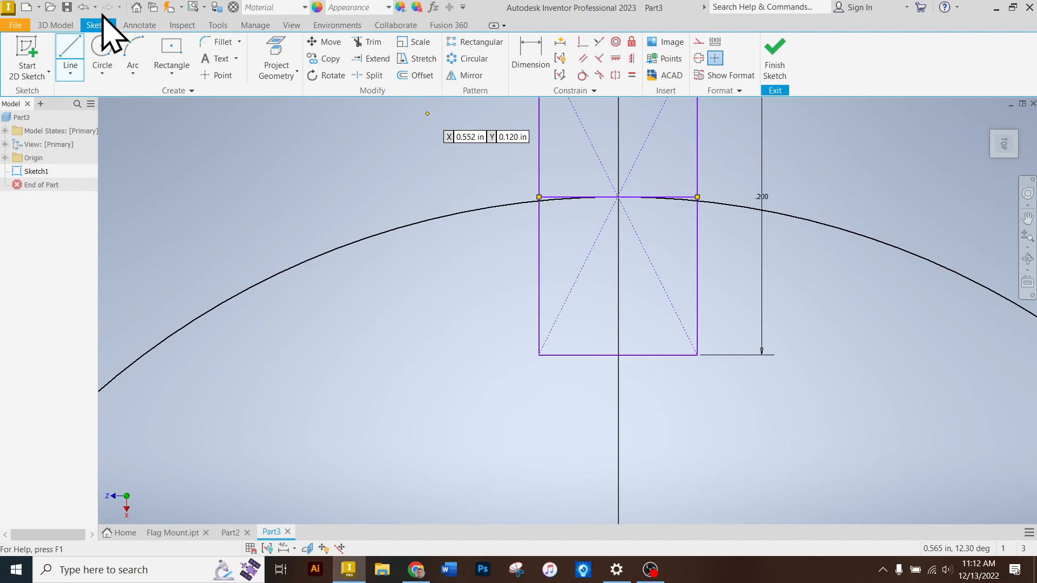
{"action": "left_click", "coordinate": [84, 8]}
{"action": "scroll", "coordinate": [384, 173], "scroll_direction": "up", "scroll_amount": 4}
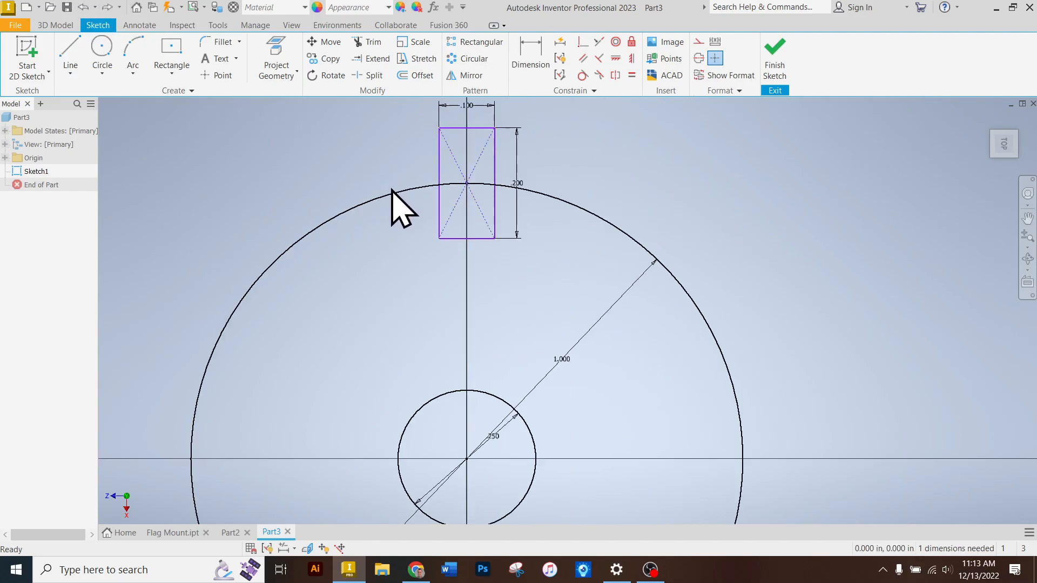
Apply a horizontal constraint between the tooth rectangle's centre and the circles' common centre, and finish the sketch
{"action": "right_click", "coordinate": [627, 162]}
{"action": "left_click", "coordinate": [621, 167]}
{"action": "left_click", "coordinate": [632, 58]}
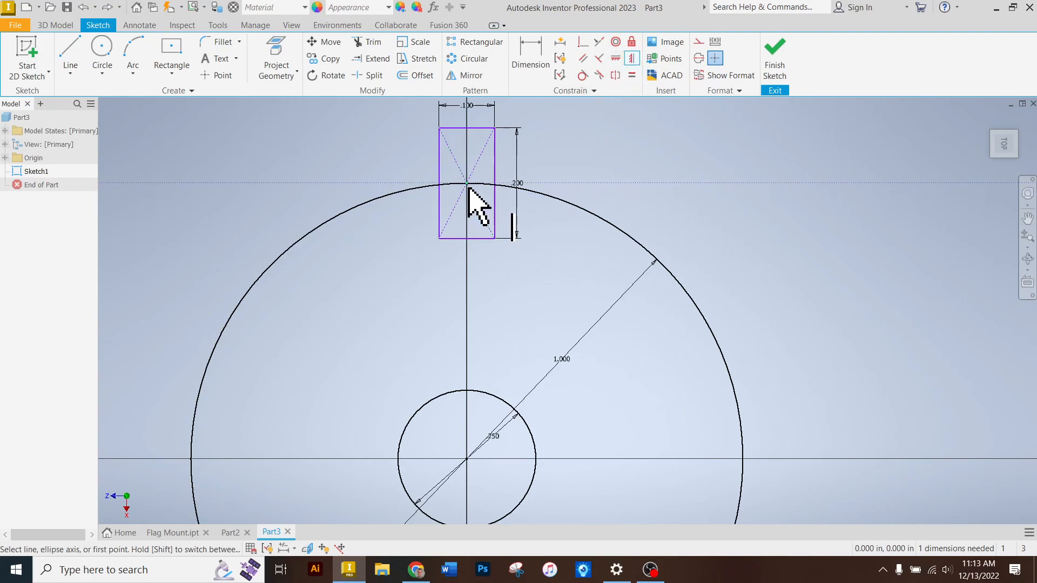
{"action": "left_click", "coordinate": [615, 58]}
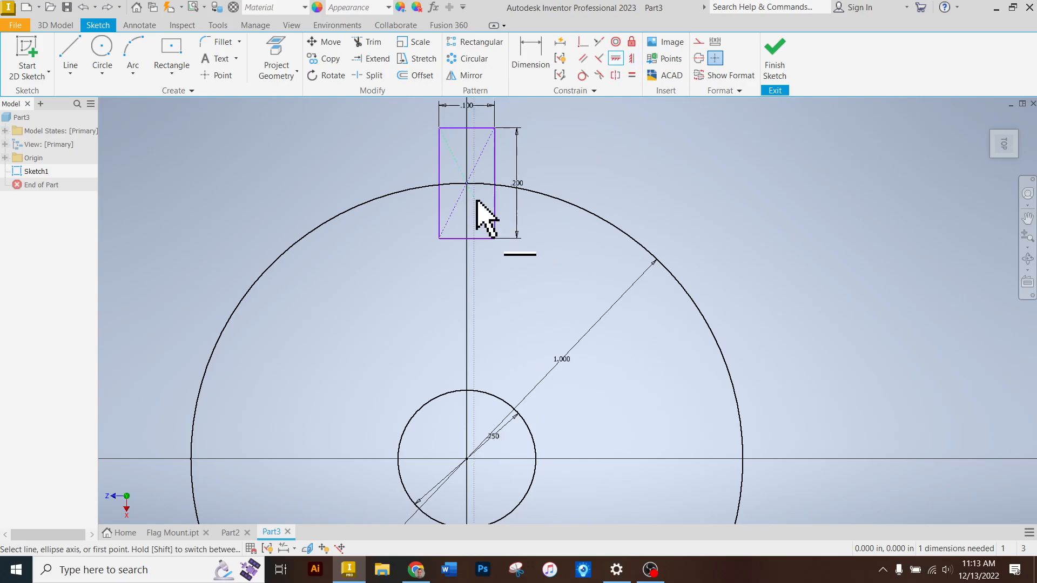
{"action": "left_click", "coordinate": [467, 184]}
{"action": "left_click", "coordinate": [467, 459]}
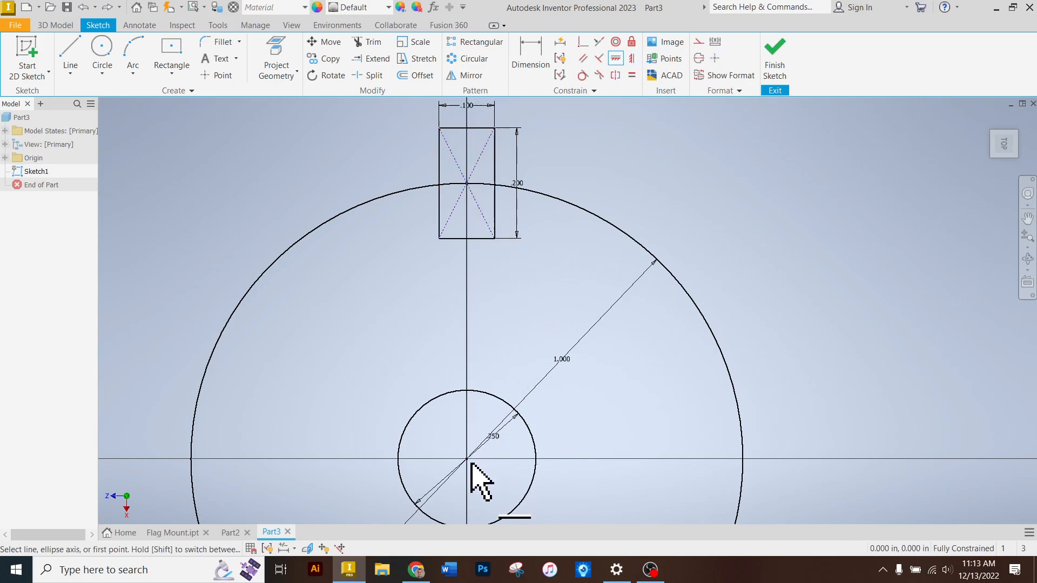
{"action": "right_click", "coordinate": [613, 162]}
{"action": "left_click", "coordinate": [669, 161]}
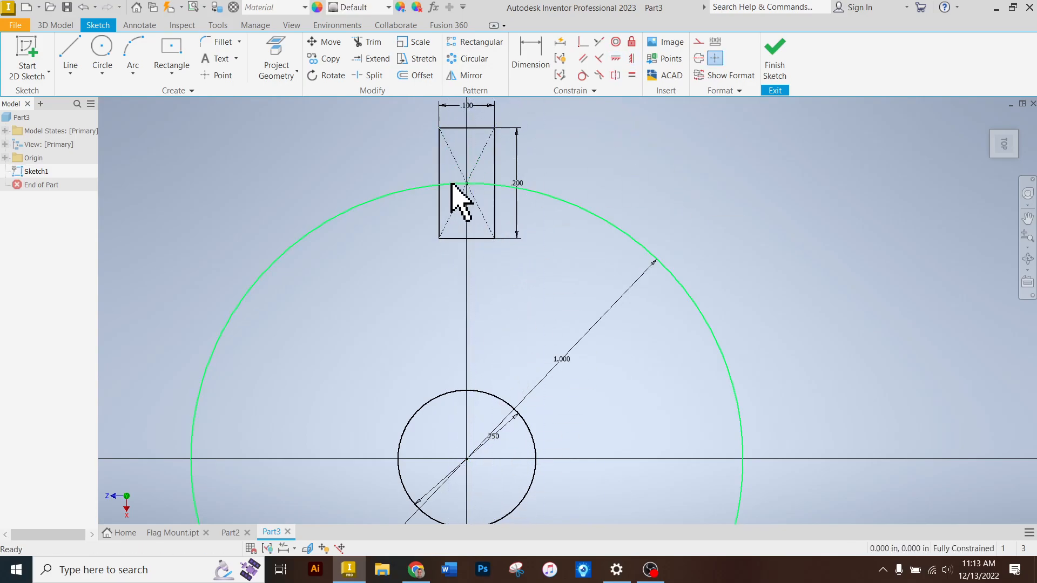
{"action": "scroll", "coordinate": [581, 192], "scroll_direction": "down", "scroll_amount": 5}
{"action": "scroll", "coordinate": [590, 157], "scroll_direction": "up", "scroll_amount": 3}
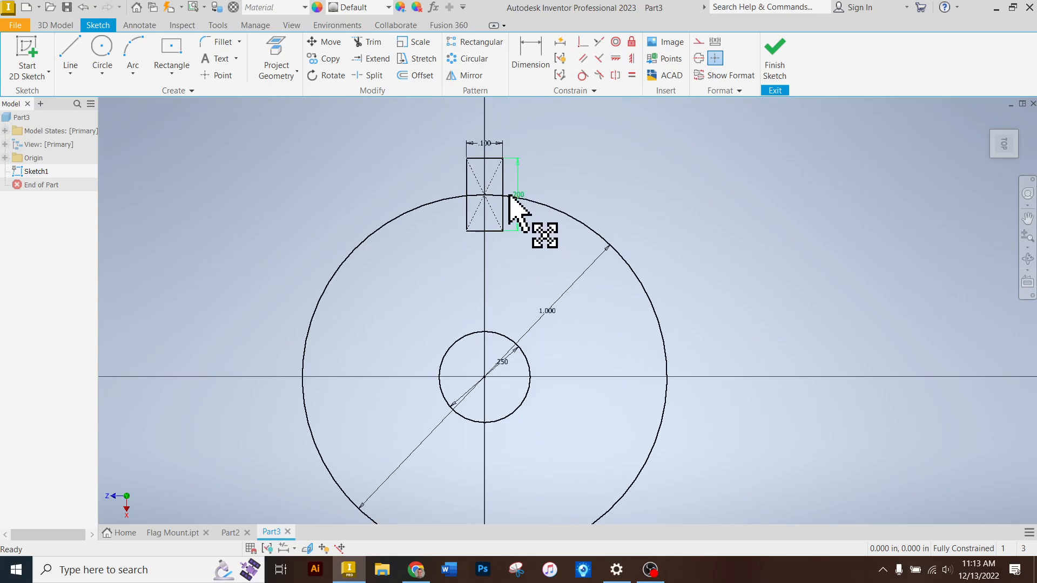
{"action": "left_click", "coordinate": [776, 60]}
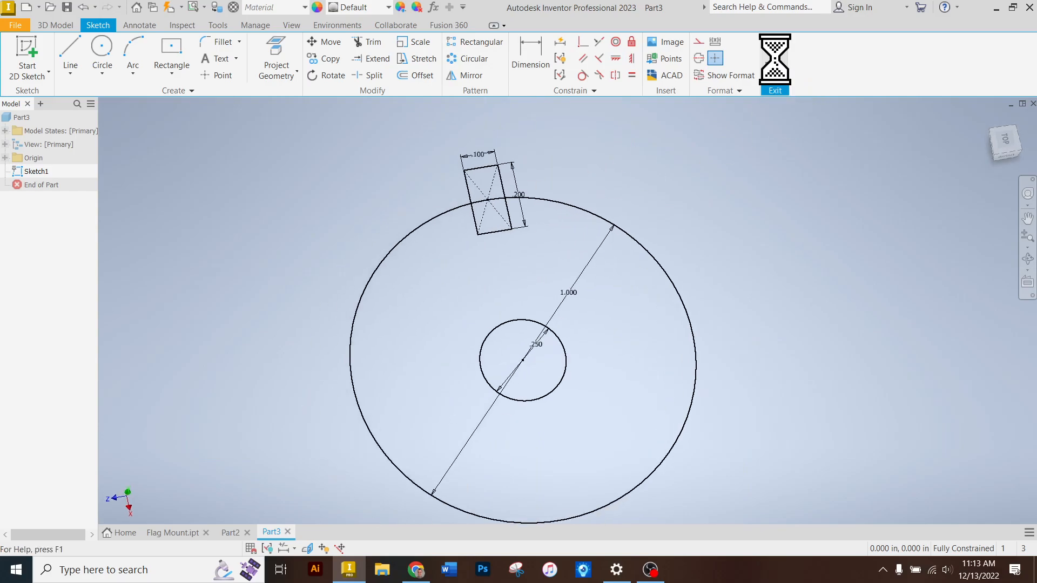
Extrude the disc and tooth profiles 0.25 in, leaving the centre circle open, and check the thickness against the gear drawing
{"action": "left_click", "coordinate": [76, 47]}
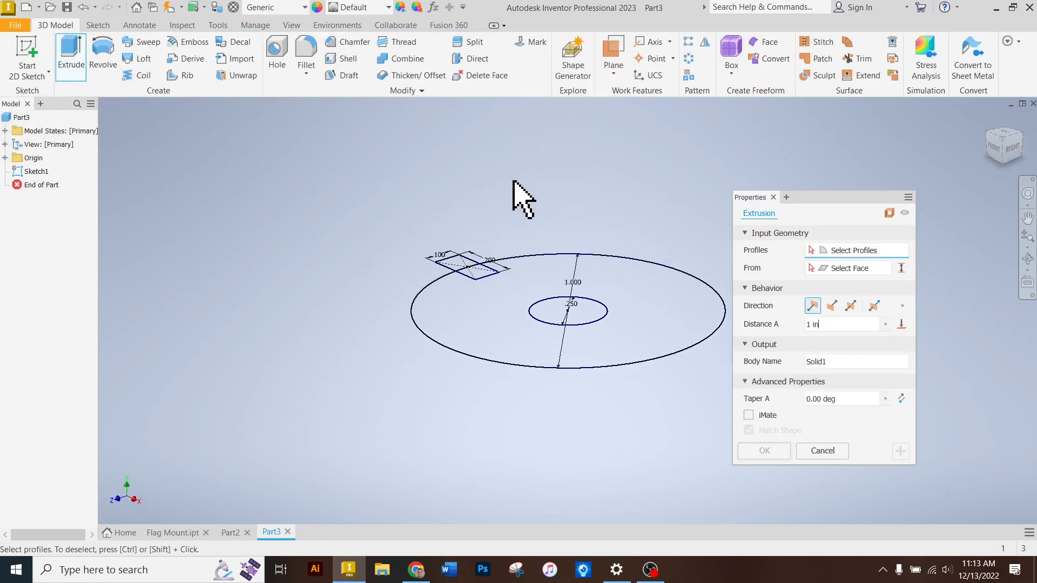
{"action": "mouse_move", "coordinate": [664, 189]}
{"action": "left_mouse_down"}
{"action": "mouse_move", "coordinate": [416, 412]}
{"action": "mouse_move", "coordinate": [377, 419]}
{"action": "left_mouse_up"}
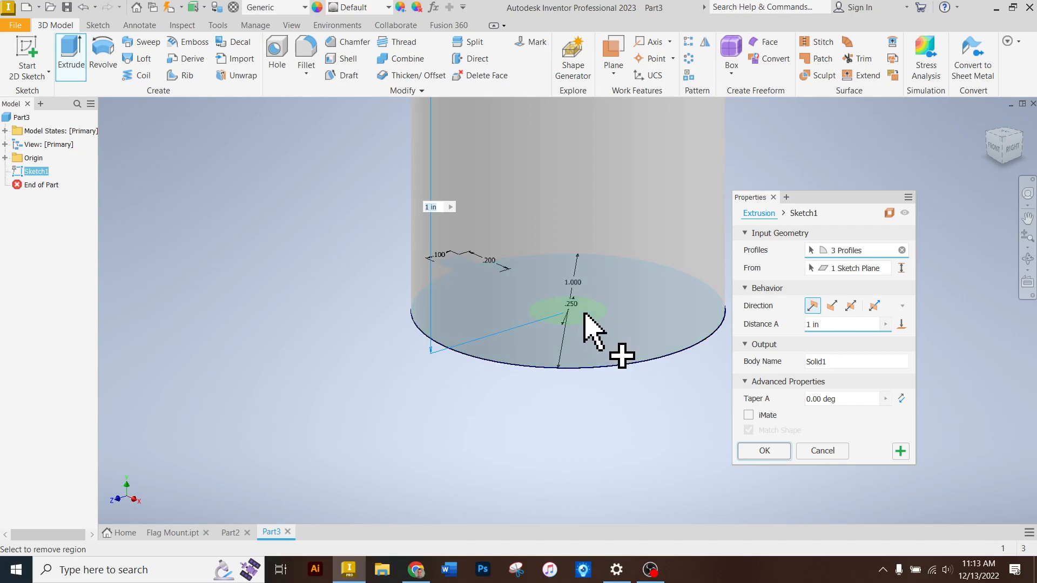
{"action": "left_click_drag", "start_coordinate": [828, 328], "coordinate": [777, 334]}
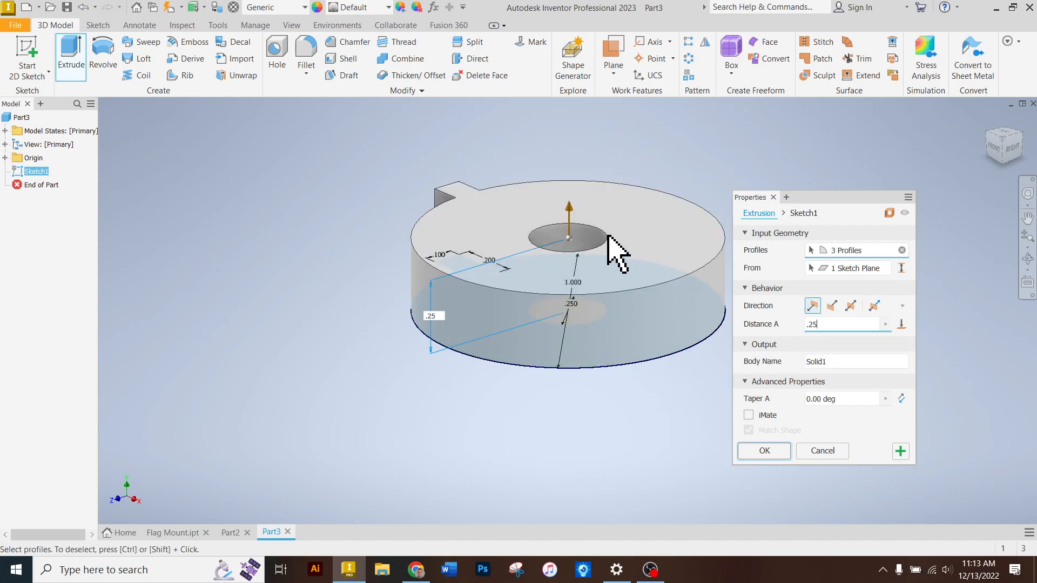
{"action": "left_click", "coordinate": [416, 569]}
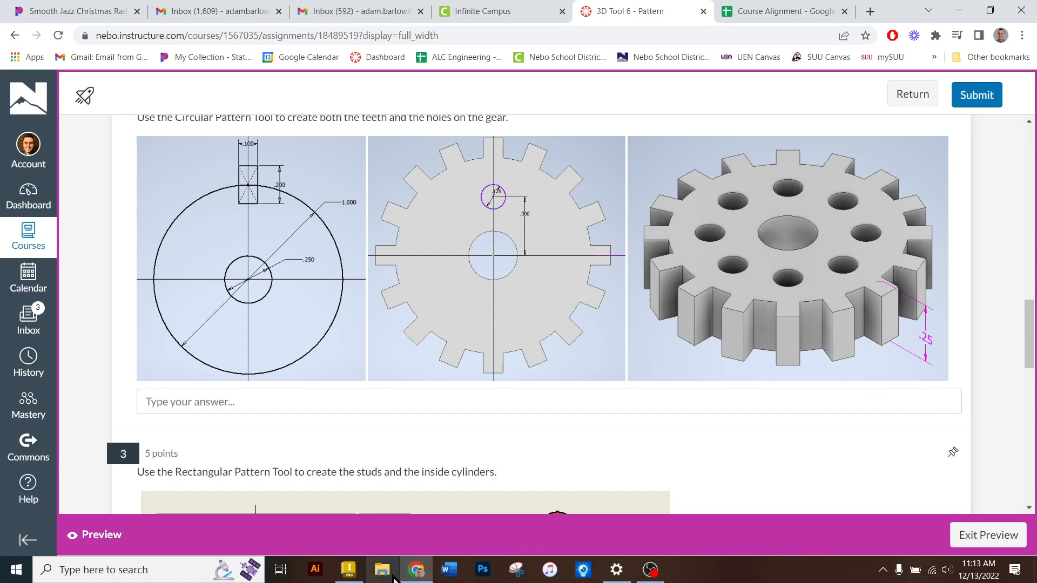
{"action": "left_click", "coordinate": [416, 570]}
{"action": "left_click", "coordinate": [776, 454]}
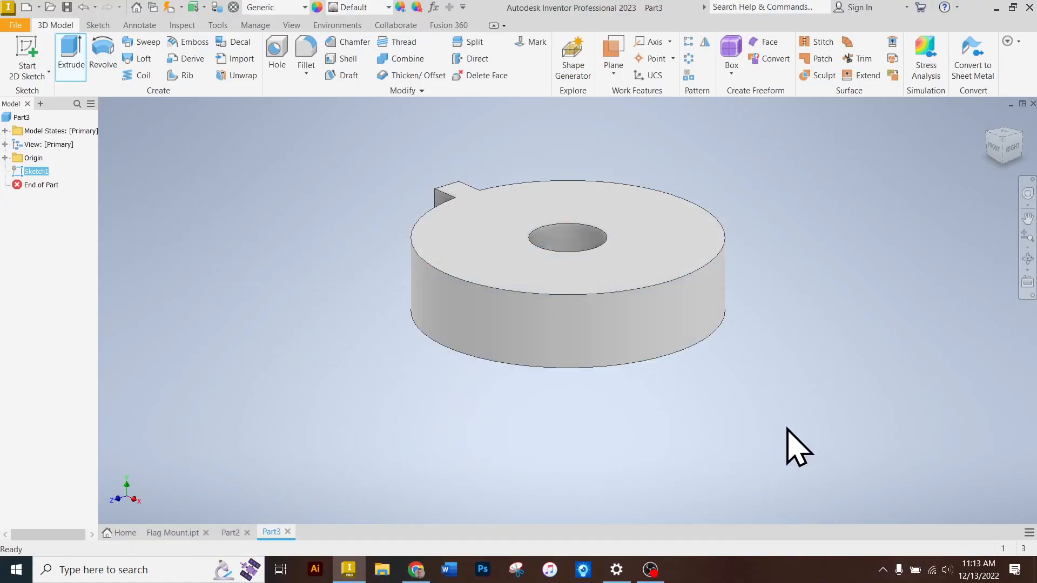
Circularly pattern the disc-and-tooth extrusion around the centre hole's axis with 16 occurrences over 360 degrees
{"action": "left_click_drag", "start_coordinate": [994, 130], "coordinate": [997, 149]}
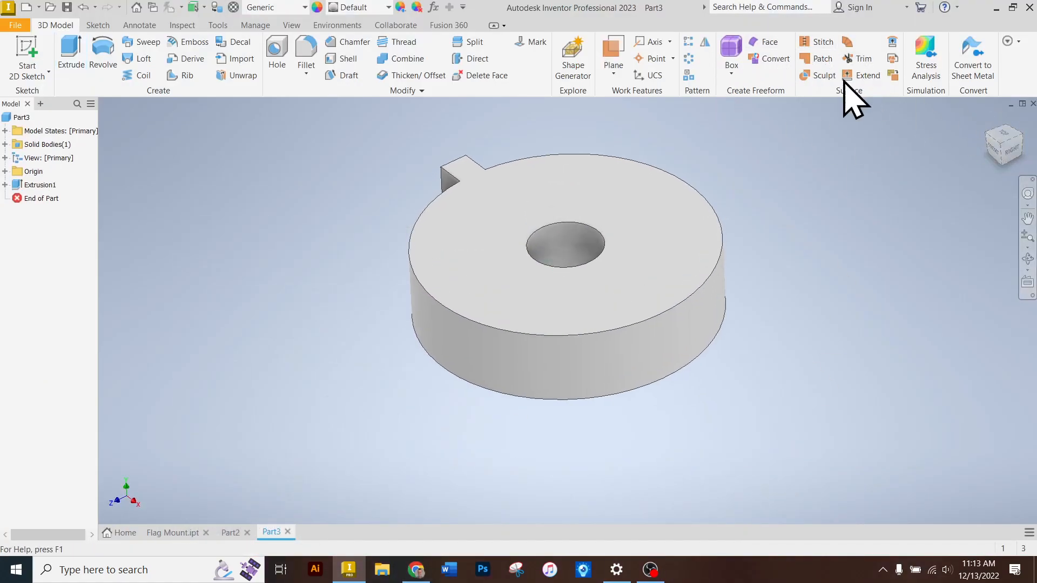
{"action": "left_click", "coordinate": [689, 59]}
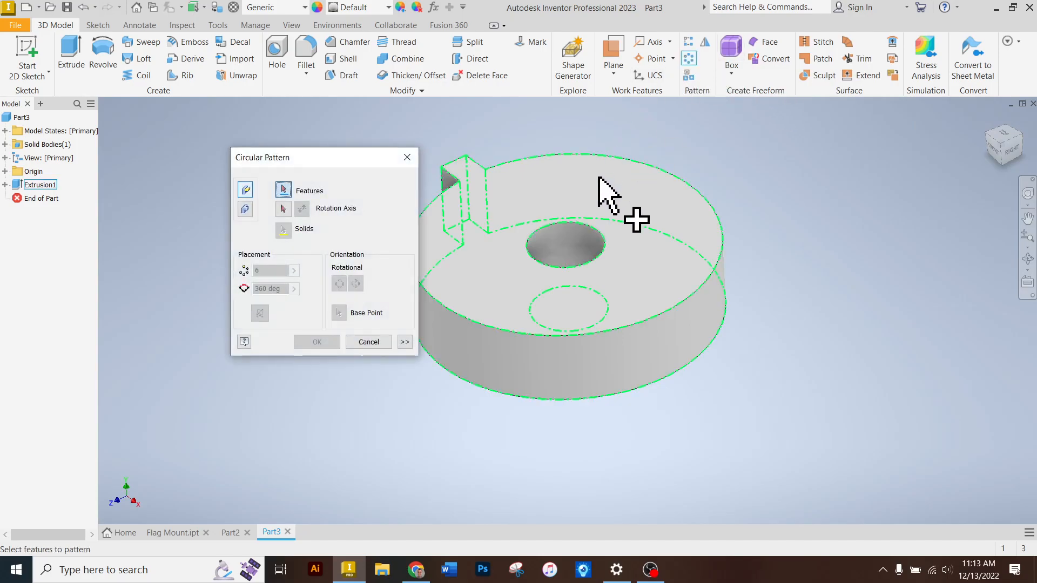
{"action": "left_click", "coordinate": [507, 205]}
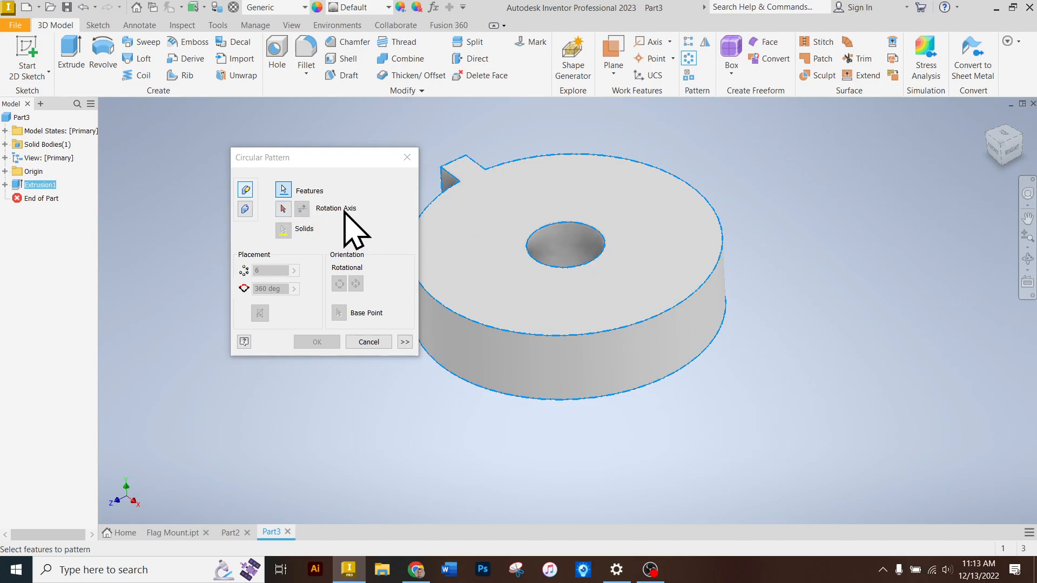
{"action": "left_click", "coordinate": [282, 209]}
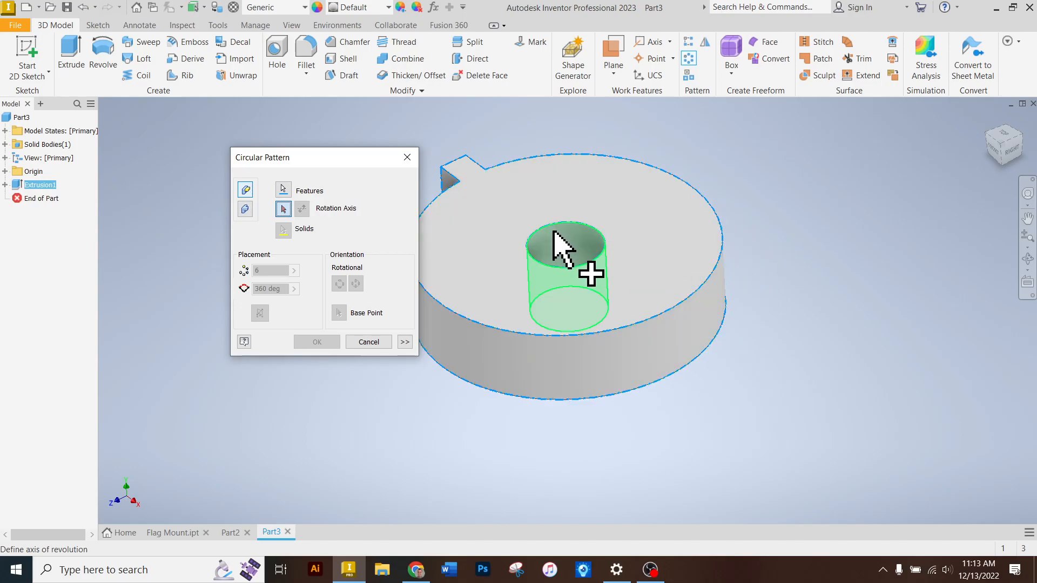
{"action": "left_click", "coordinate": [571, 245]}
{"action": "left_click", "coordinate": [650, 570]}
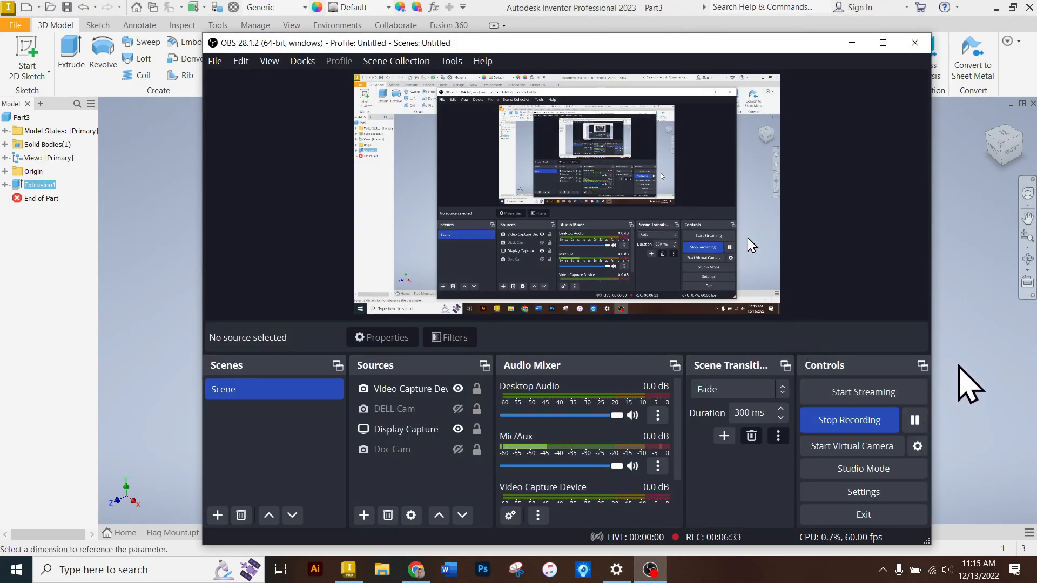
{"action": "left_click", "coordinate": [851, 43]}
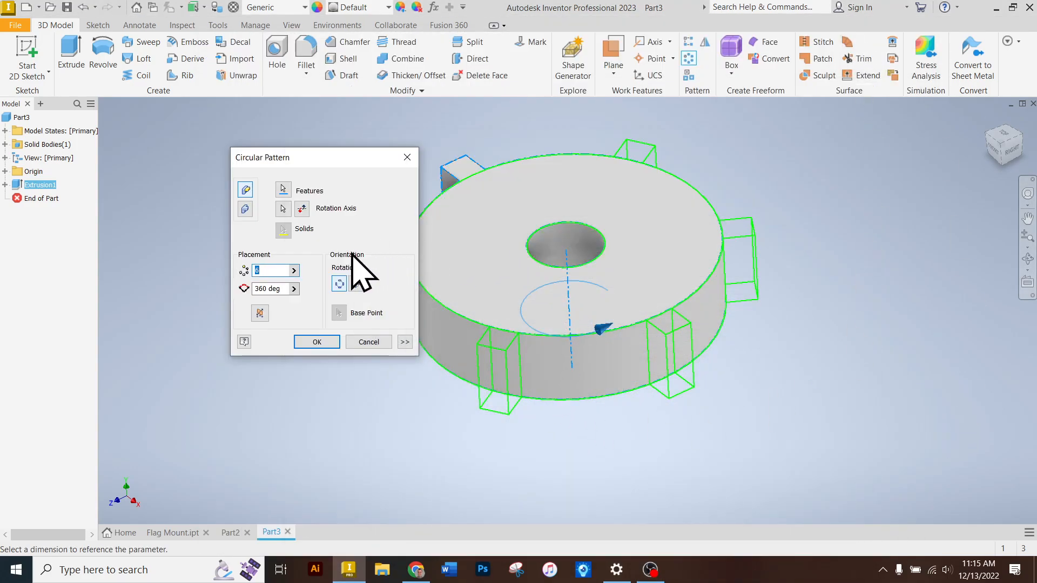
{"action": "left_click_drag", "start_coordinate": [333, 150], "coordinate": [273, 148]}
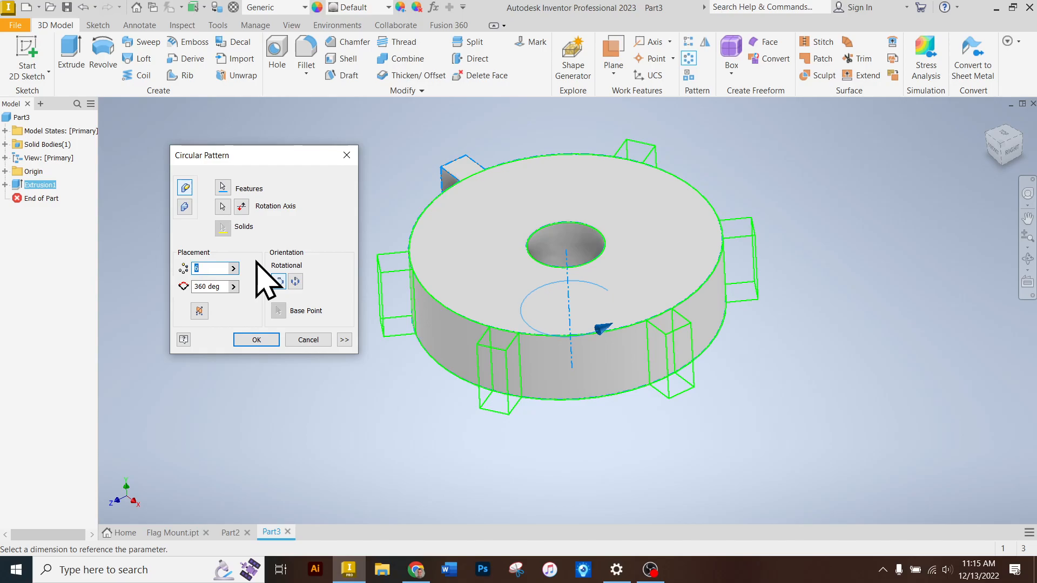
{"action": "type", "text": "16"}
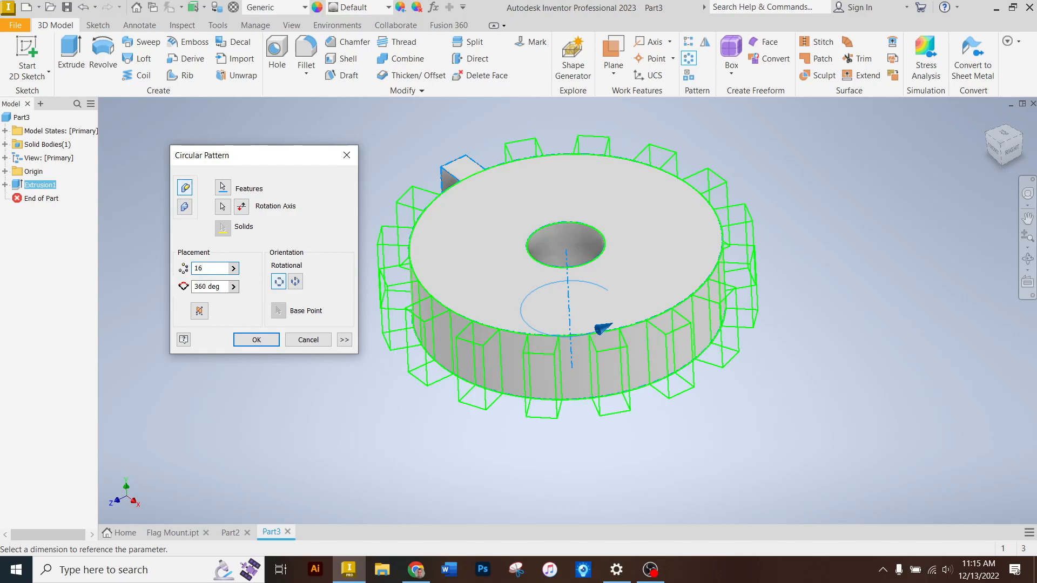
{"action": "left_click", "coordinate": [259, 339]}
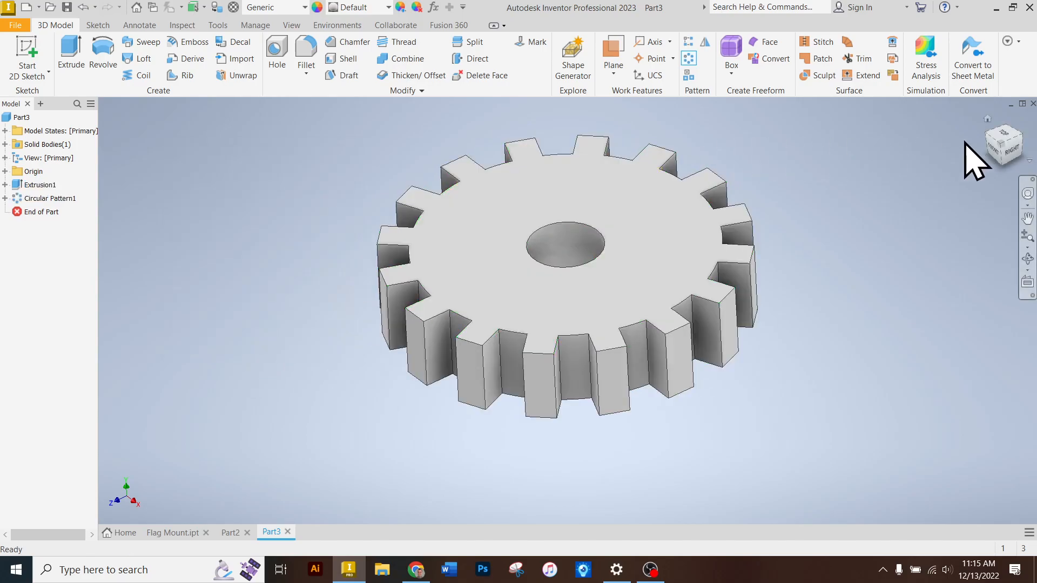
Check the hole dimensions in the gear drawing, and sketch a 0.125 in diameter circle on the gear's upper face, directly above the centre hole
{"action": "left_click", "coordinate": [1002, 139]}
{"action": "left_click_drag", "start_coordinate": [1001, 141], "coordinate": [1010, 121]}
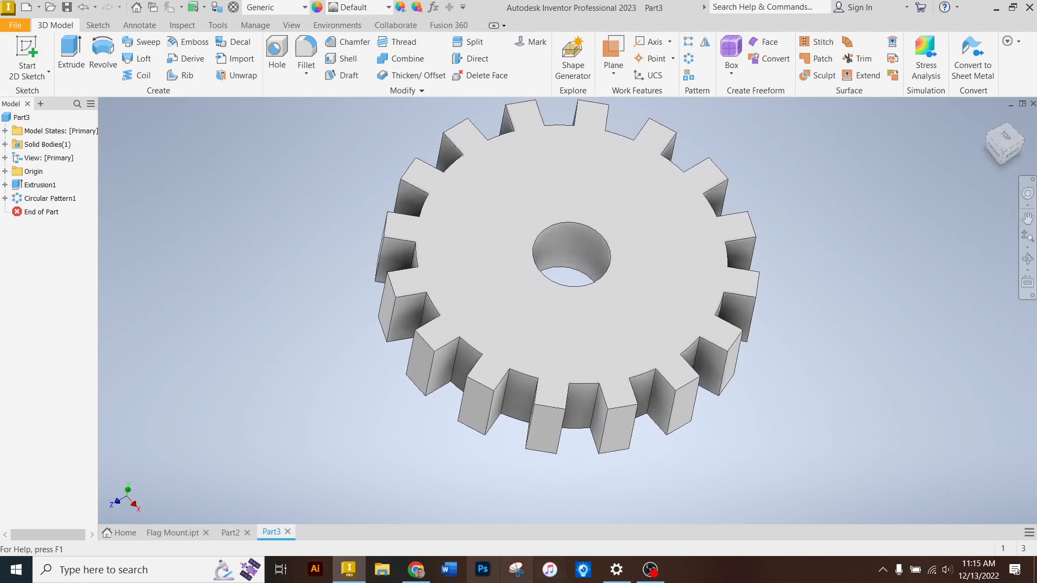
{"action": "left_click", "coordinate": [416, 570]}
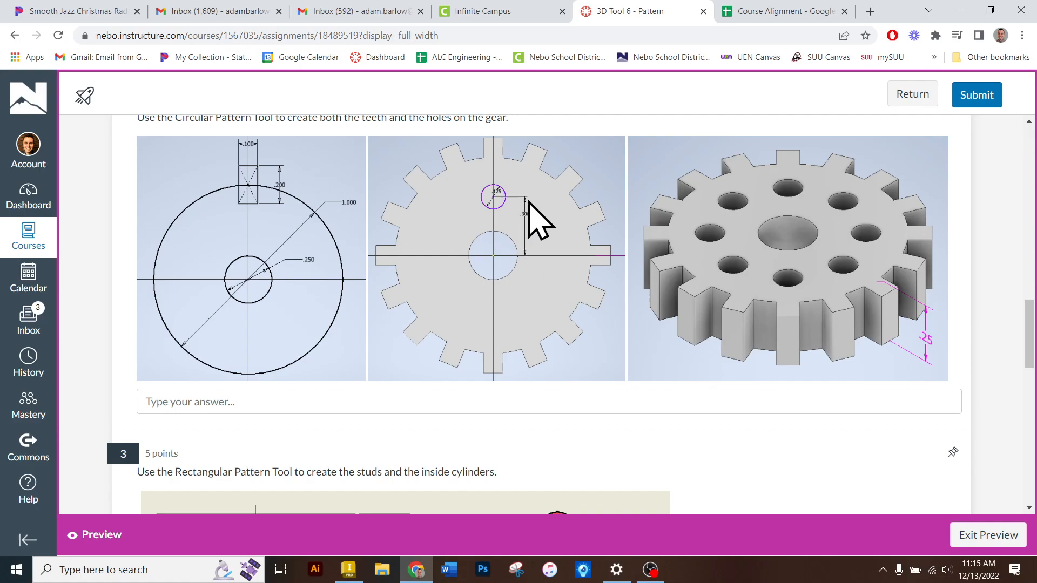
{"action": "left_click", "coordinate": [429, 576]}
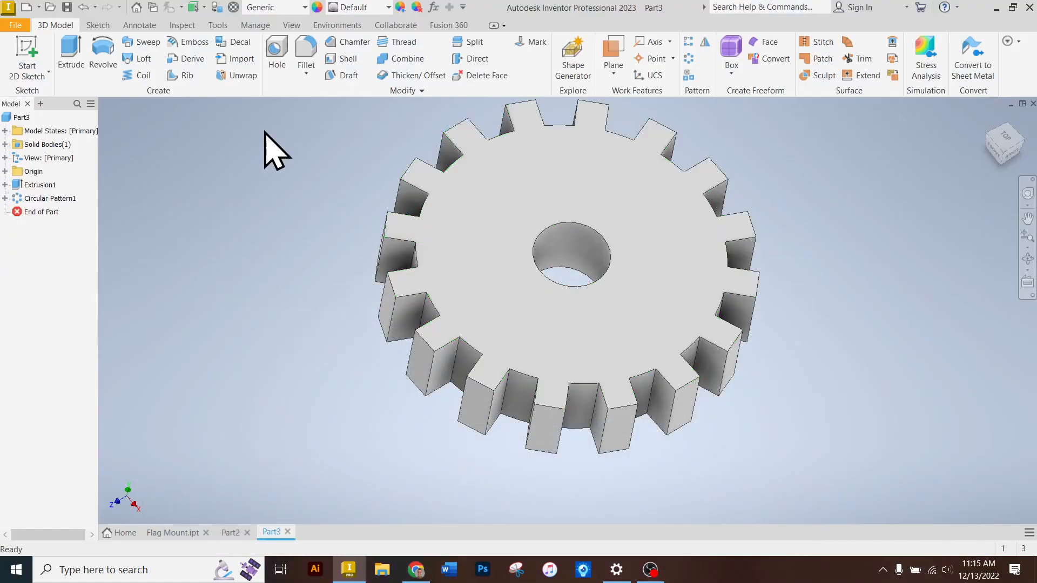
{"action": "left_click", "coordinate": [24, 51]}
{"action": "left_click", "coordinate": [601, 179]}
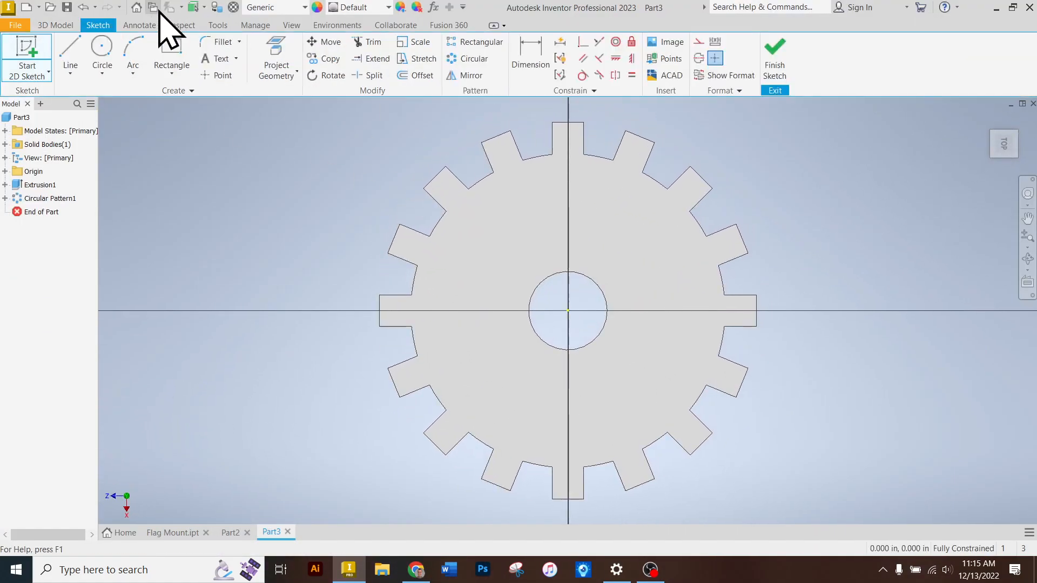
{"action": "left_click", "coordinate": [102, 51]}
{"action": "left_click", "coordinate": [567, 205]}
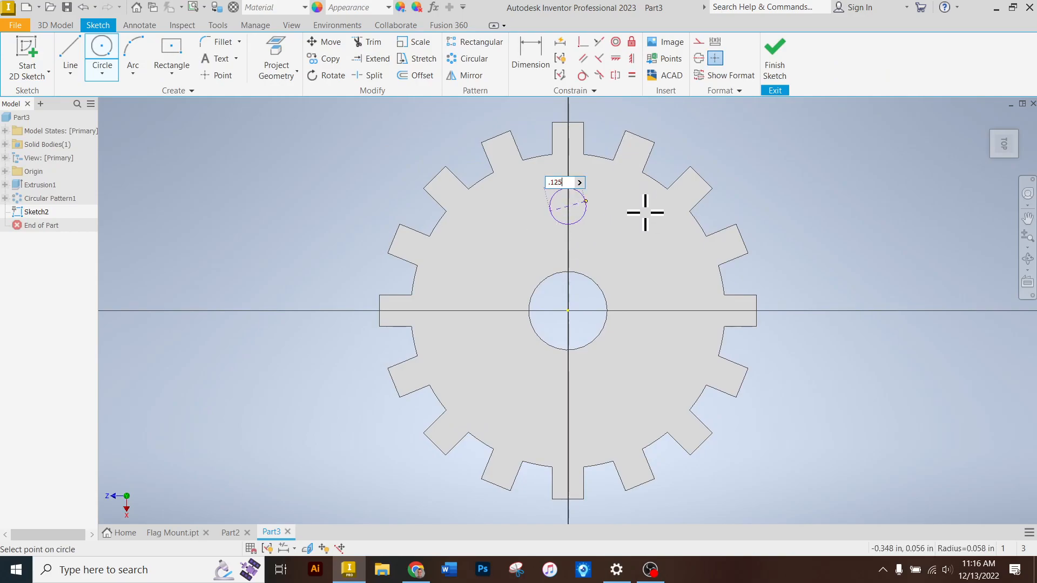
{"action": "key", "text": "Return"}
Dimension the small circle's centre 0.3 in from the gear's centre
{"action": "left_click", "coordinate": [532, 57]}
{"action": "left_click", "coordinate": [568, 312]}
{"action": "left_click", "coordinate": [572, 216]}
{"action": "left_click", "coordinate": [629, 256]}
{"action": "type", "text": ".3"}
{"action": "key", "text": "Return"}
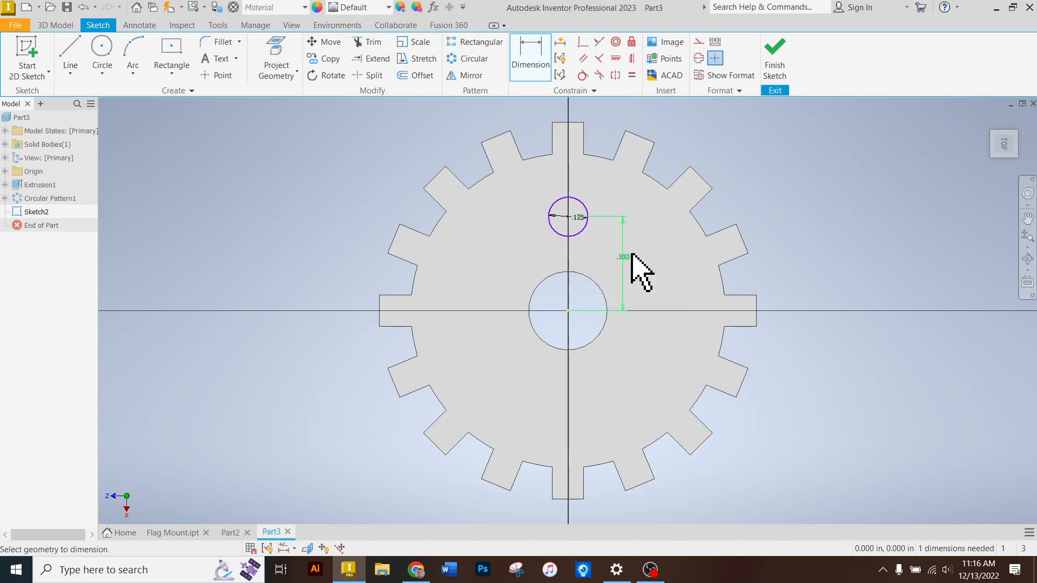
Apply a horizontal constraint between the small circle's centre and the gear's centre, and finish the sketch
{"action": "left_click", "coordinate": [615, 58]}
{"action": "left_click", "coordinate": [569, 217]}
{"action": "left_click", "coordinate": [568, 311]}
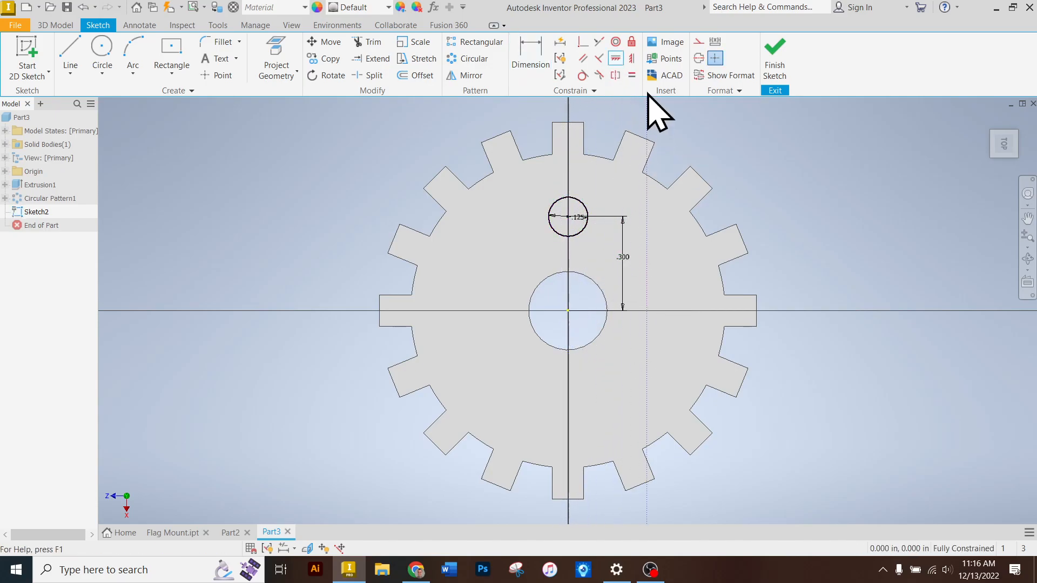
{"action": "left_click", "coordinate": [632, 58]}
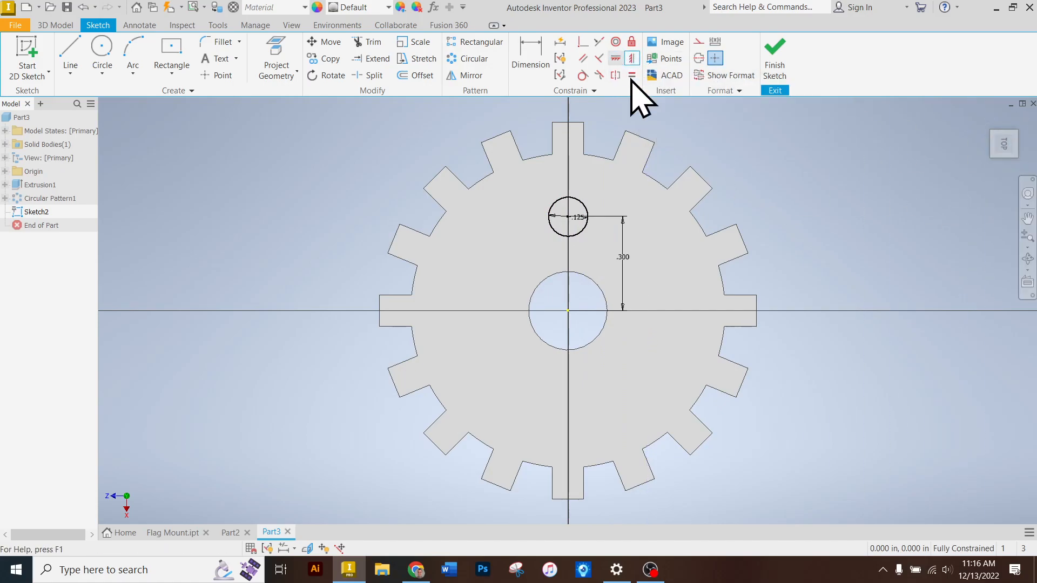
{"action": "left_click", "coordinate": [780, 54]}
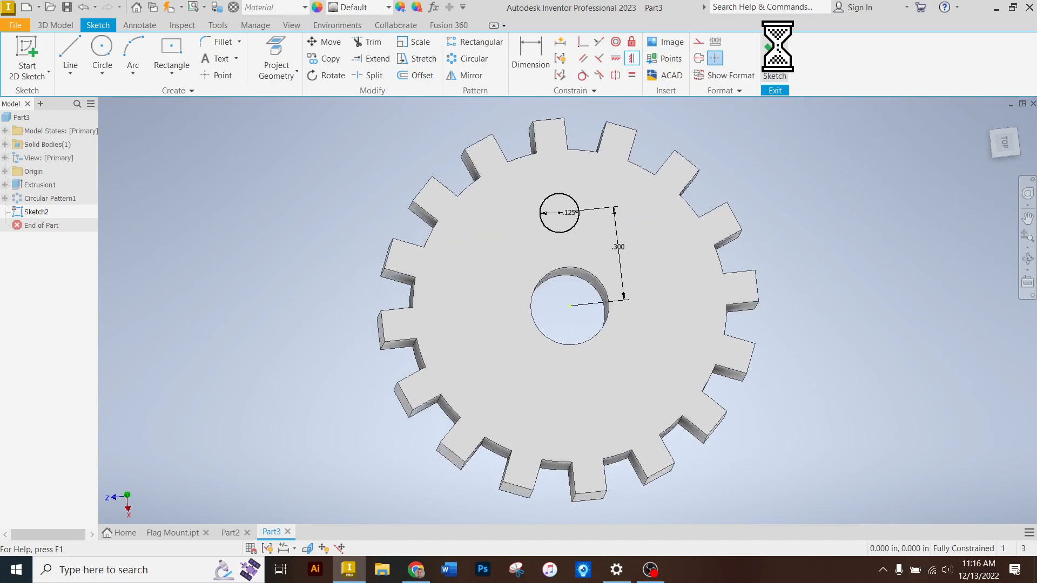
Cut the small circle through the whole gear with an extrusion set to Through All
{"action": "left_click", "coordinate": [67, 54]}
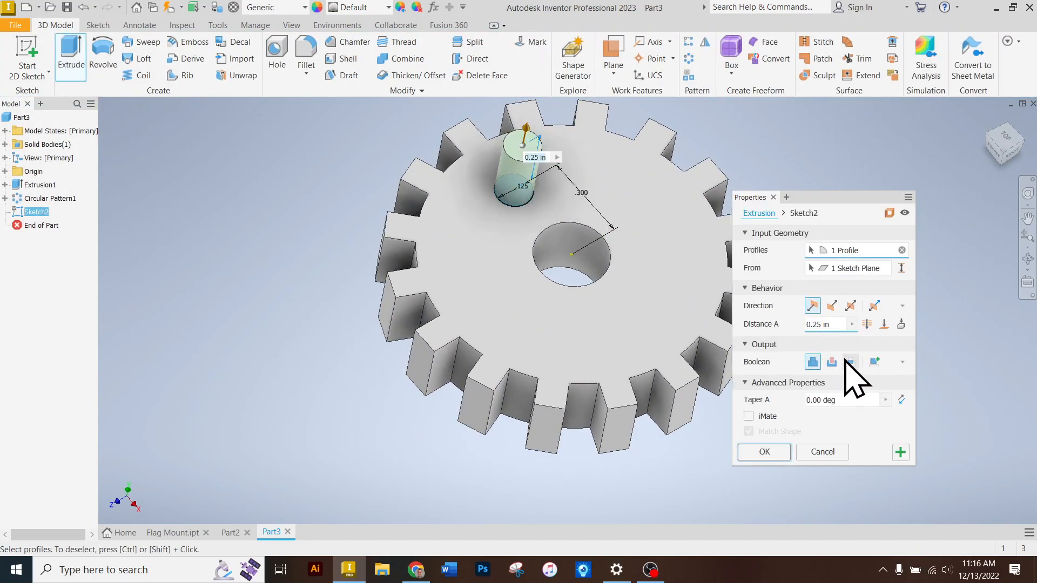
{"action": "left_click", "coordinate": [831, 362]}
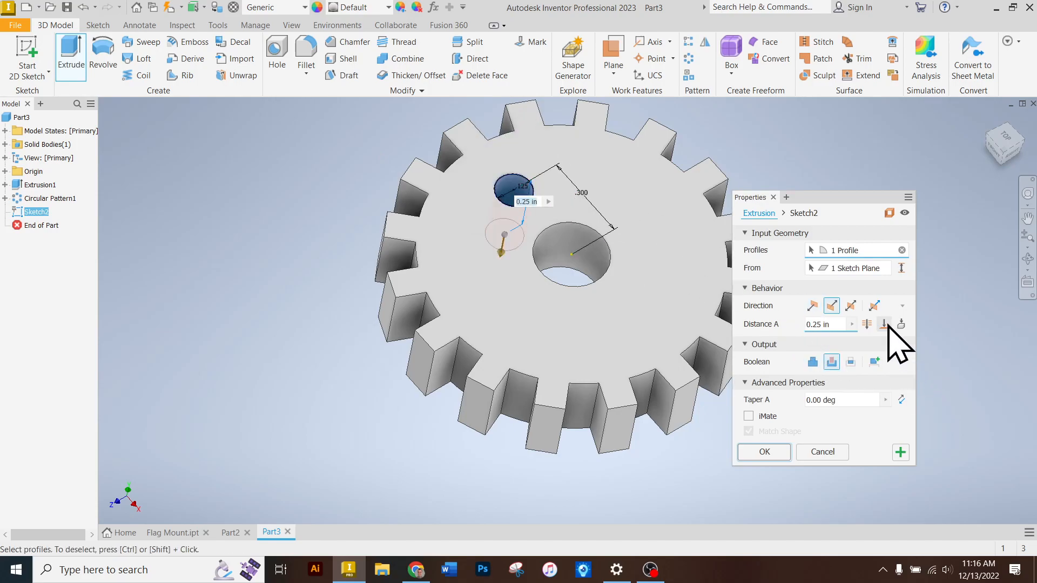
{"action": "left_click", "coordinate": [866, 324]}
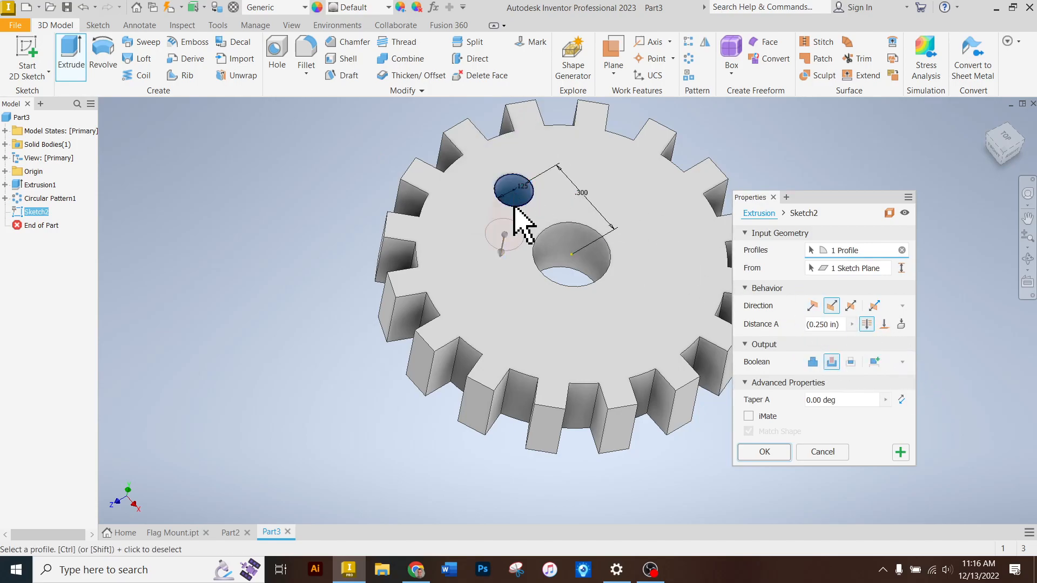
{"action": "left_click", "coordinate": [763, 452]}
Circularly pattern the small hole around the centre hole's axis with 8 occurrences over 360 degrees, and show the gear in the home view
{"action": "left_click", "coordinate": [1007, 143]}
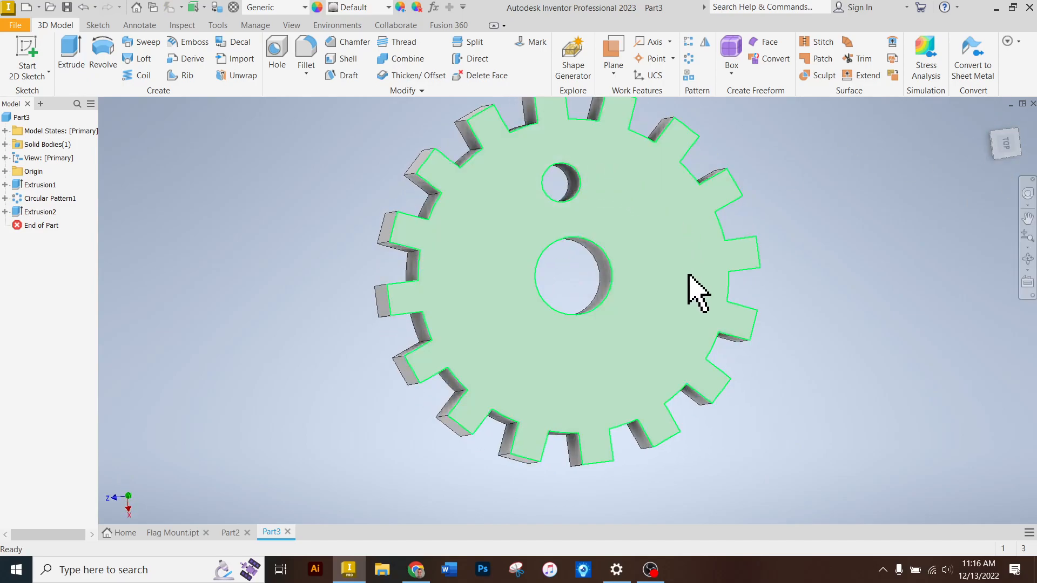
{"action": "left_click", "coordinate": [689, 59]}
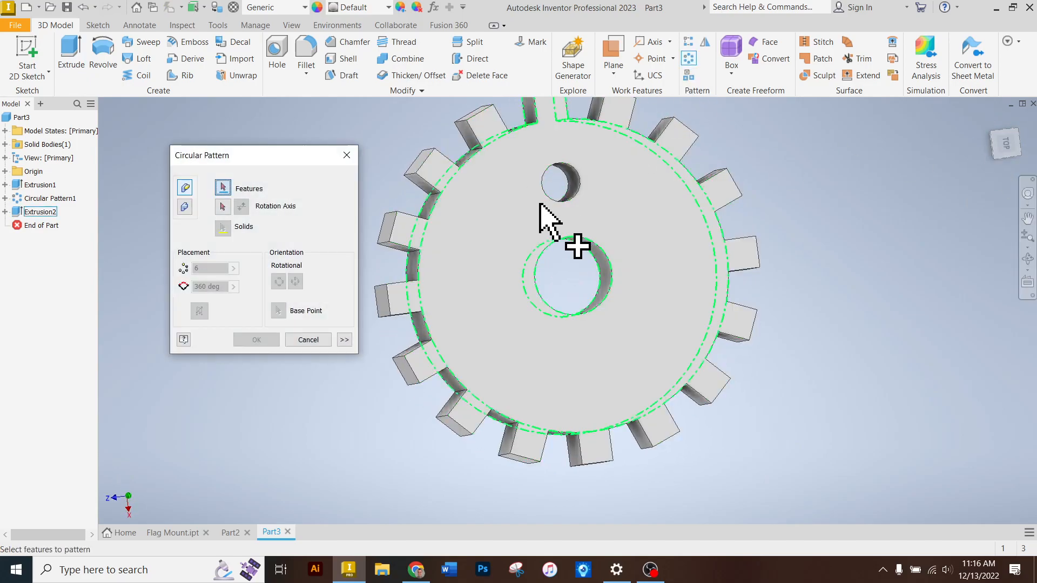
{"action": "left_click", "coordinate": [571, 181]}
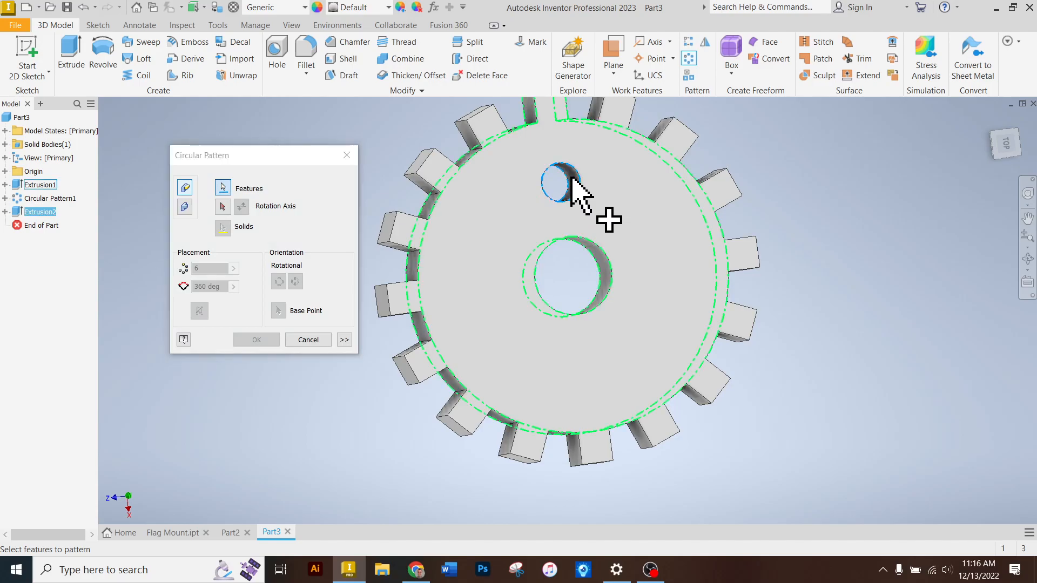
{"action": "left_click", "coordinate": [223, 206]}
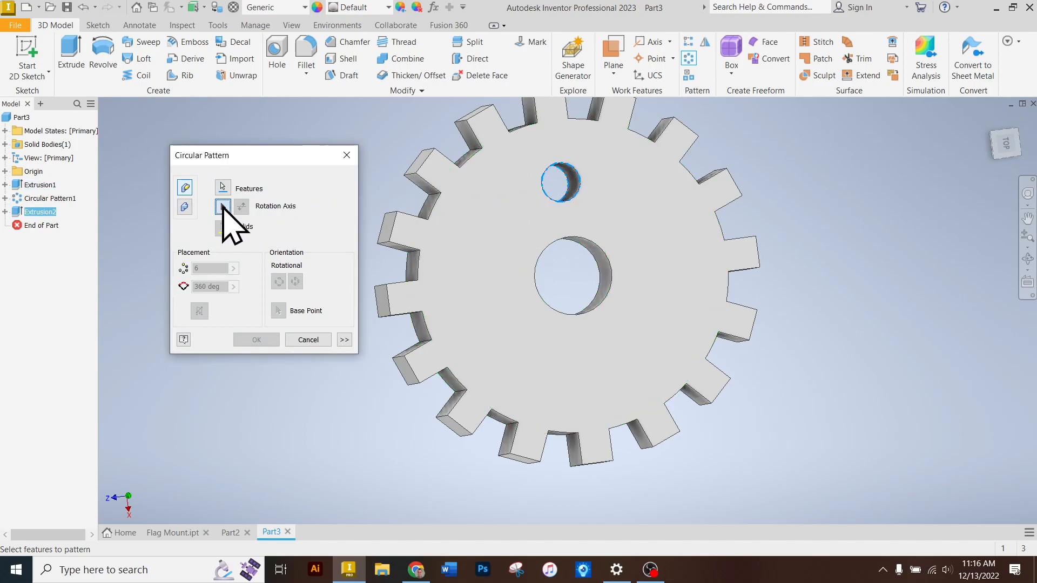
{"action": "left_click", "coordinate": [613, 279]}
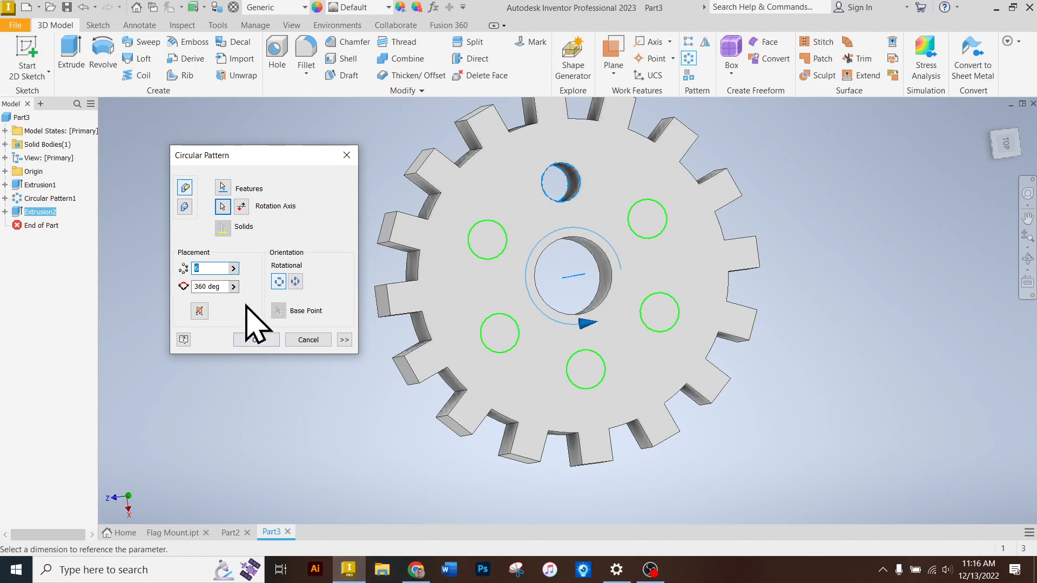
{"action": "type", "text": "8"}
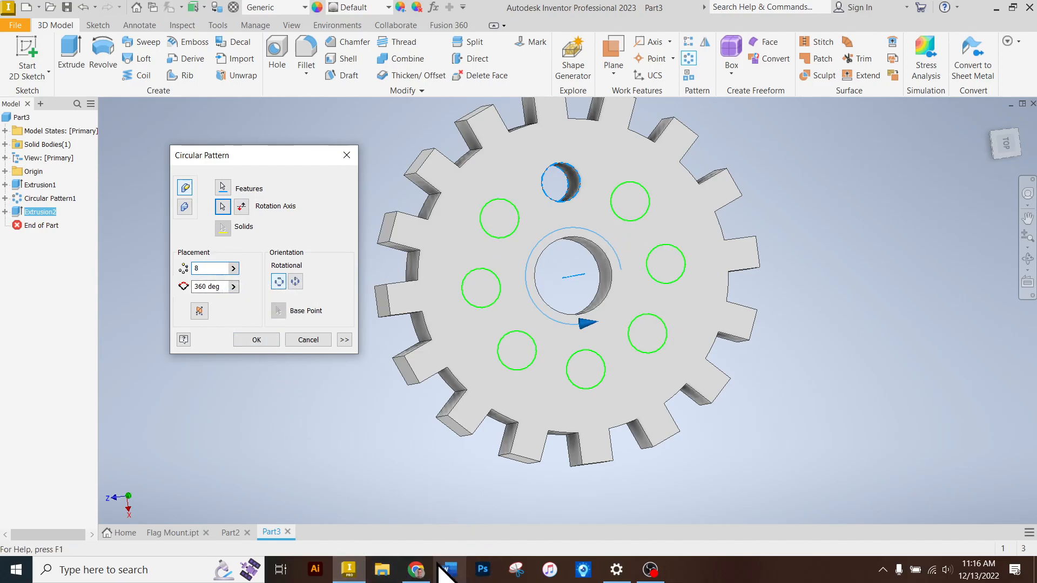
{"action": "left_click", "coordinate": [416, 573]}
{"action": "left_click", "coordinate": [417, 572]}
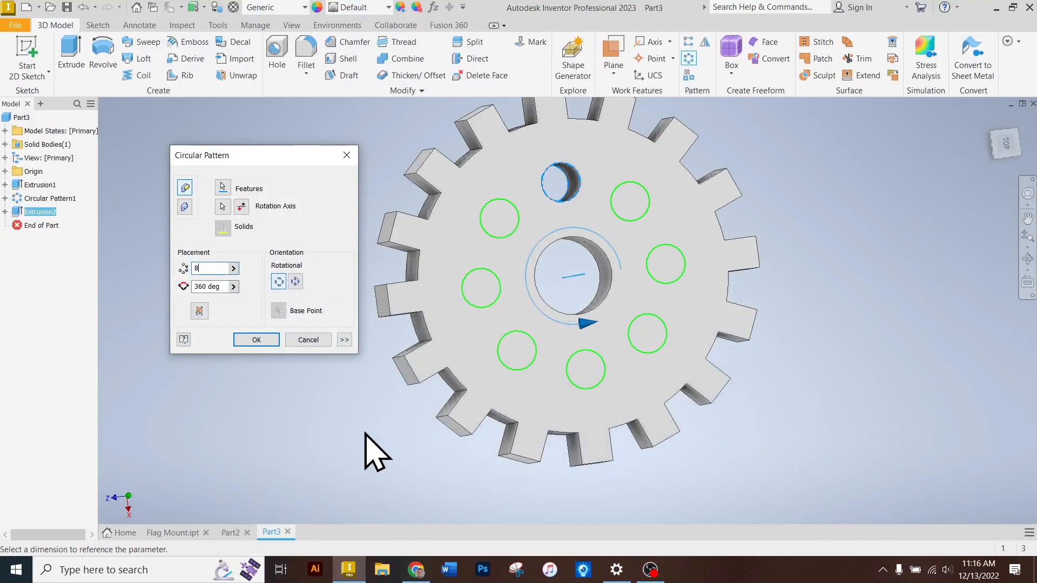
{"action": "left_click", "coordinate": [256, 340]}
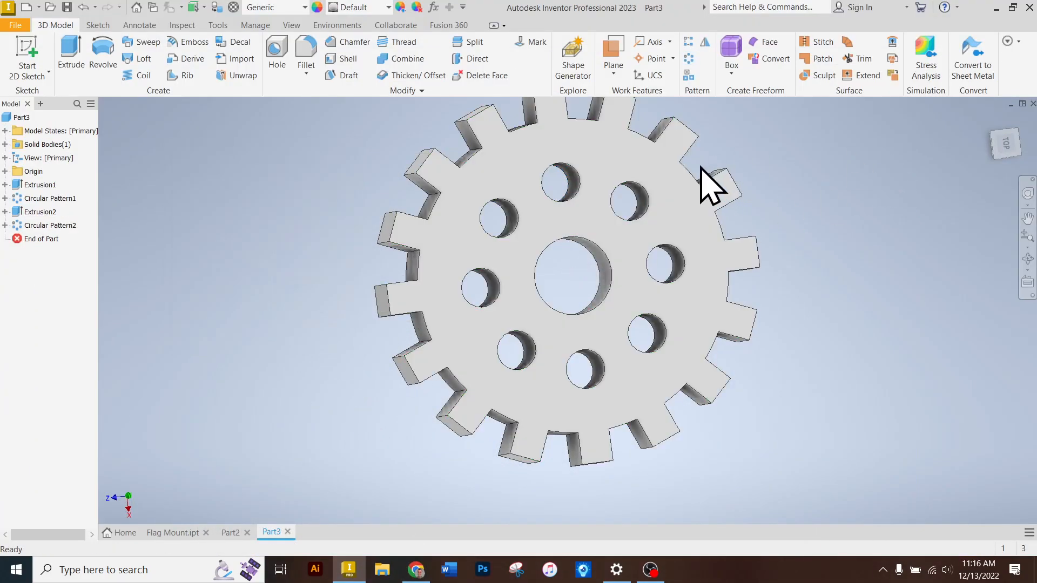
{"action": "left_click", "coordinate": [988, 118]}
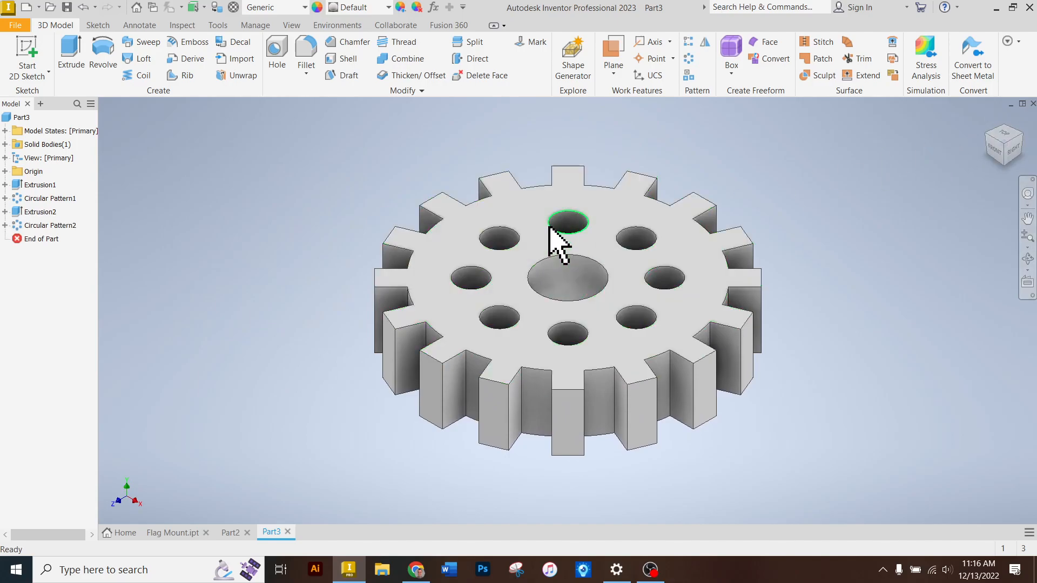
Check the gear's volume in the part's physical iProperties
{"action": "right_click", "coordinate": [29, 118]}
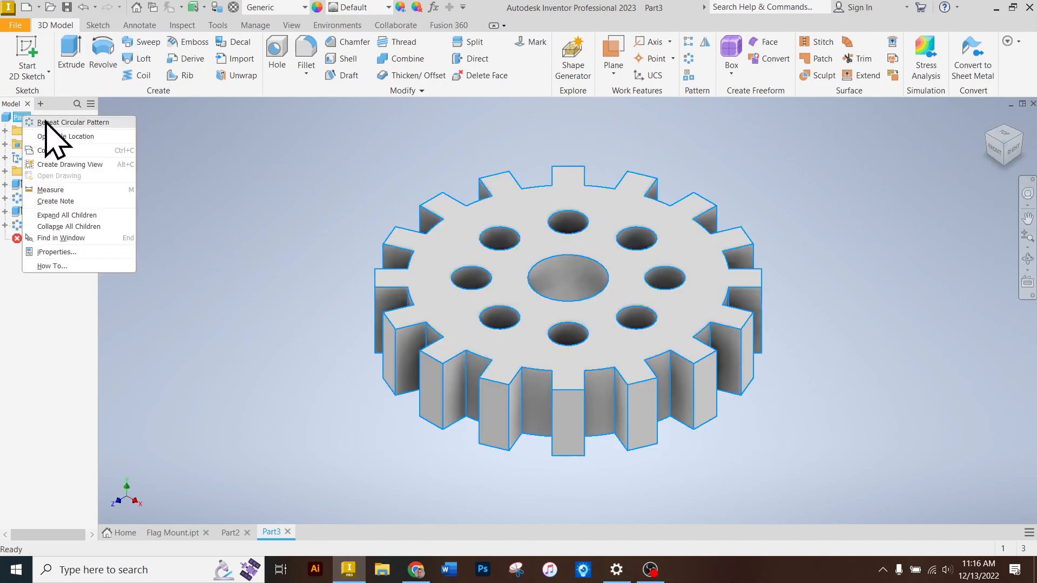
{"action": "left_click", "coordinate": [61, 254]}
{"action": "left_click", "coordinate": [246, 119]}
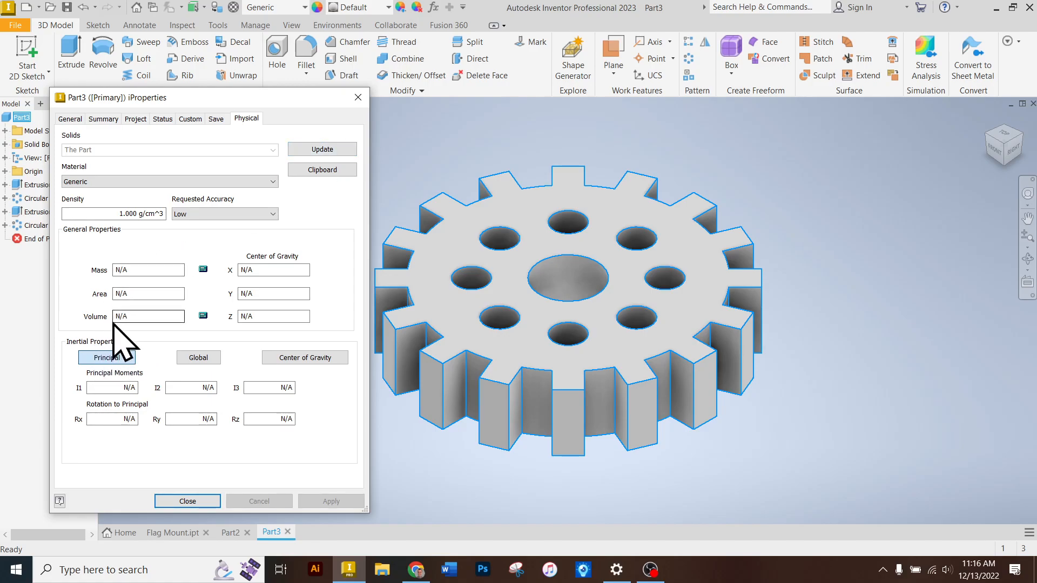
{"action": "left_click", "coordinate": [198, 502]}
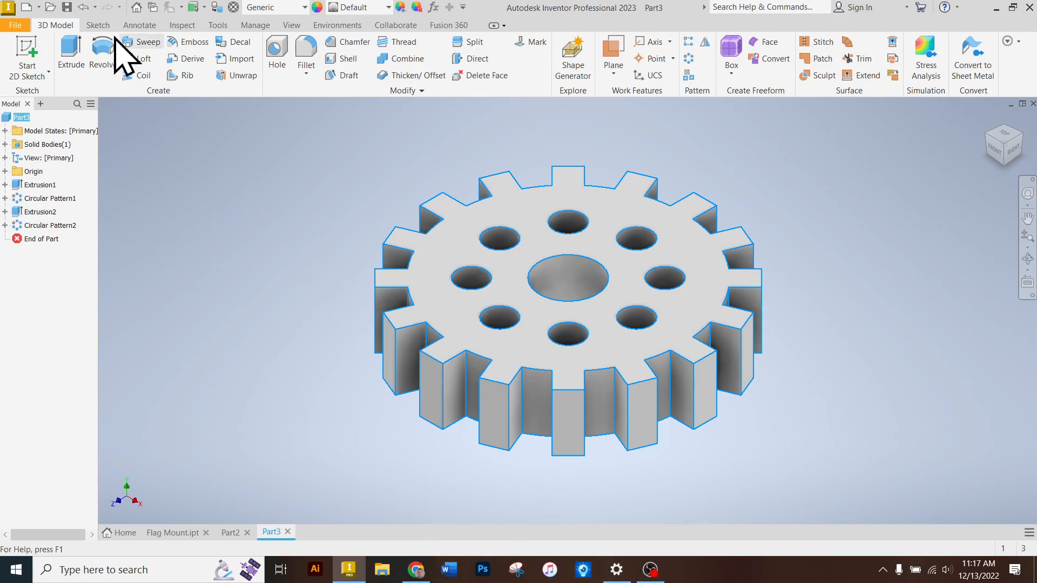
Create a new part from the Standard.ipt template and consult the brick drawing in the Chrome assignment page
{"action": "left_click", "coordinate": [16, 25]}
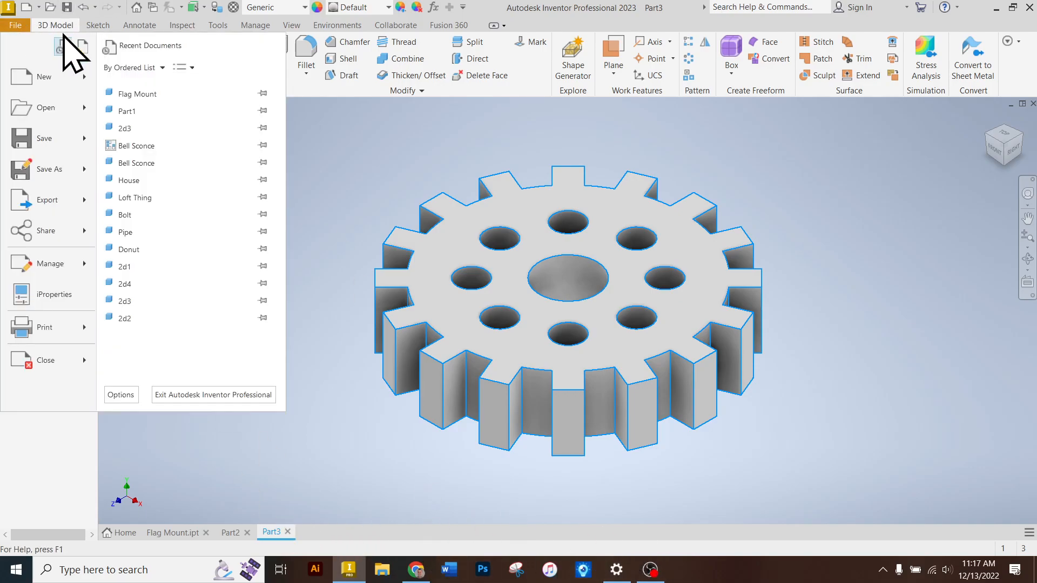
{"action": "left_click", "coordinate": [59, 81]}
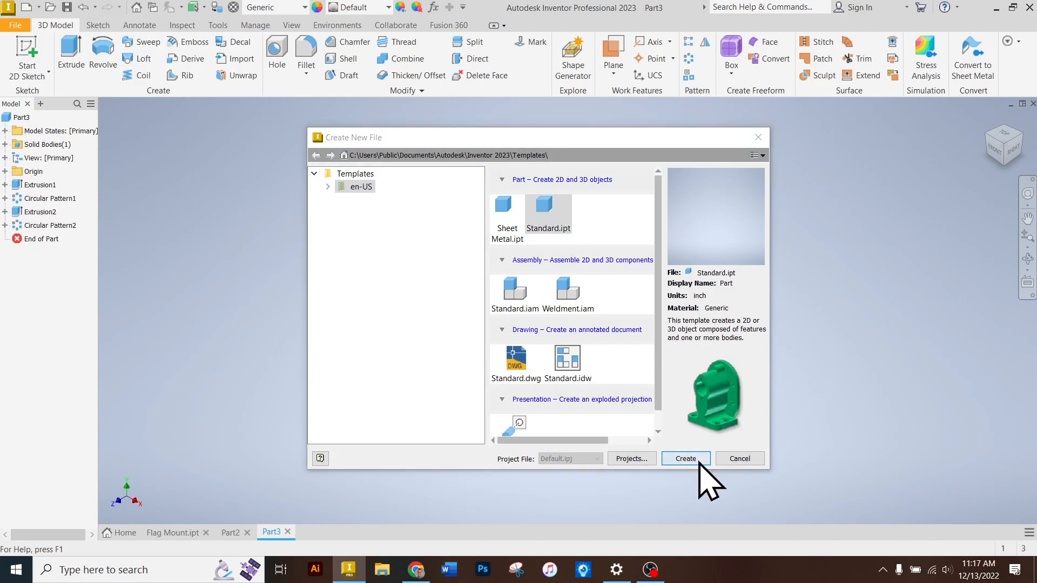
{"action": "left_click", "coordinate": [695, 459]}
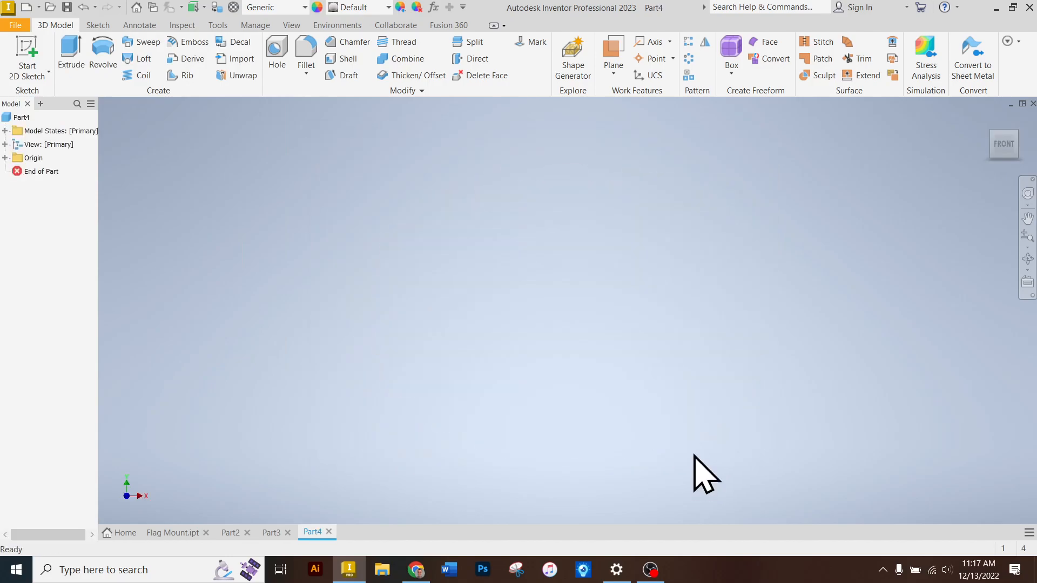
{"action": "left_click", "coordinate": [416, 575]}
{"action": "scroll", "coordinate": [455, 358], "scroll_direction": "down", "scroll_amount": 5}
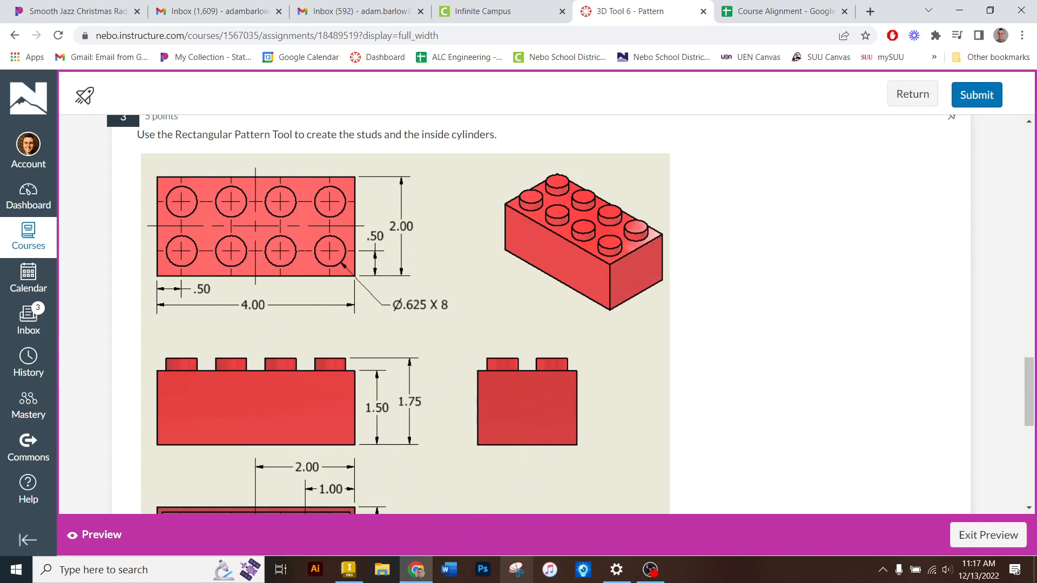
{"action": "left_click", "coordinate": [349, 570]}
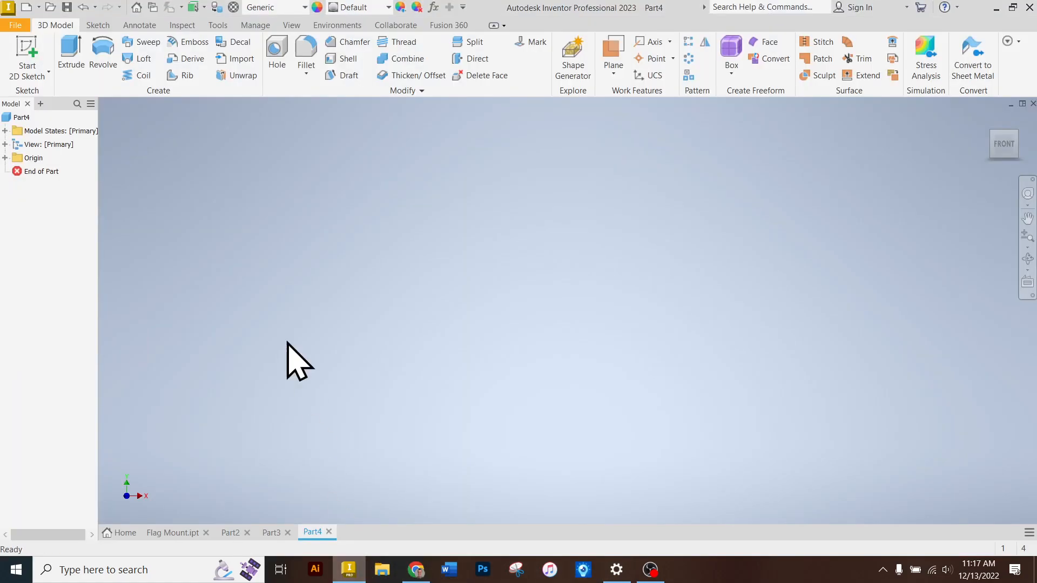
Sketch a 4 in by 2 in centre-point rectangle at the origin on the horizontal plane, and finish the sketch
{"action": "left_click", "coordinate": [24, 54]}
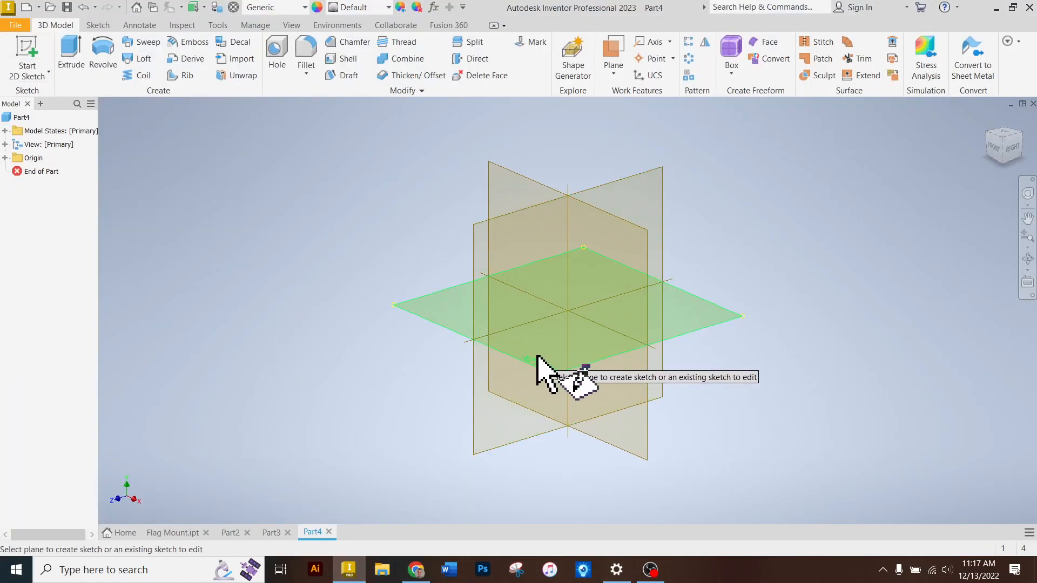
{"action": "left_click", "coordinate": [537, 358]}
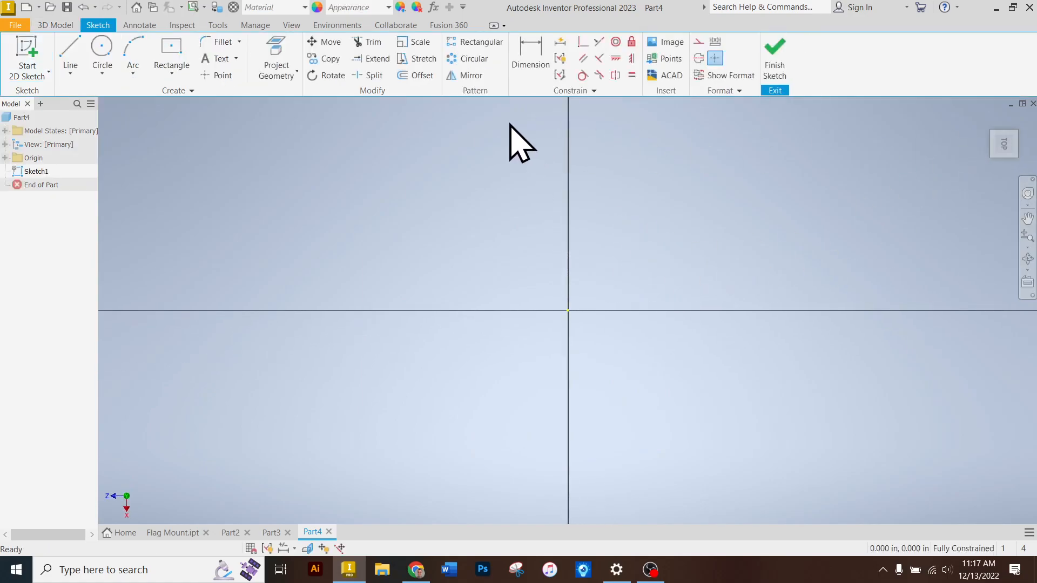
{"action": "left_click", "coordinate": [172, 52]}
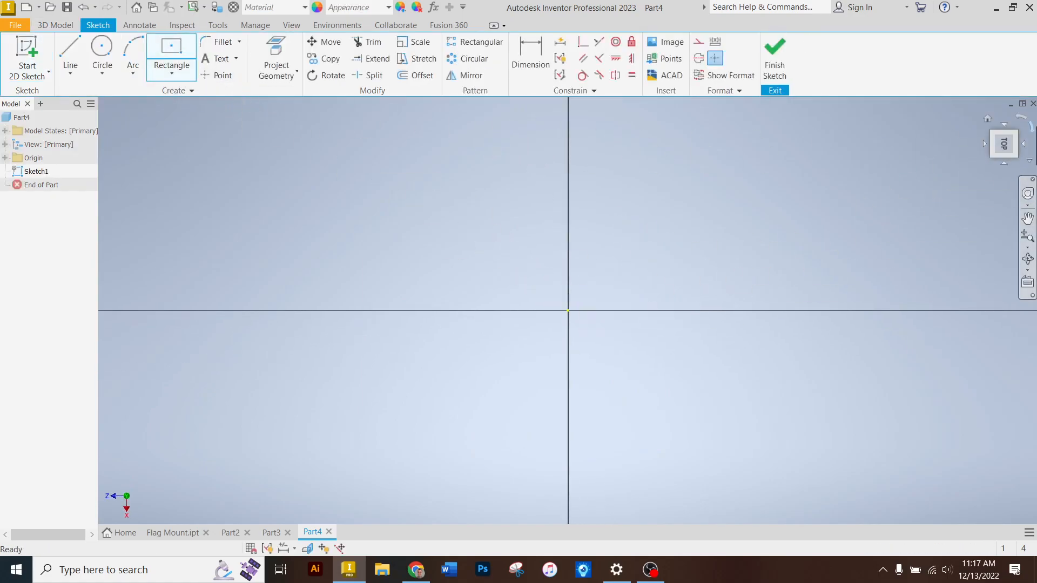
{"action": "left_click", "coordinate": [1020, 115]}
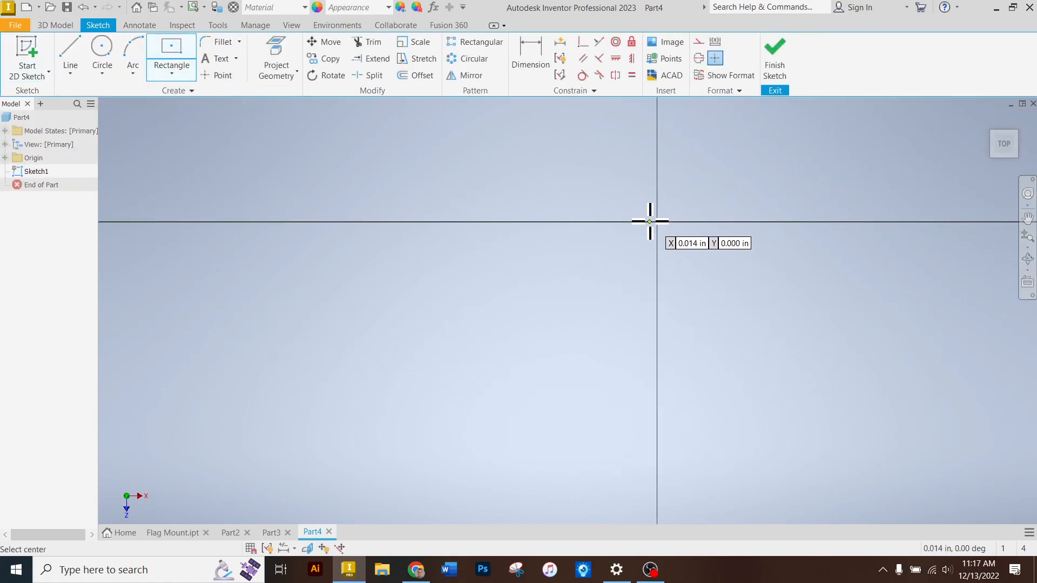
{"action": "left_click", "coordinate": [656, 222]}
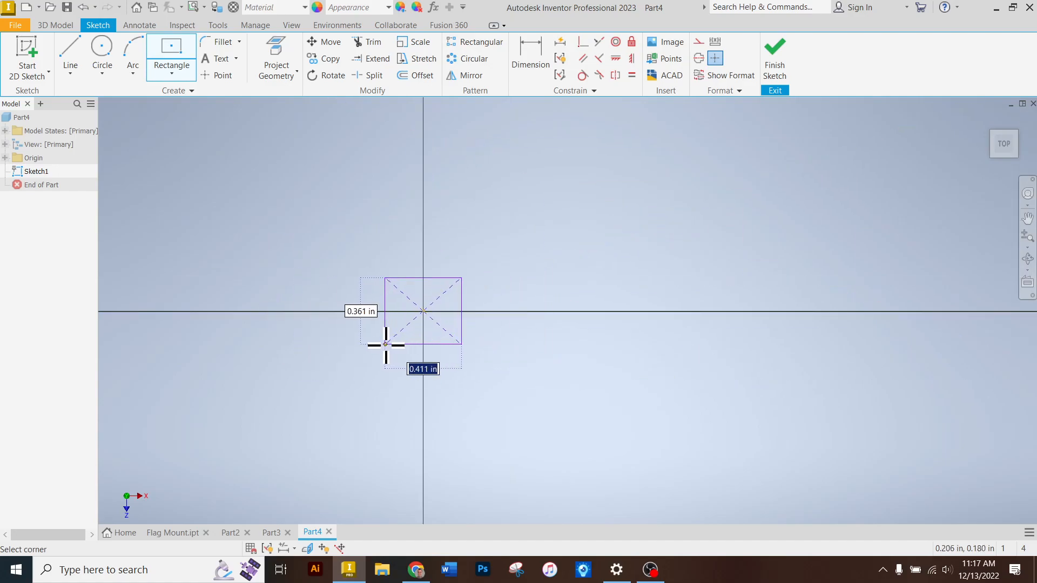
{"action": "type", "text": "4"}
{"action": "key", "text": "Tab"}
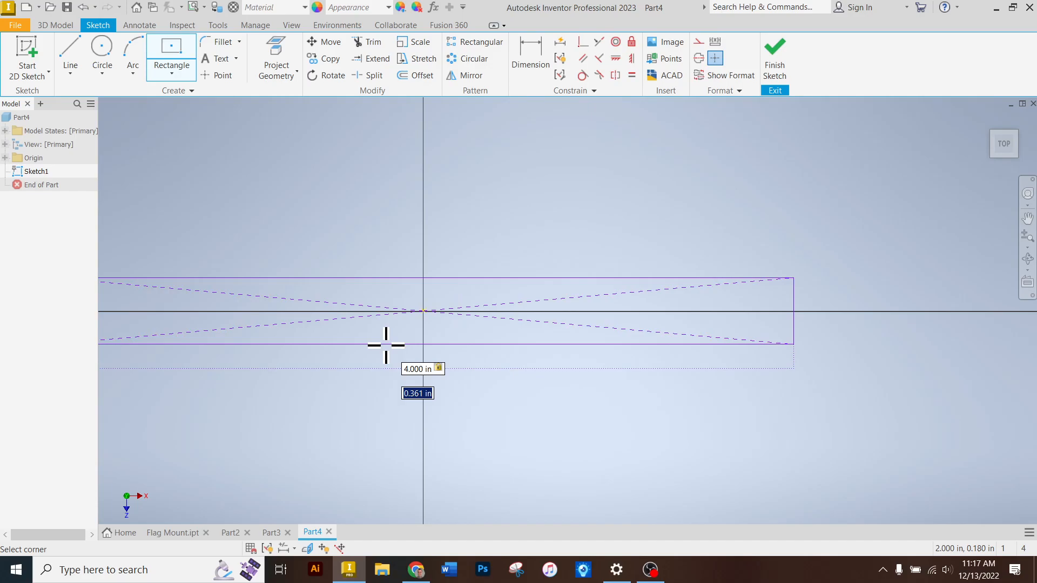
{"action": "type", "text": "2"}
{"action": "key", "text": "Return"}
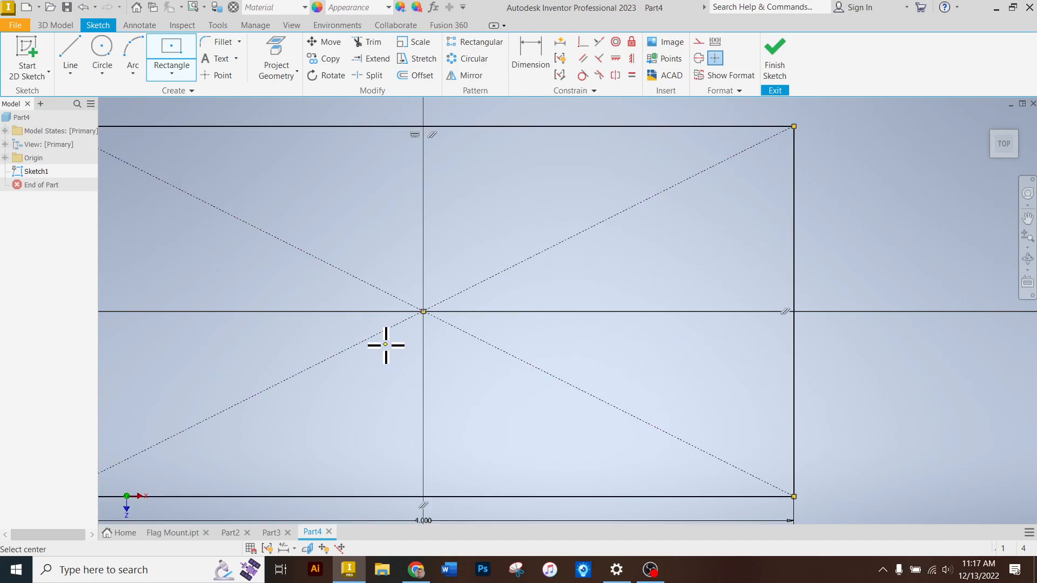
{"action": "left_click", "coordinate": [771, 42]}
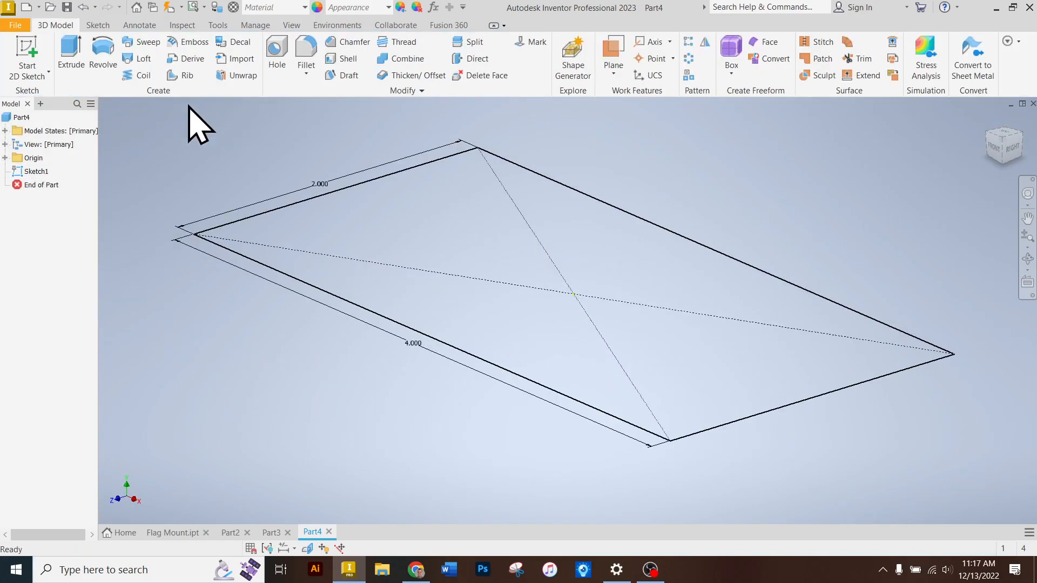
Extrude the rectangle upward 1.5 in to form the brick's body
{"action": "left_click", "coordinate": [71, 54]}
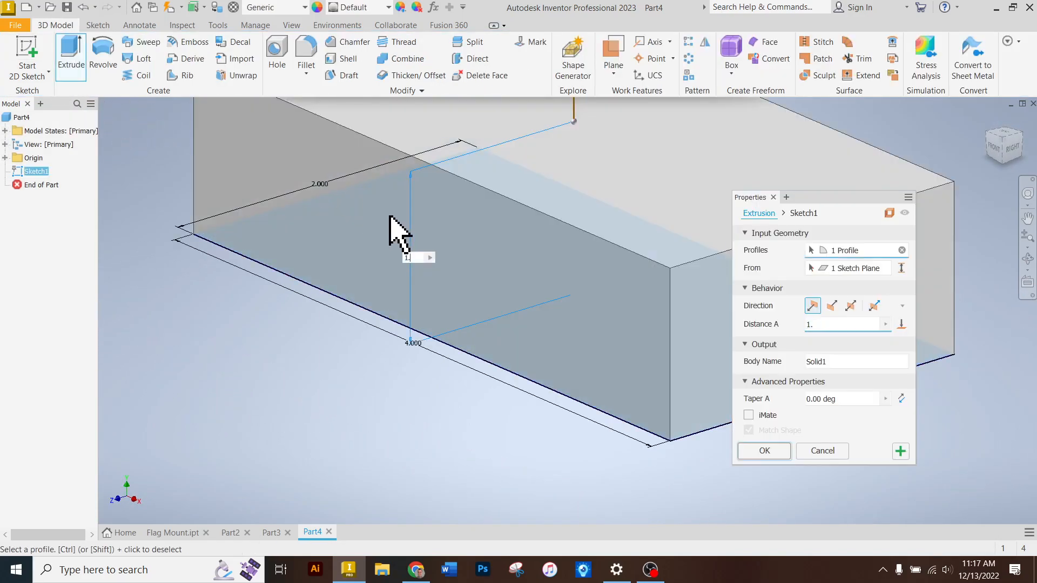
{"action": "key", "text": "Return"}
{"action": "scroll", "coordinate": [386, 307], "scroll_direction": "down", "scroll_amount": 5}
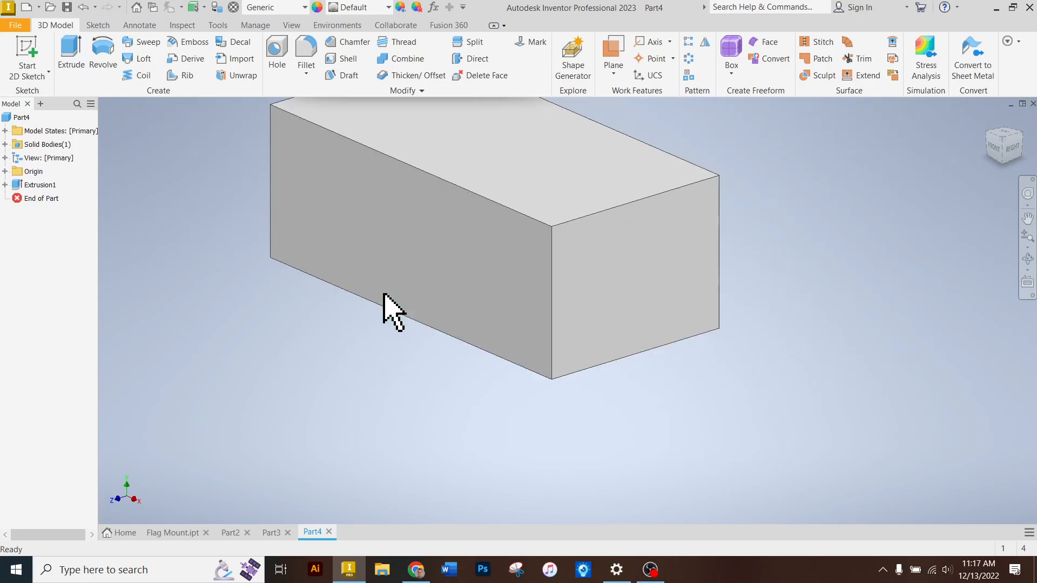
Recheck the brick drawing and sketch a 0.625 in diameter circle near the front left corner of the block's top face
{"action": "left_click", "coordinate": [415, 570]}
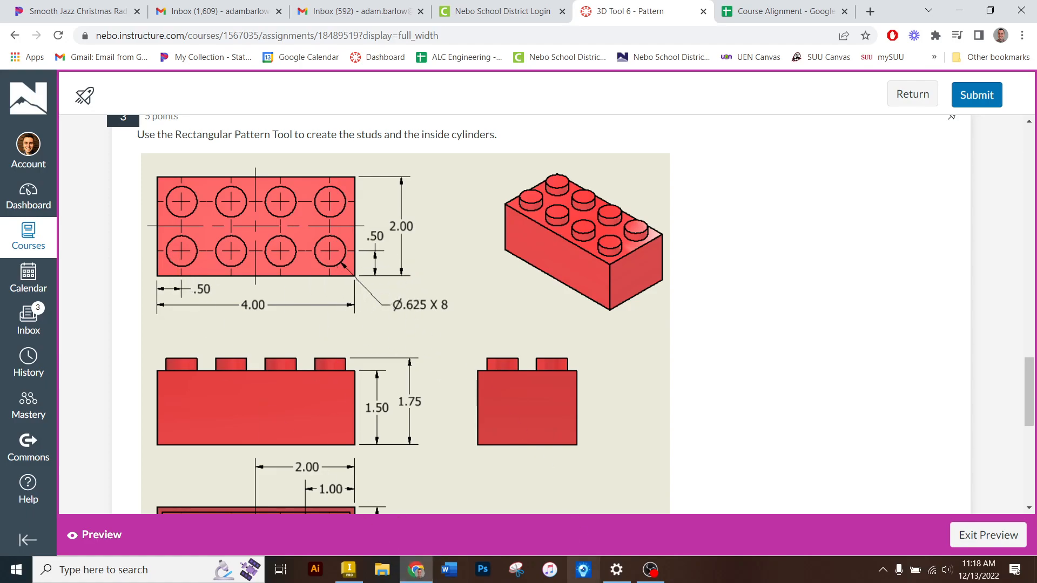
{"action": "left_click", "coordinate": [416, 569]}
{"action": "left_click", "coordinate": [27, 54]}
{"action": "left_click", "coordinate": [423, 203]}
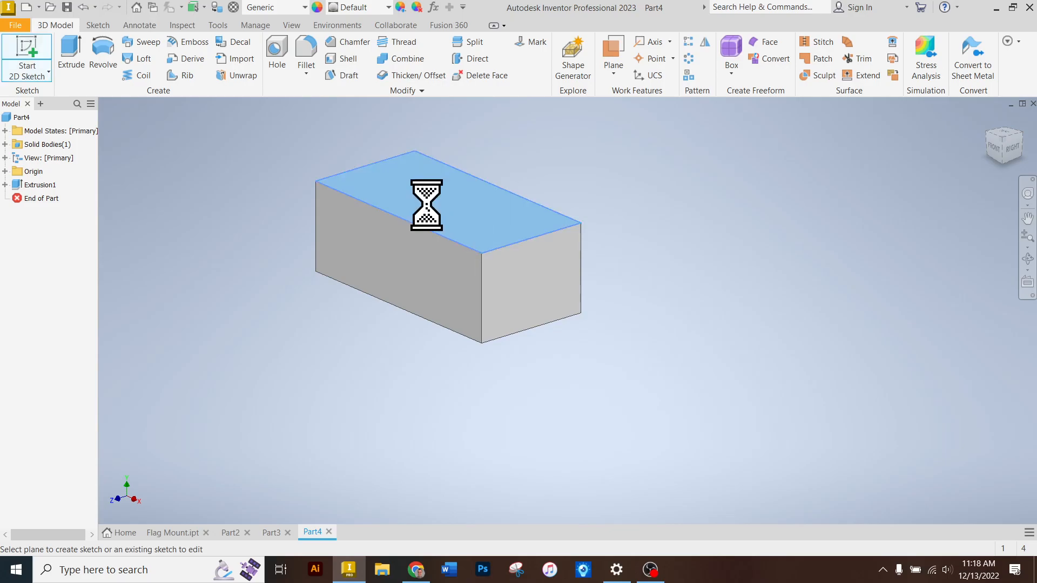
{"action": "left_click", "coordinate": [1015, 120]}
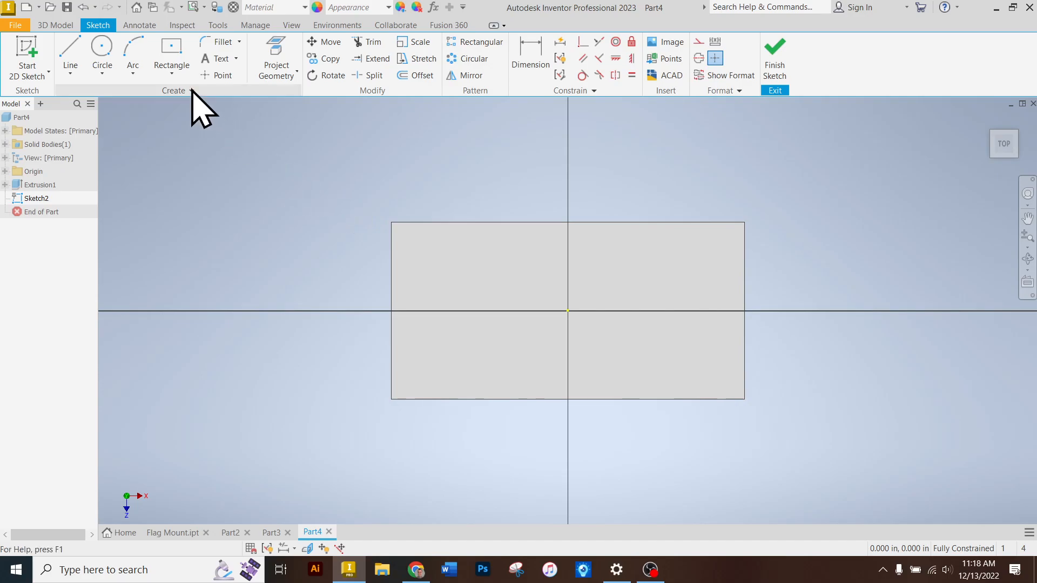
{"action": "left_click", "coordinate": [103, 49]}
{"action": "left_click", "coordinate": [416, 375]}
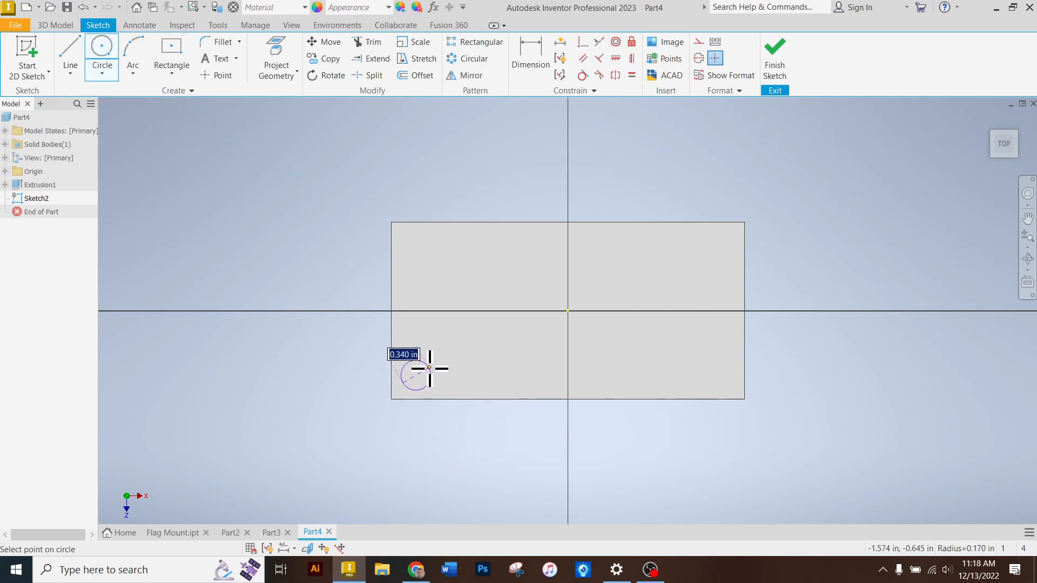
{"action": "type", "text": ".625"}
{"action": "key", "text": "Return"}
{"action": "scroll", "coordinate": [416, 405], "scroll_direction": "up", "scroll_amount": 3}
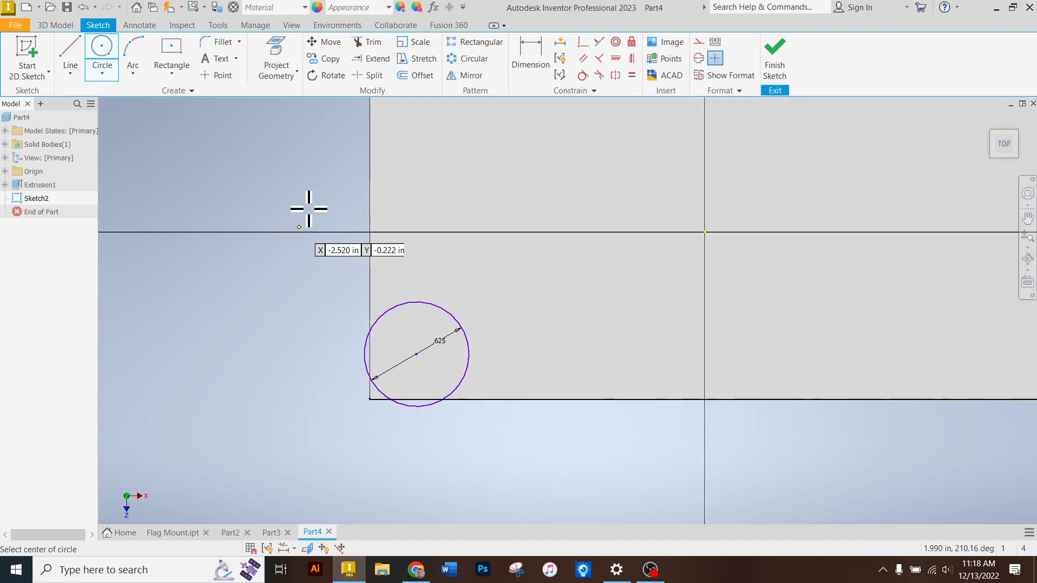
Dimension the circle's centre 0.5 in from the top face's long front edge
{"action": "left_click", "coordinate": [532, 51]}
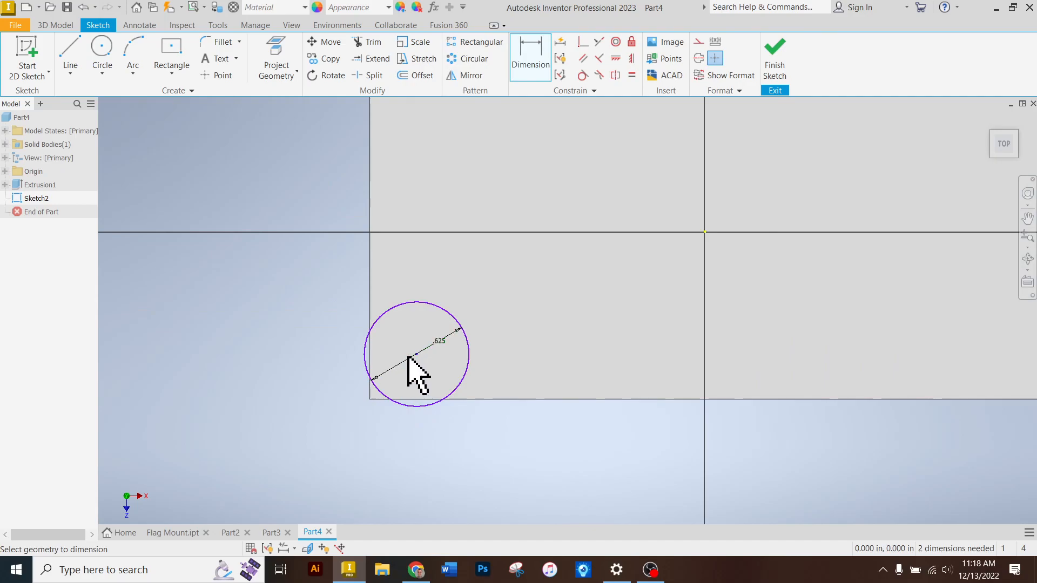
{"action": "left_click", "coordinate": [492, 400]}
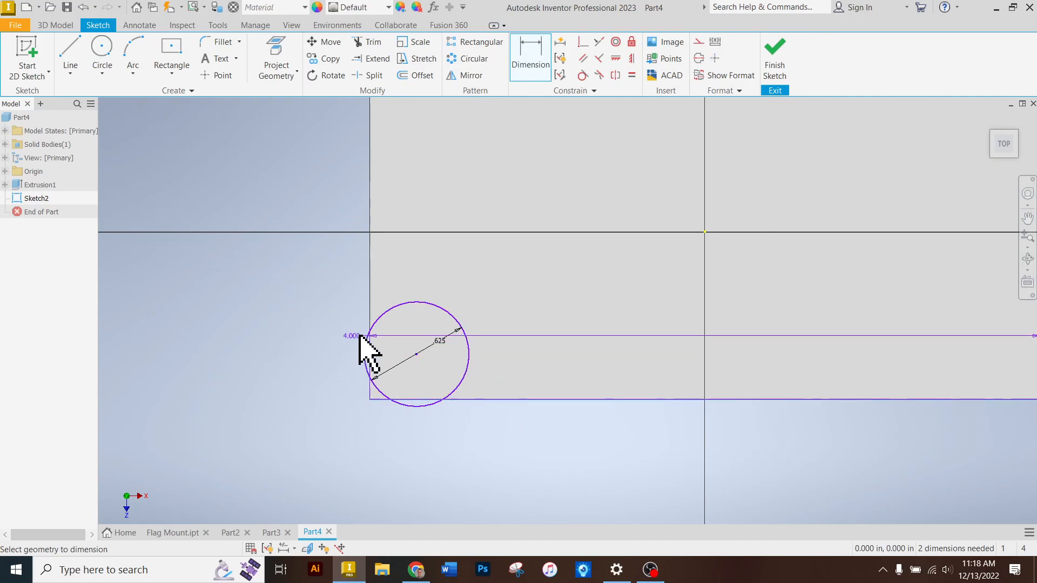
{"action": "left_click", "coordinate": [538, 54]}
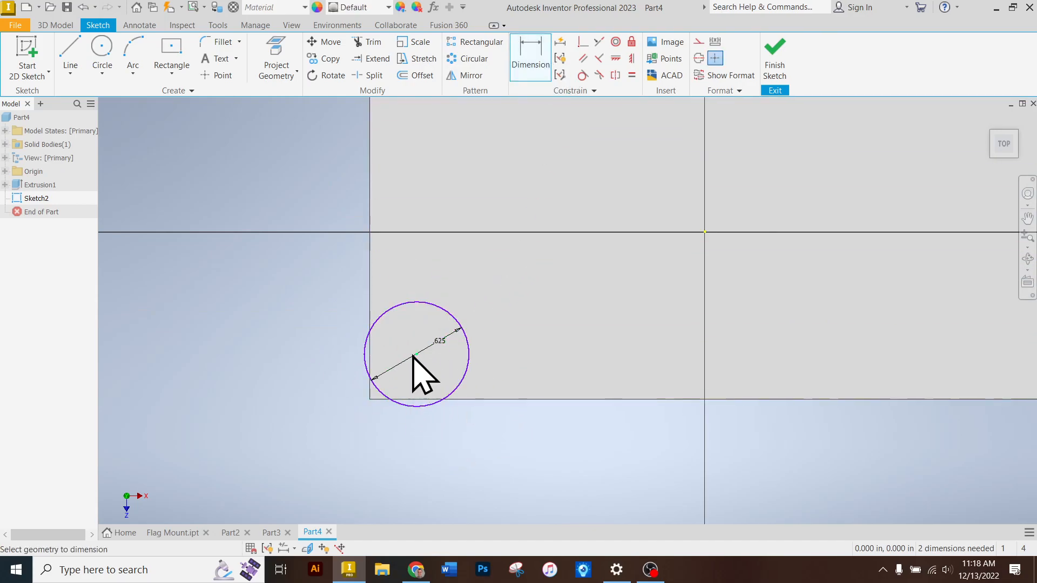
{"action": "left_click", "coordinate": [476, 400]}
{"action": "left_click", "coordinate": [416, 354]}
{"action": "left_click", "coordinate": [313, 379]}
{"action": "type", "text": ".5"}
{"action": "key", "text": "Return"}
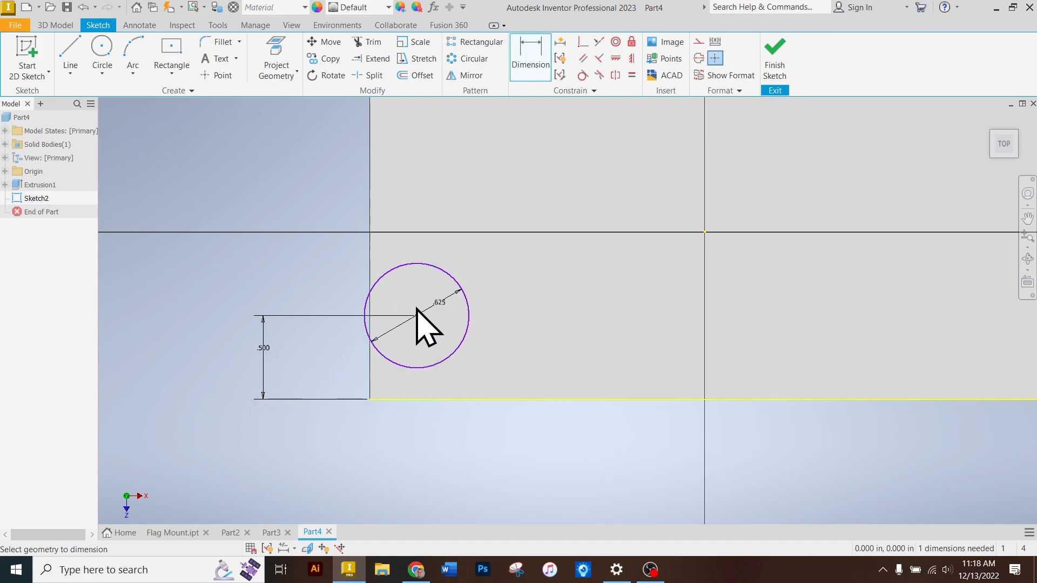
Dimension the circle's centre 0.5 in from the top face's short left edge, and finish the sketch
{"action": "left_click", "coordinate": [370, 278]}
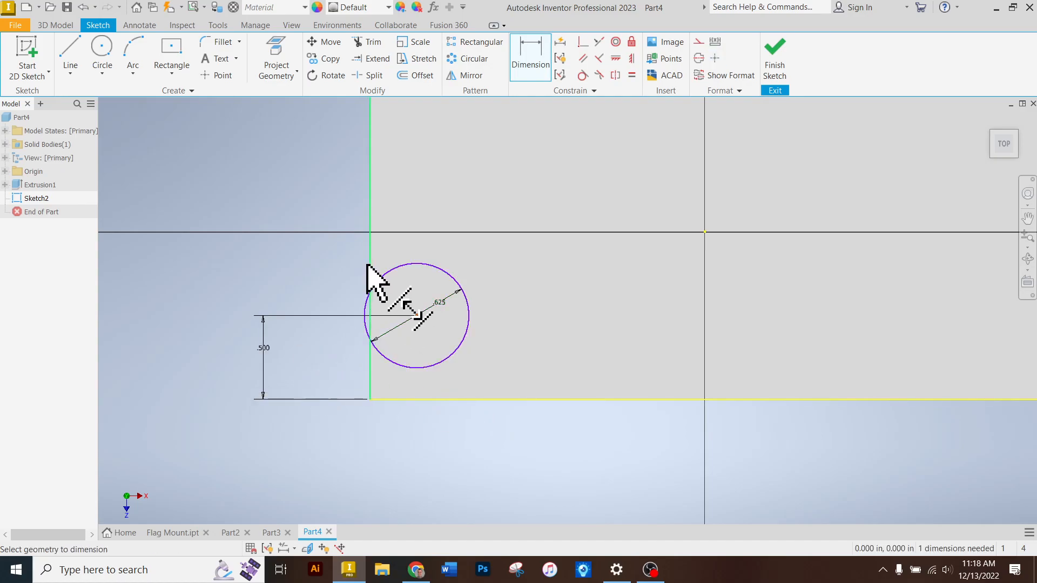
{"action": "left_click", "coordinate": [389, 466]}
{"action": "type", "text": ".5"}
{"action": "key", "text": "Return"}
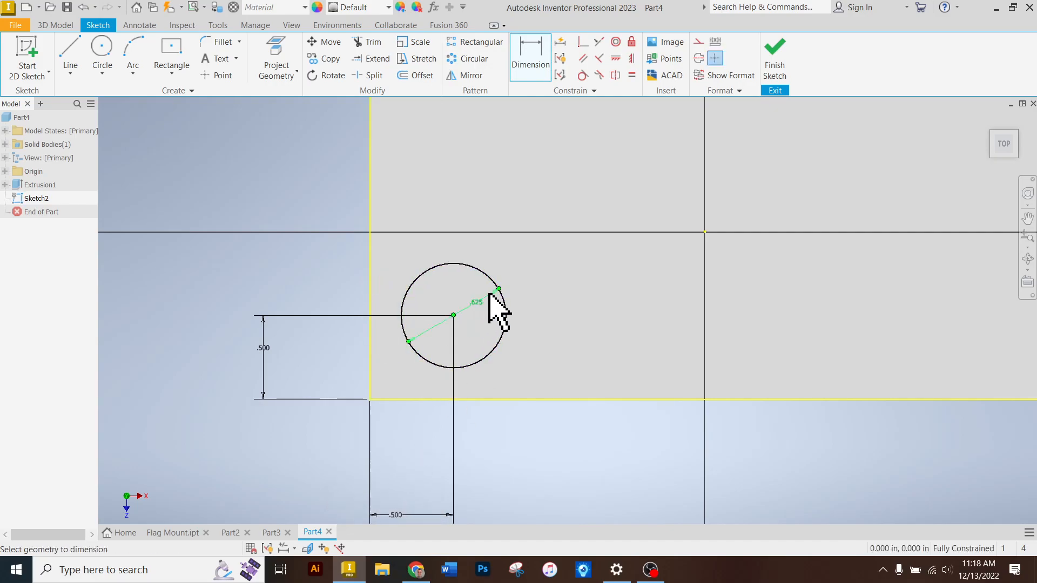
{"action": "scroll", "coordinate": [311, 384], "scroll_direction": "up", "scroll_amount": 3}
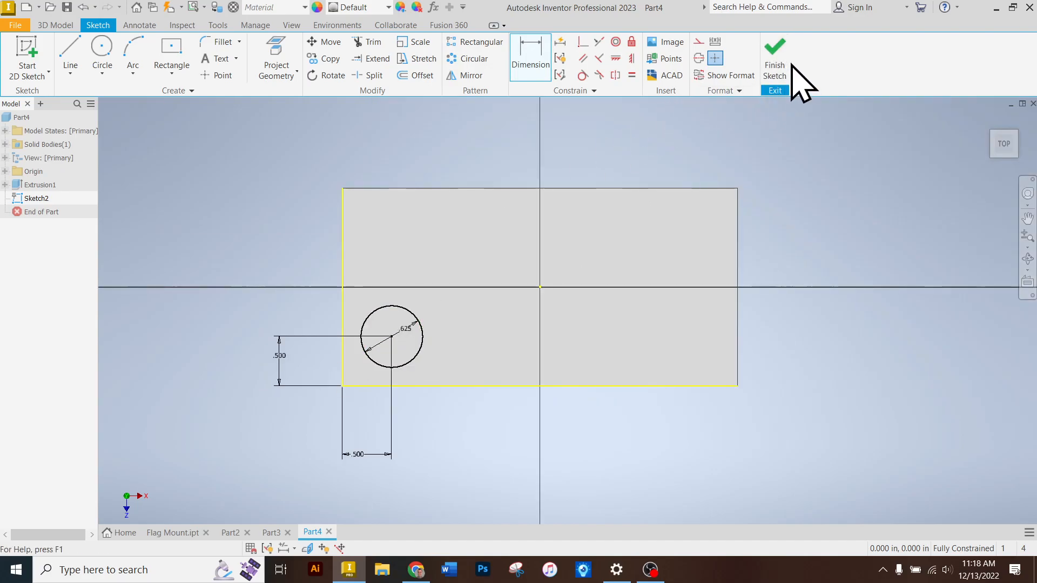
{"action": "left_click", "coordinate": [777, 54]}
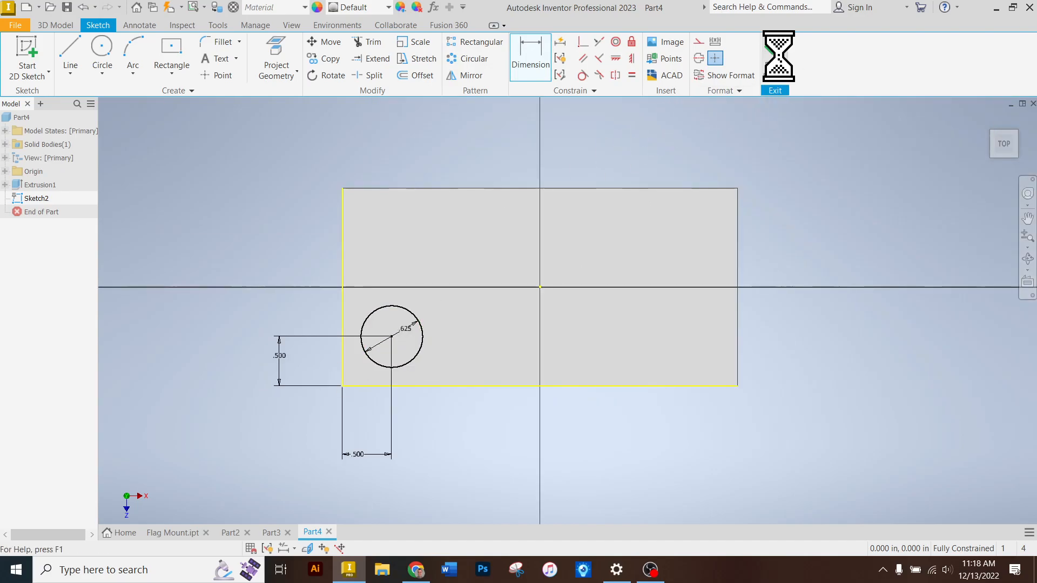
Extrude the circle 0.25 in upward as a stud joined to the block
{"action": "left_click", "coordinate": [70, 52]}
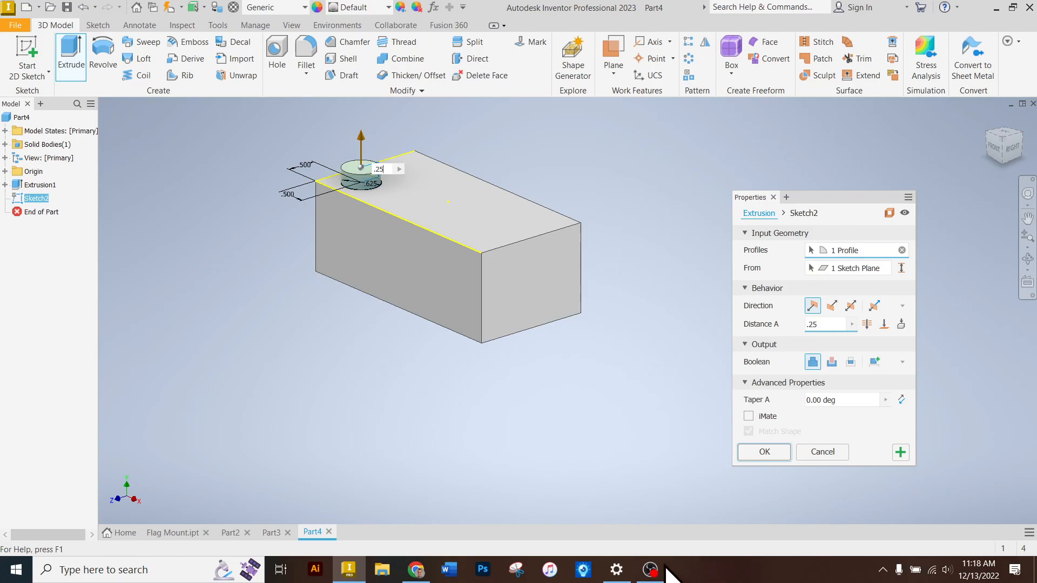
{"action": "mouse_move", "coordinate": [648, 573]}
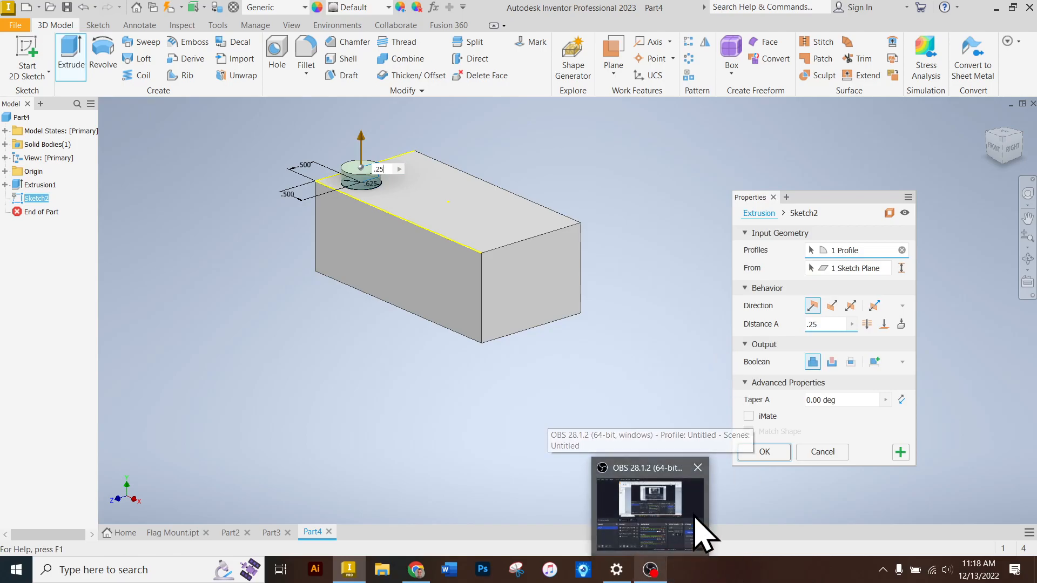
{"action": "left_click", "coordinate": [776, 452]}
{"action": "left_click", "coordinate": [650, 570]}
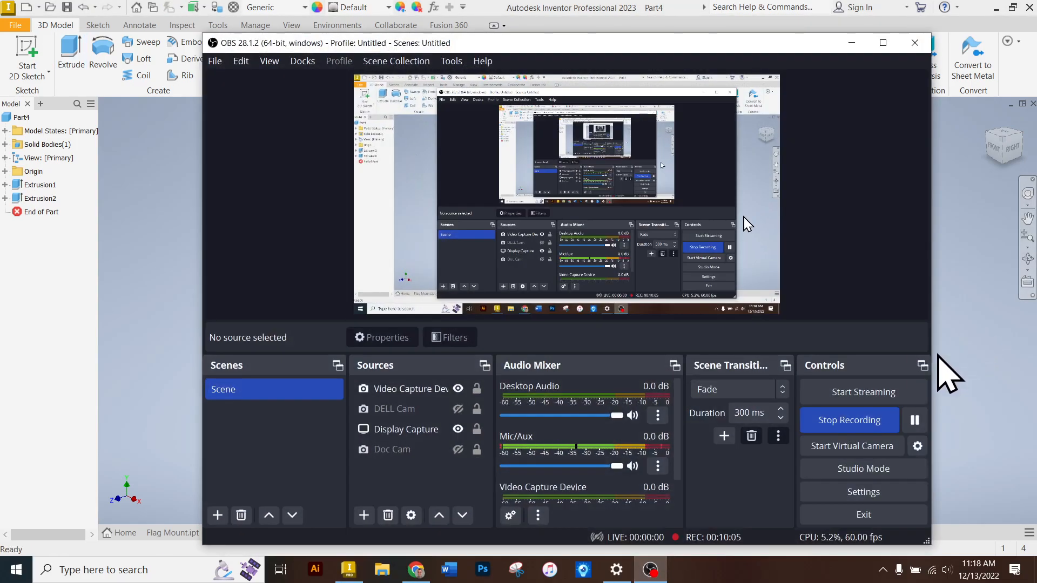
{"action": "left_click", "coordinate": [914, 420]}
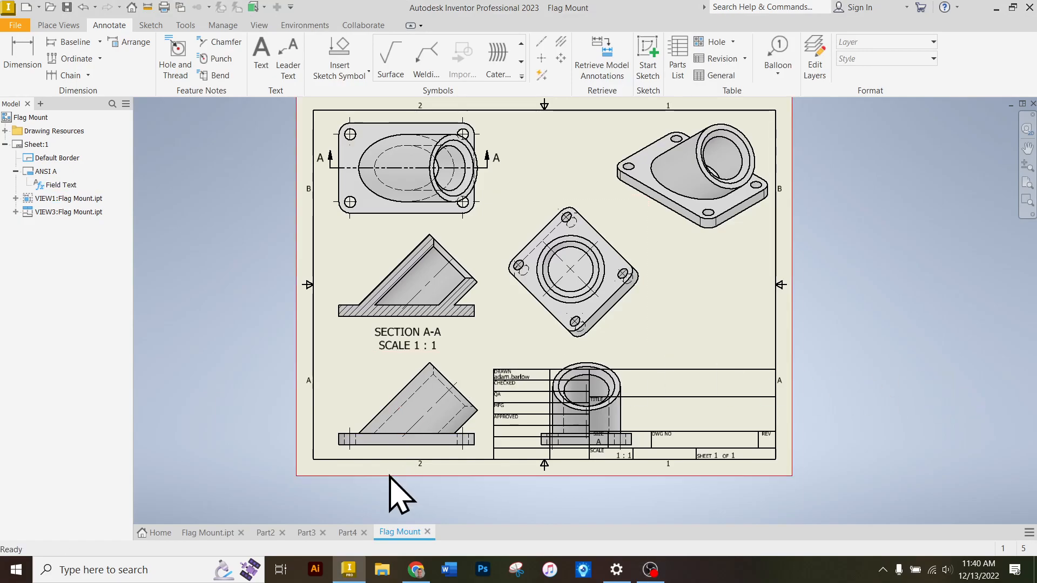
Return to Part4 and start a rectangular pattern of the stud, with the first direction along the block's short left edge
{"action": "left_click", "coordinate": [347, 533]}
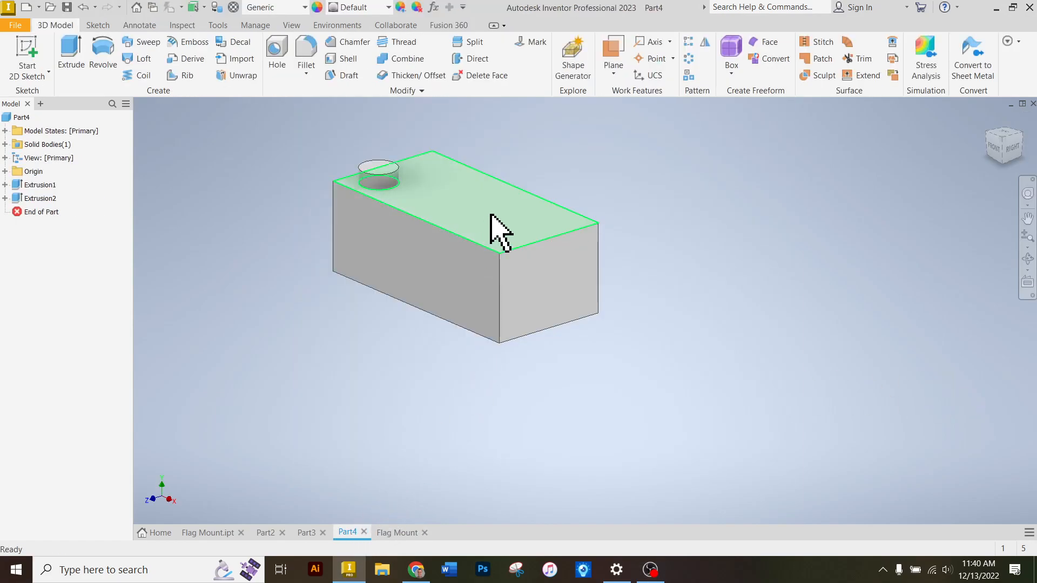
{"action": "left_click", "coordinate": [1003, 135]}
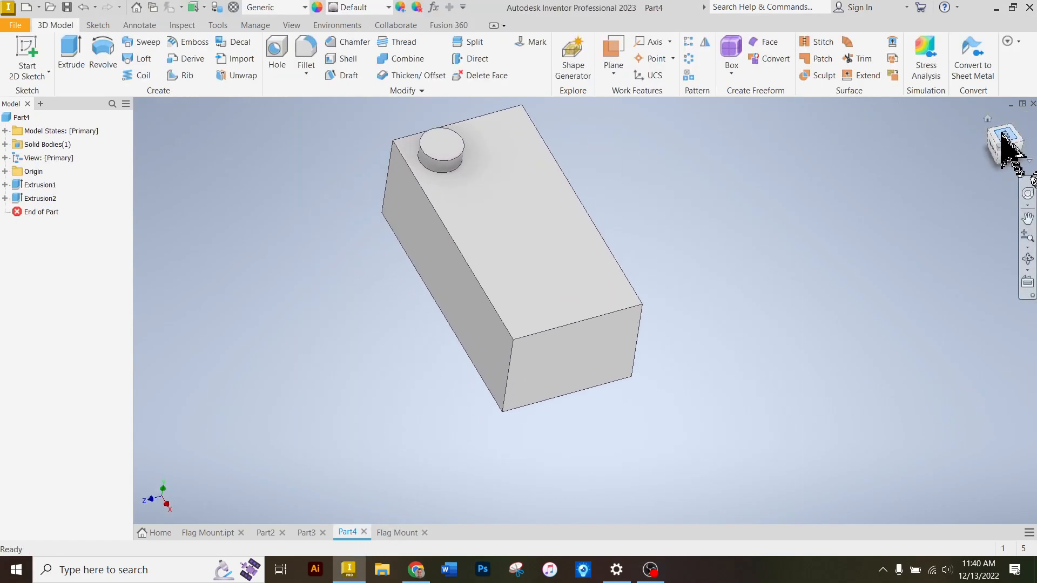
{"action": "left_click", "coordinate": [1013, 117]}
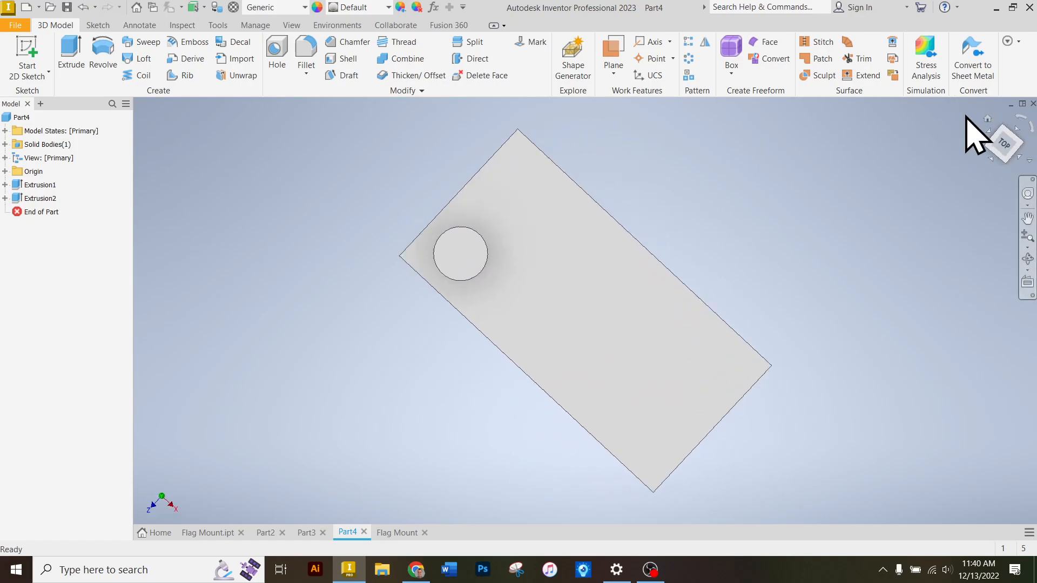
{"action": "left_click", "coordinate": [688, 43]}
{"action": "left_click", "coordinate": [474, 371]}
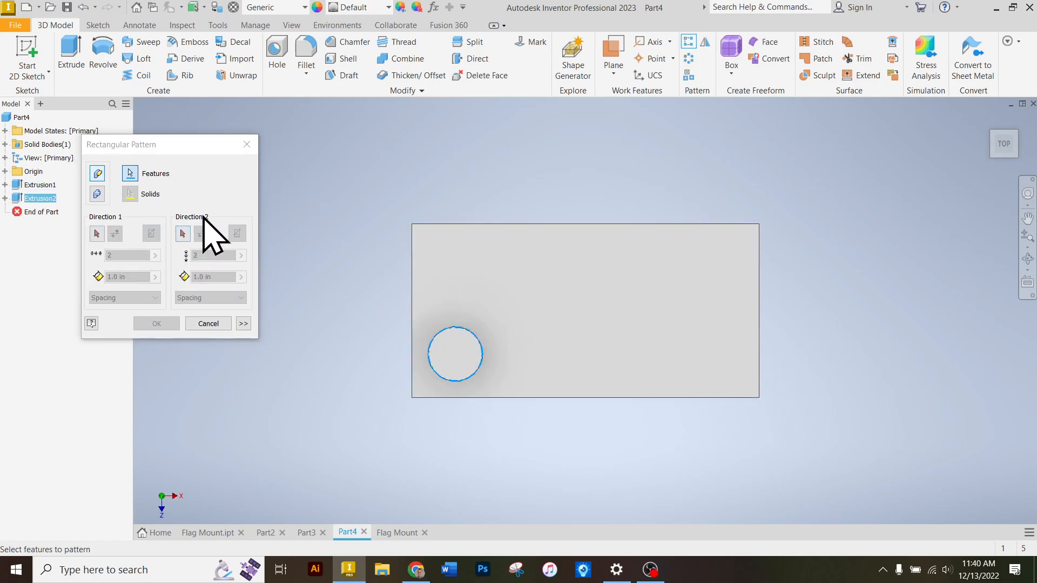
{"action": "left_click", "coordinate": [96, 234]}
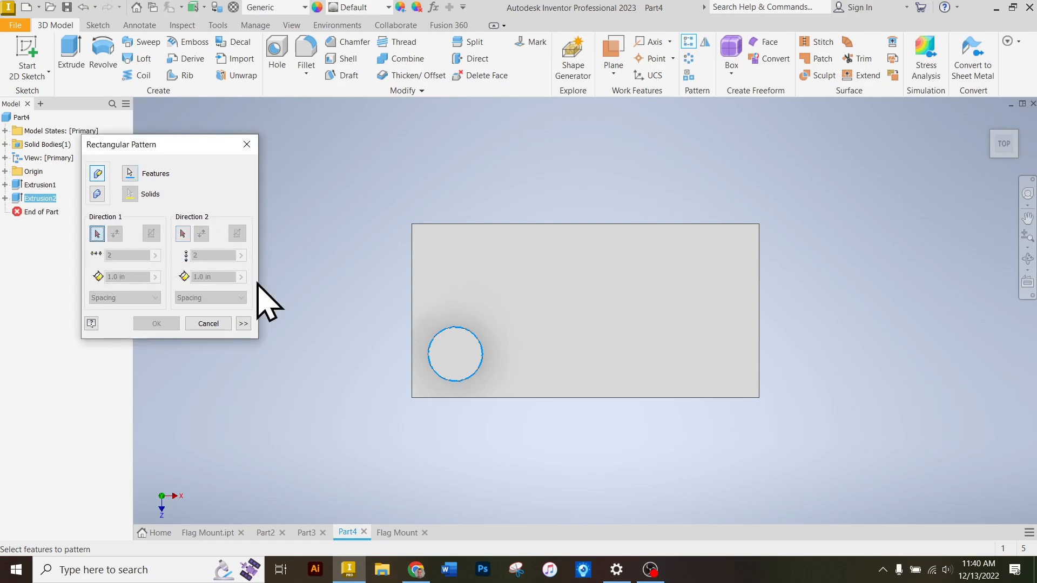
{"action": "left_click", "coordinate": [412, 300]}
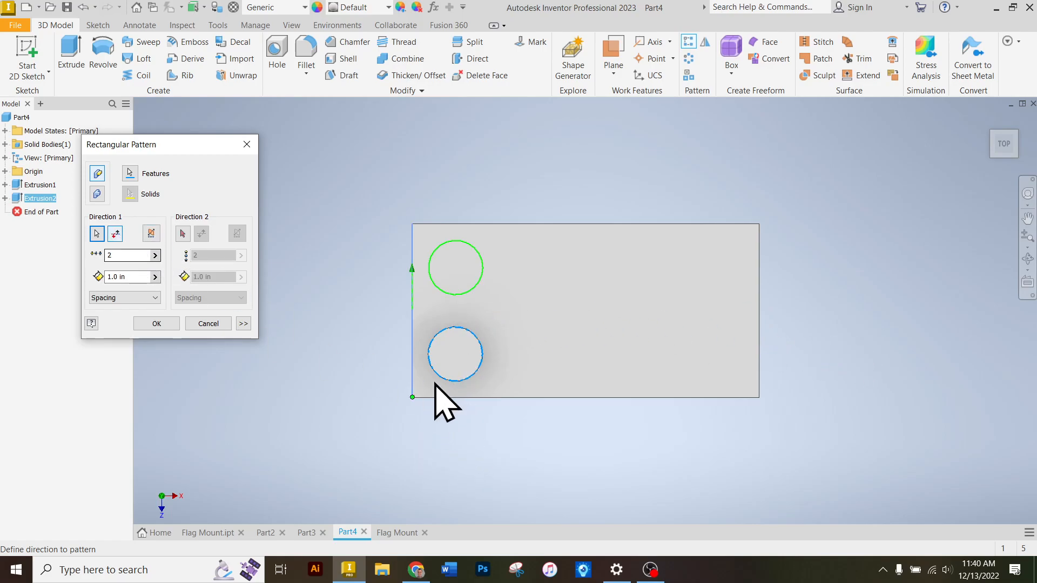
Set the stud pattern's second direction along the long edge, reversed to run over the block, with 4 instances
{"action": "left_click", "coordinate": [182, 234]}
{"action": "left_click", "coordinate": [556, 225]}
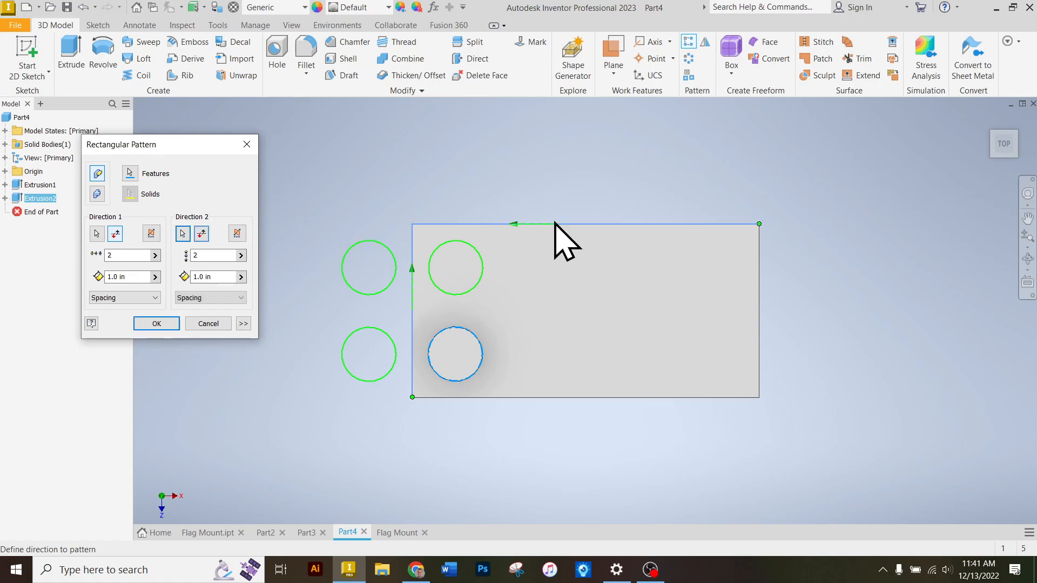
{"action": "left_click", "coordinate": [201, 234]}
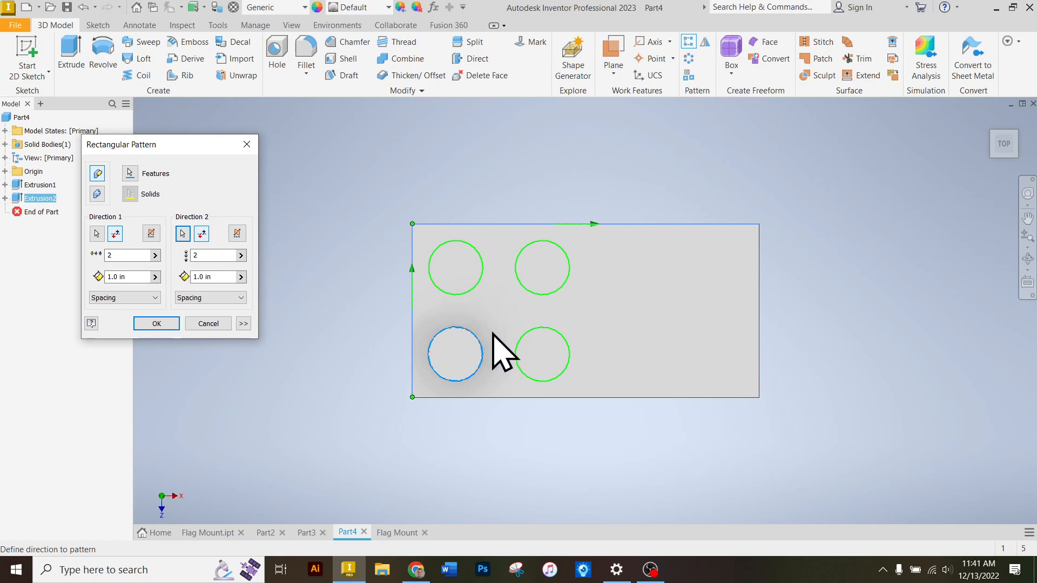
{"action": "left_click", "coordinate": [215, 255]}
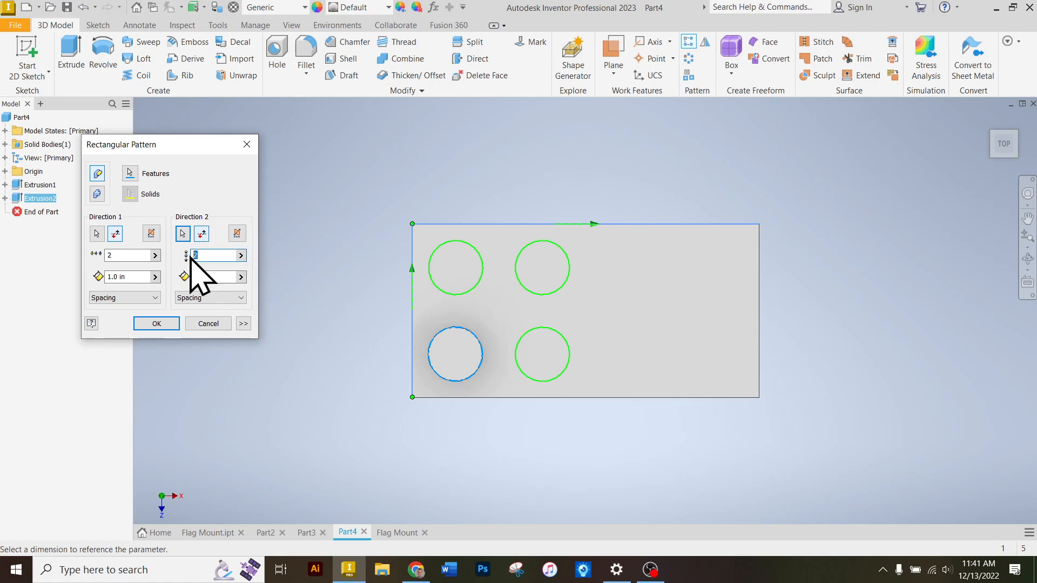
{"action": "type", "text": "4"}
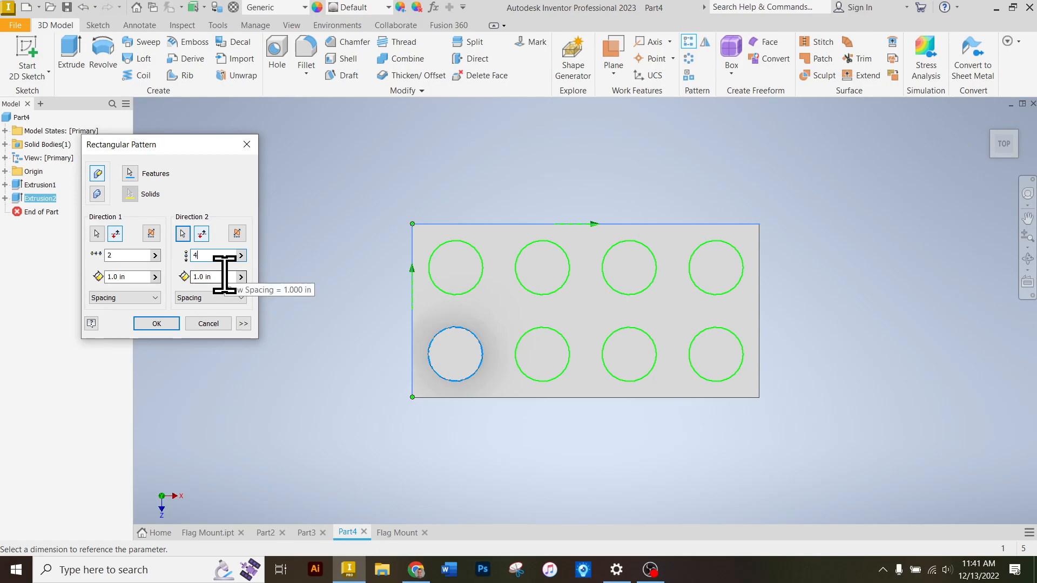
Set the spacing along the short edge to 1 in and create the stud pattern
{"action": "left_click", "coordinate": [218, 277]}
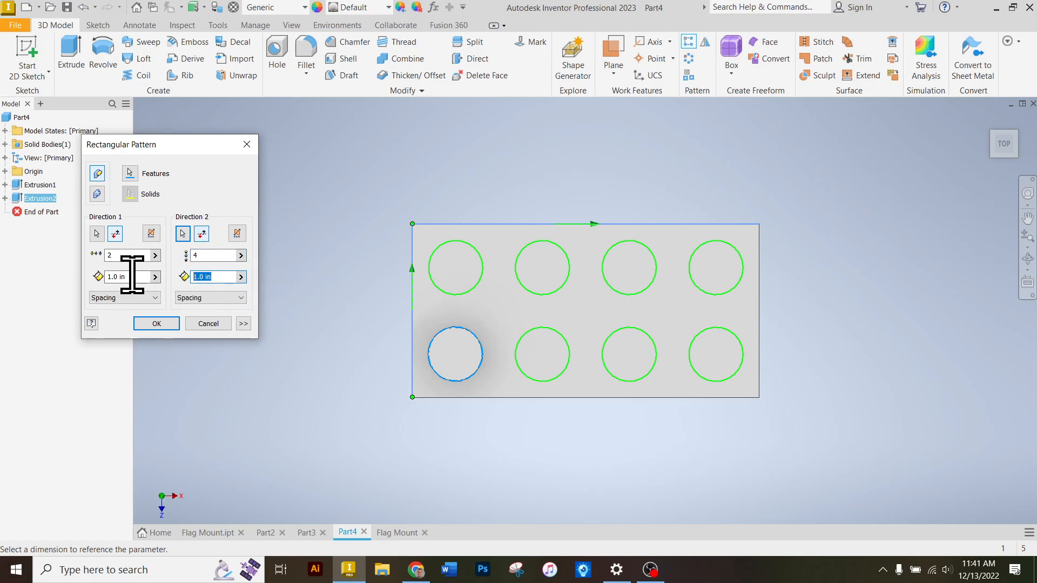
{"action": "left_click", "coordinate": [105, 276]}
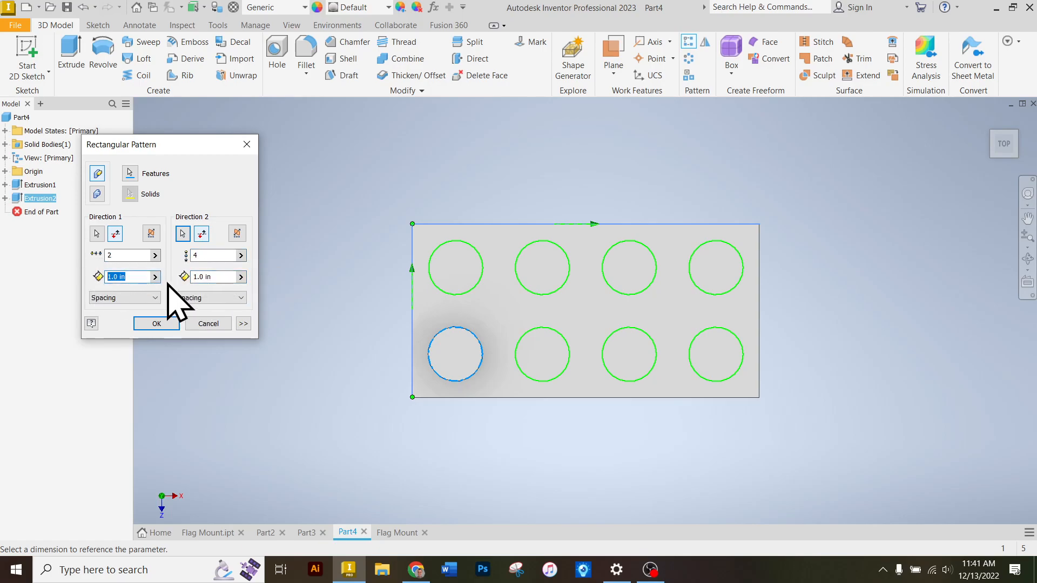
{"action": "type", "text": "1.5"}
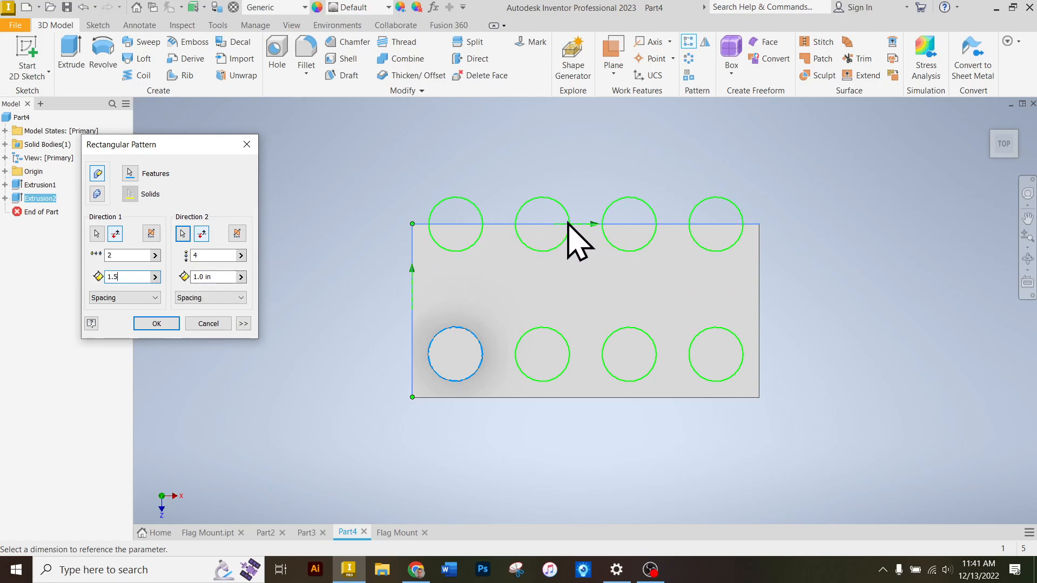
{"action": "key", "text": "BackSpace"}
{"action": "key", "text": "BackSpace"}
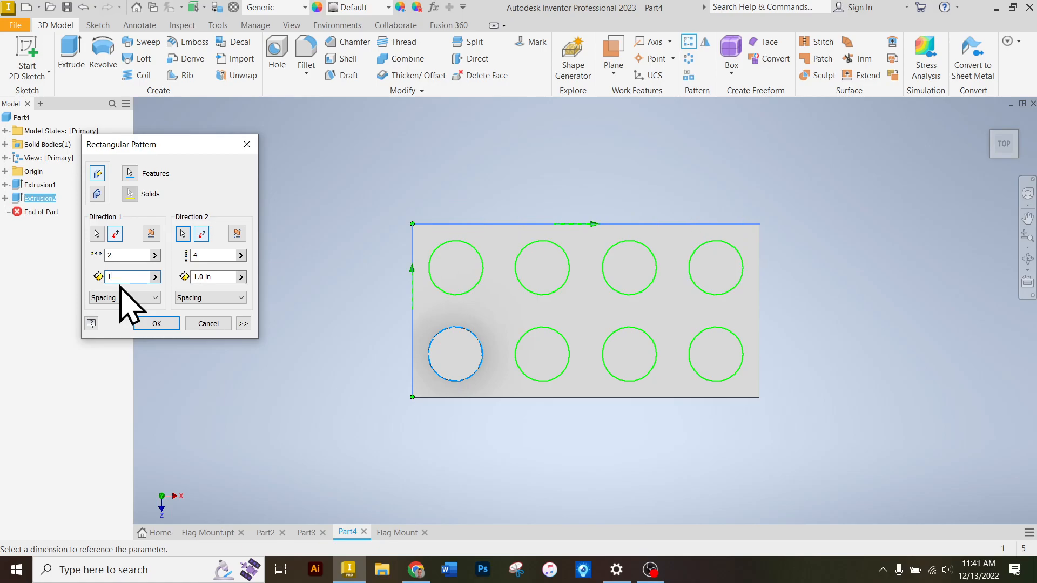
{"action": "left_click", "coordinate": [154, 323]}
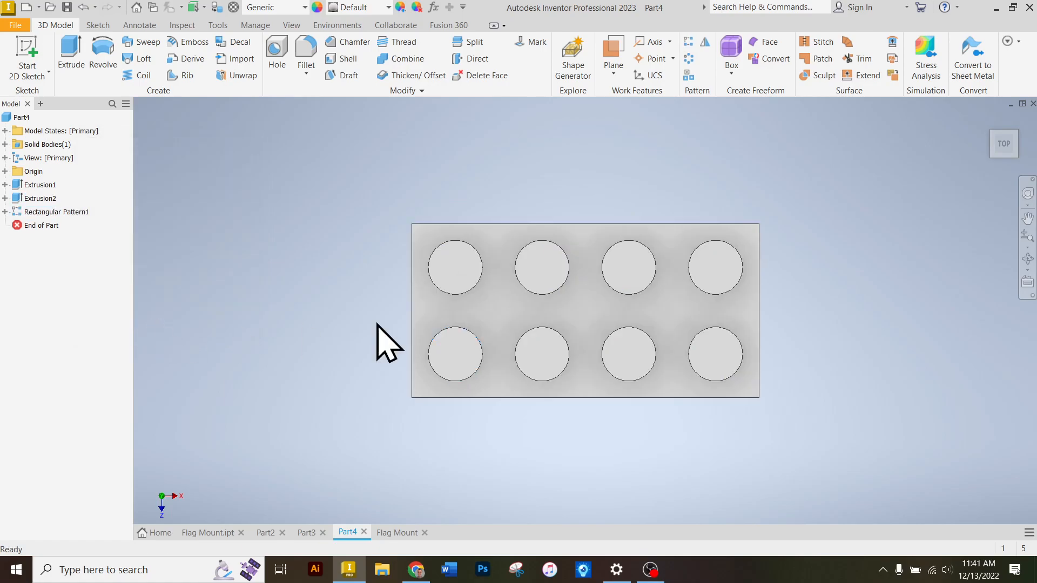
Shell the brick to a 0.1 in wall thickness, removing its bottom face
{"action": "mouse_move", "coordinate": [1007, 147]}
{"action": "left_mouse_down"}
{"action": "mouse_move", "coordinate": [1003, 101]}
{"action": "mouse_move", "coordinate": [941, 97]}
{"action": "mouse_move", "coordinate": [950, 157]}
{"action": "mouse_move", "coordinate": [964, 135]}
{"action": "mouse_move", "coordinate": [953, 103]}
{"action": "mouse_move", "coordinate": [951, 153]}
{"action": "mouse_move", "coordinate": [953, 103]}
{"action": "mouse_move", "coordinate": [969, 73]}
{"action": "left_mouse_up"}
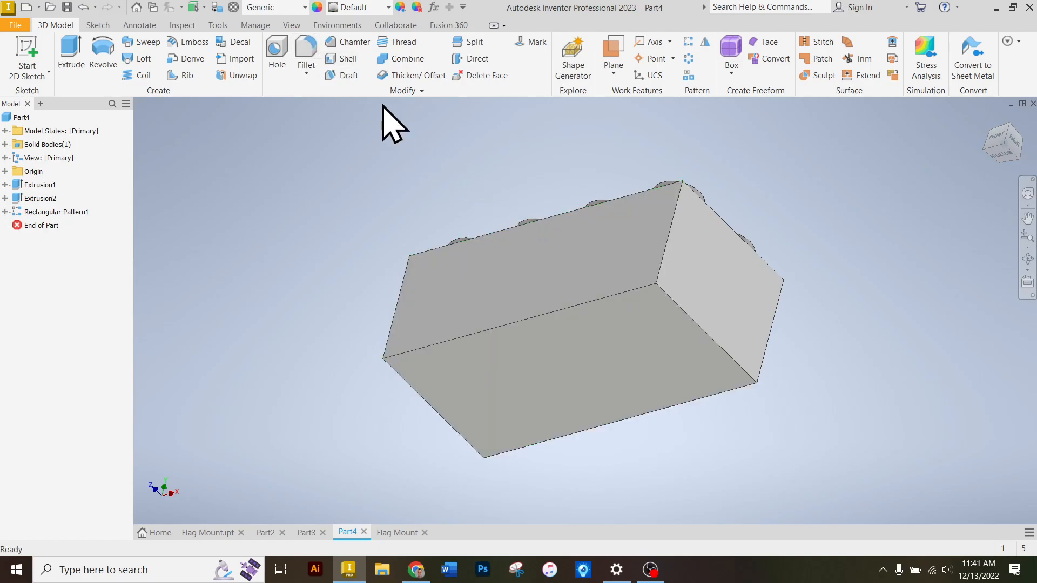
{"action": "left_click", "coordinate": [343, 59]}
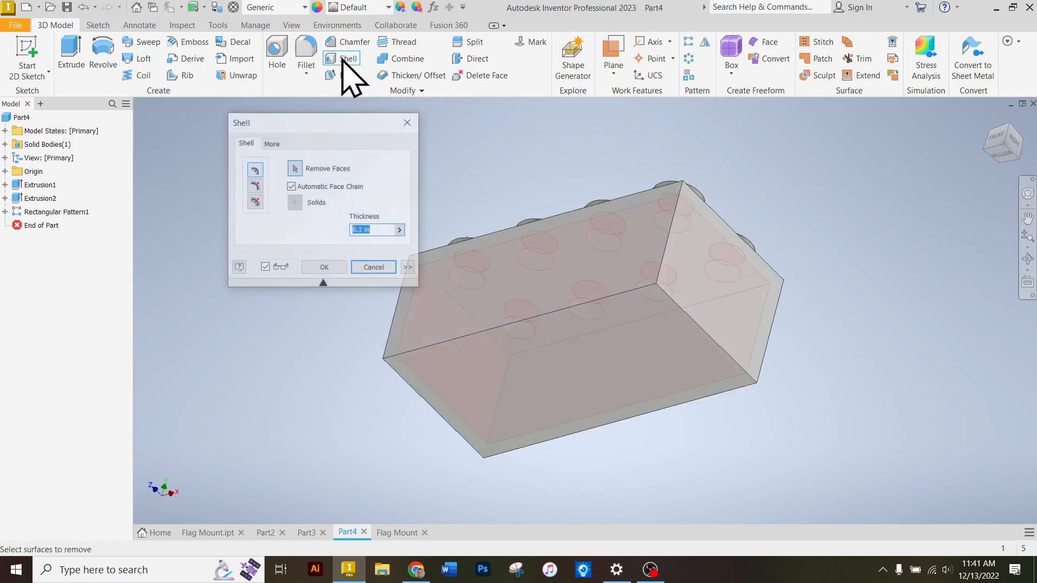
{"action": "left_click", "coordinate": [567, 378]}
{"action": "mouse_move", "coordinate": [603, 409]}
{"action": "middle_mouse_down", "text": "shift"}
{"action": "mouse_move", "coordinate": [614, 363]}
{"action": "mouse_move", "coordinate": [664, 363]}
{"action": "mouse_move", "coordinate": [621, 370]}
{"action": "mouse_move", "coordinate": [614, 394]}
{"action": "middle_mouse_up", "text": "shift"}
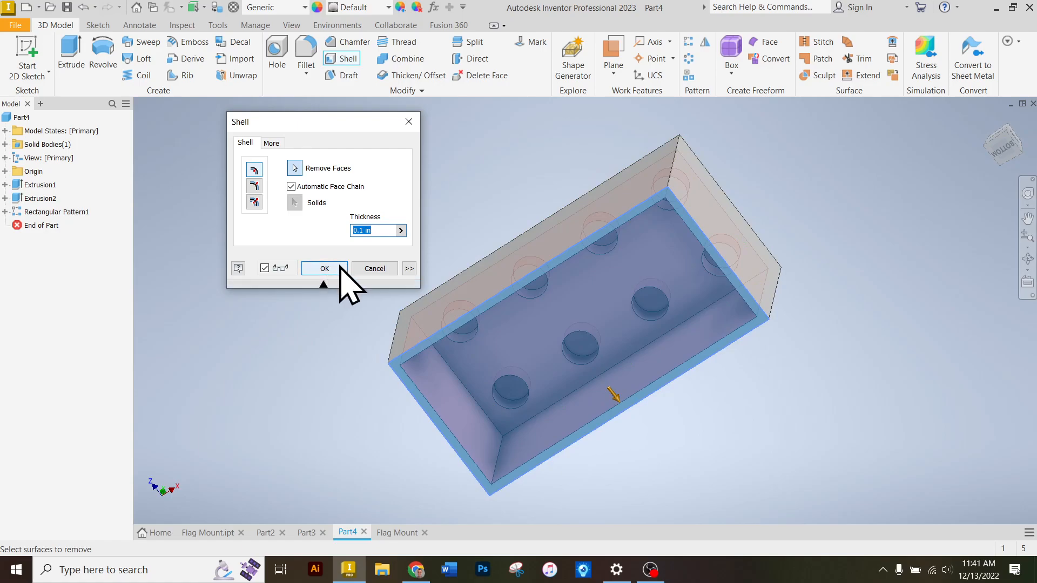
{"action": "left_click", "coordinate": [339, 267]}
Start a sketch on the brick's inner face and draw a 0.75 in diameter circle at its centre
{"action": "left_click", "coordinate": [1009, 156]}
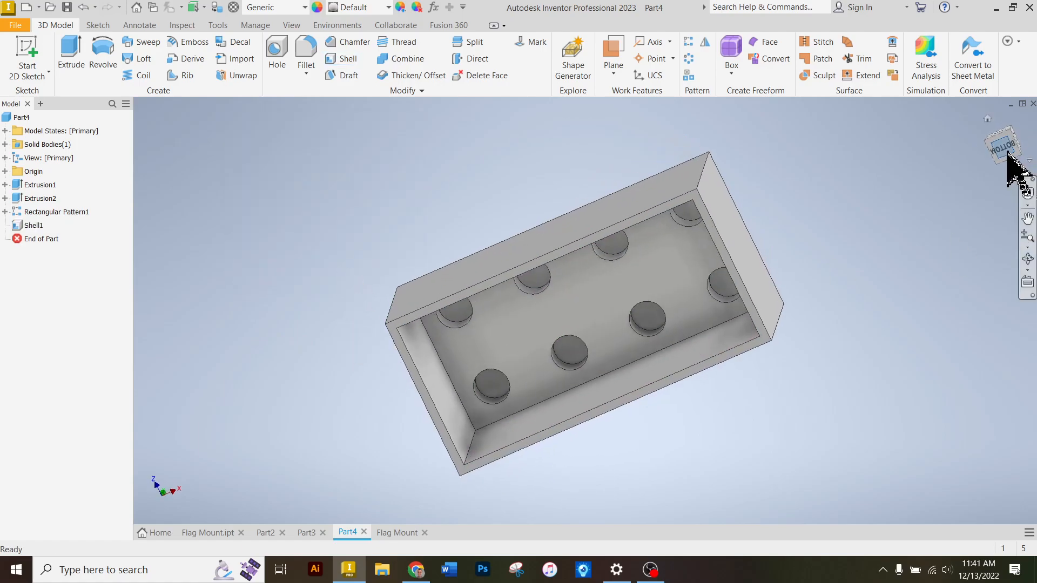
{"action": "left_click", "coordinate": [18, 47]}
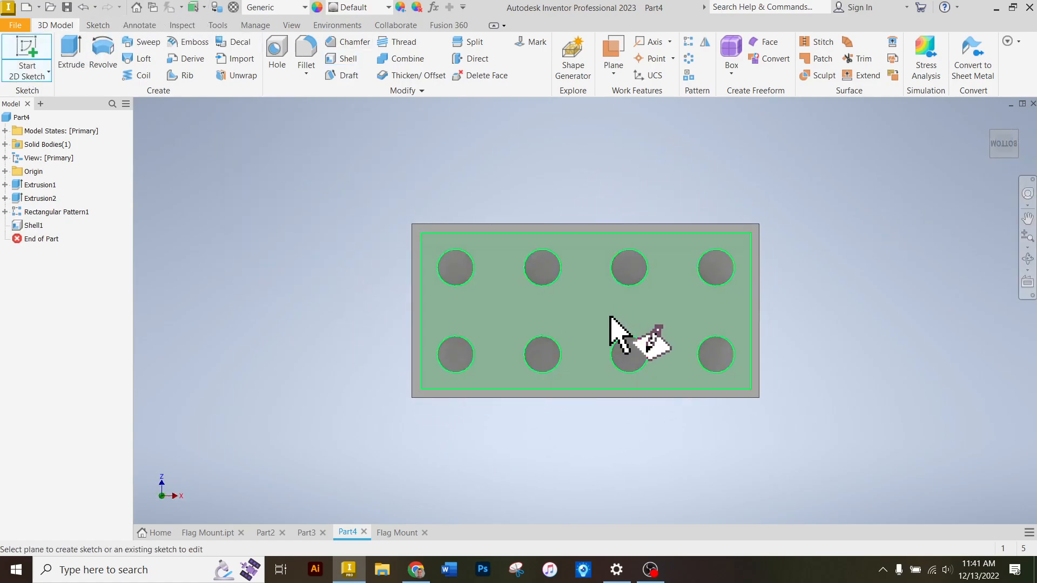
{"action": "left_click", "coordinate": [587, 310]}
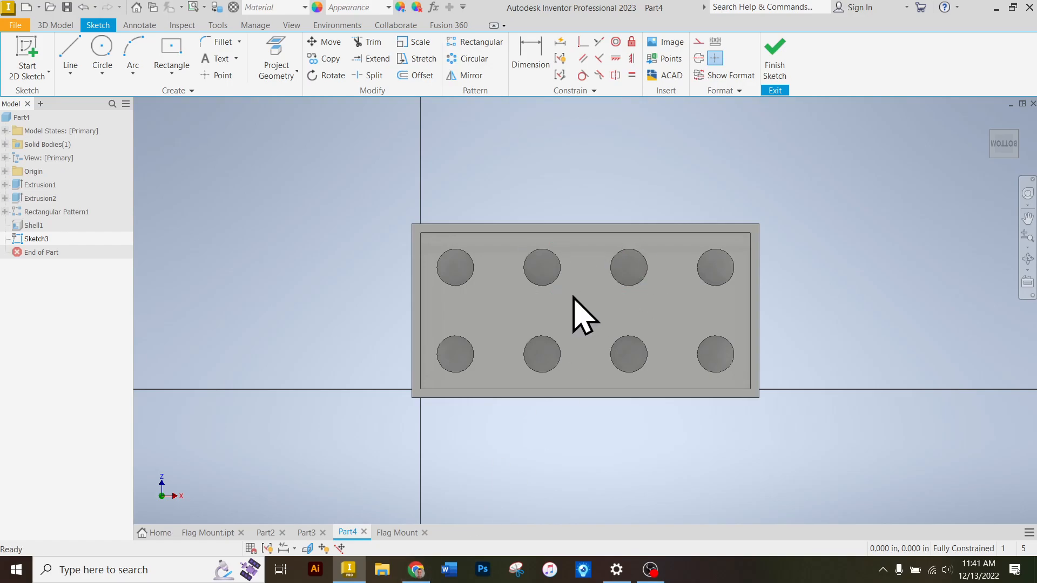
{"action": "left_click", "coordinate": [102, 50]}
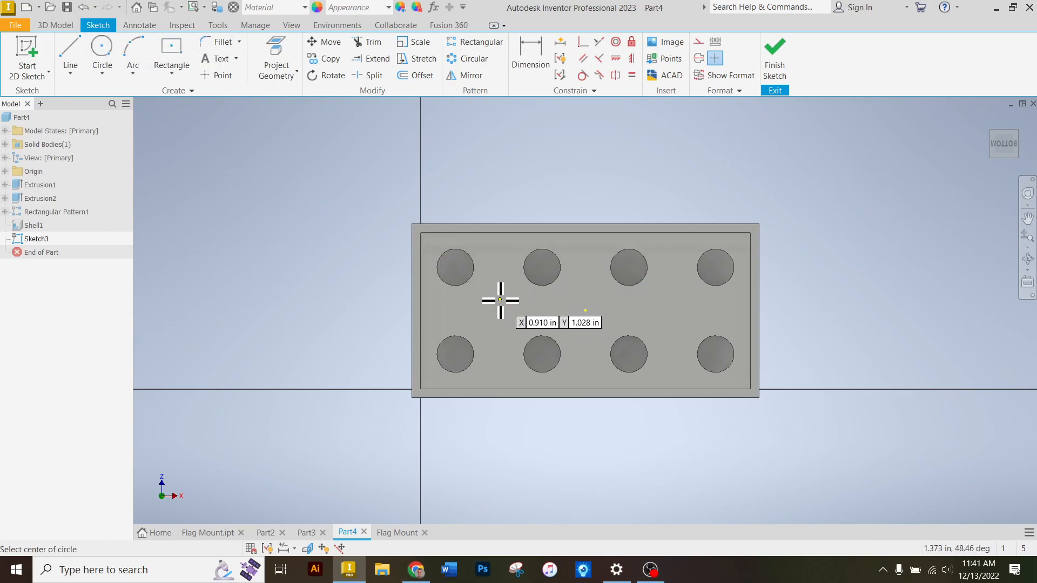
{"action": "left_click", "coordinate": [585, 311]}
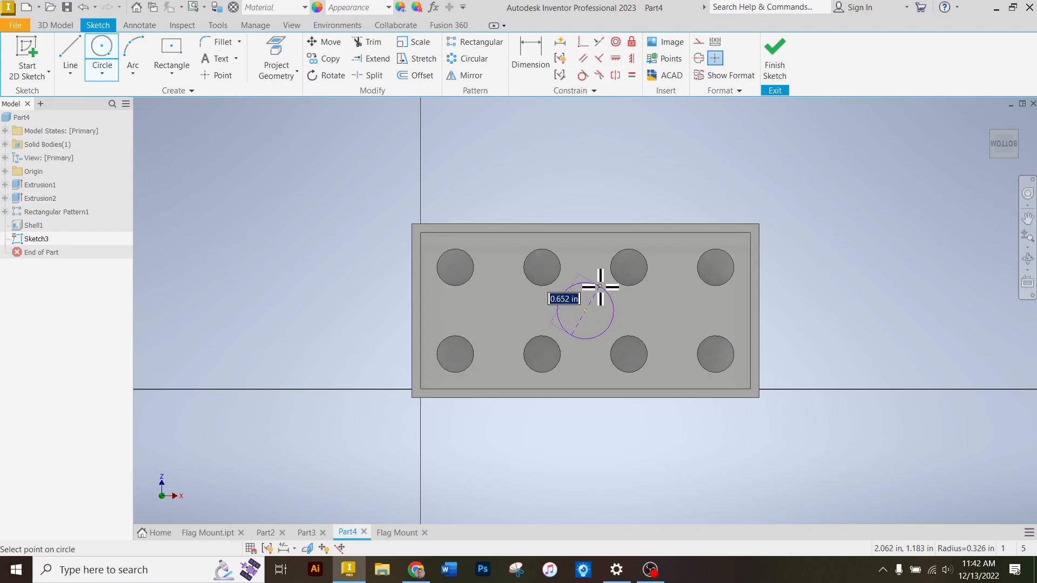
{"action": "type", "text": "."}
{"action": "key", "text": "Return"}
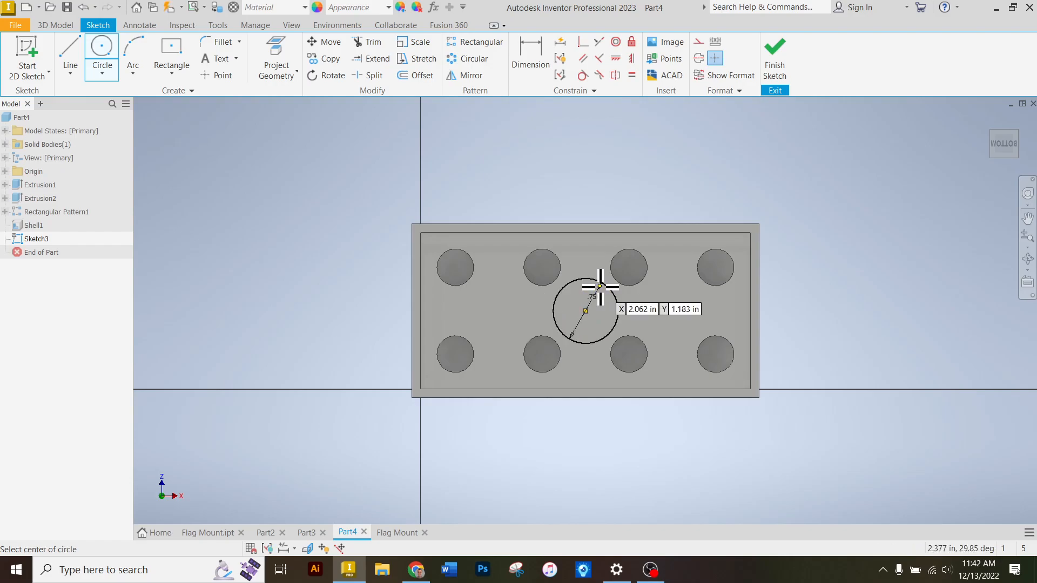
Add a concentric 0.55 in diameter circle inside the first one and finish the sketch
{"action": "left_click", "coordinate": [586, 311]}
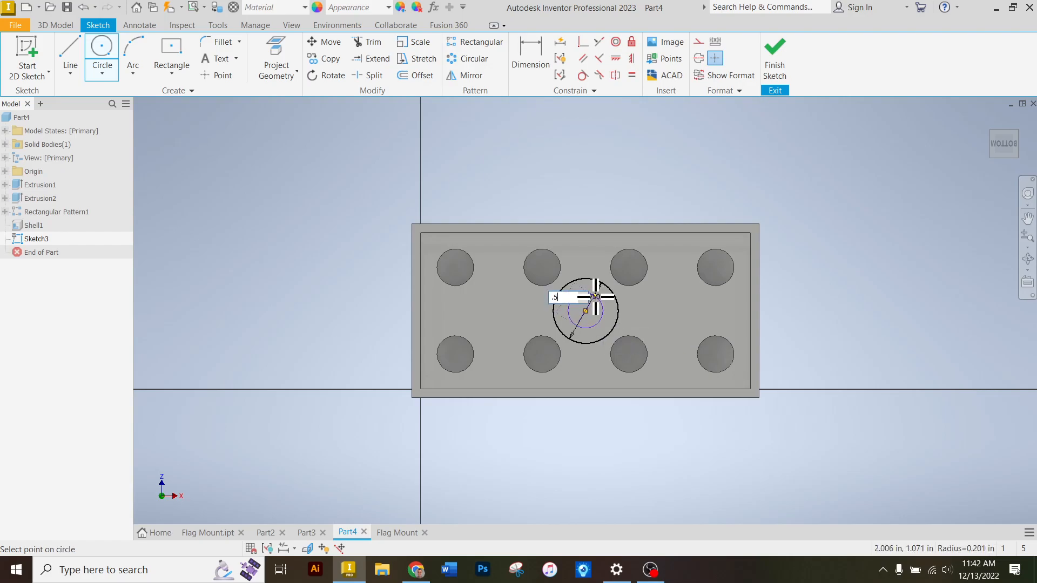
{"action": "key", "text": "Return"}
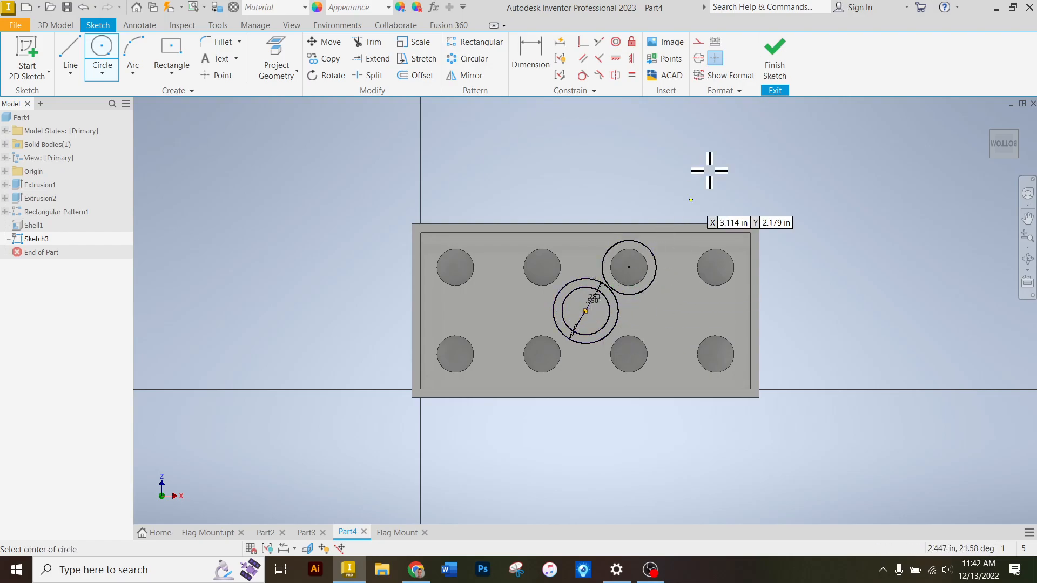
{"action": "left_click", "coordinate": [777, 59]}
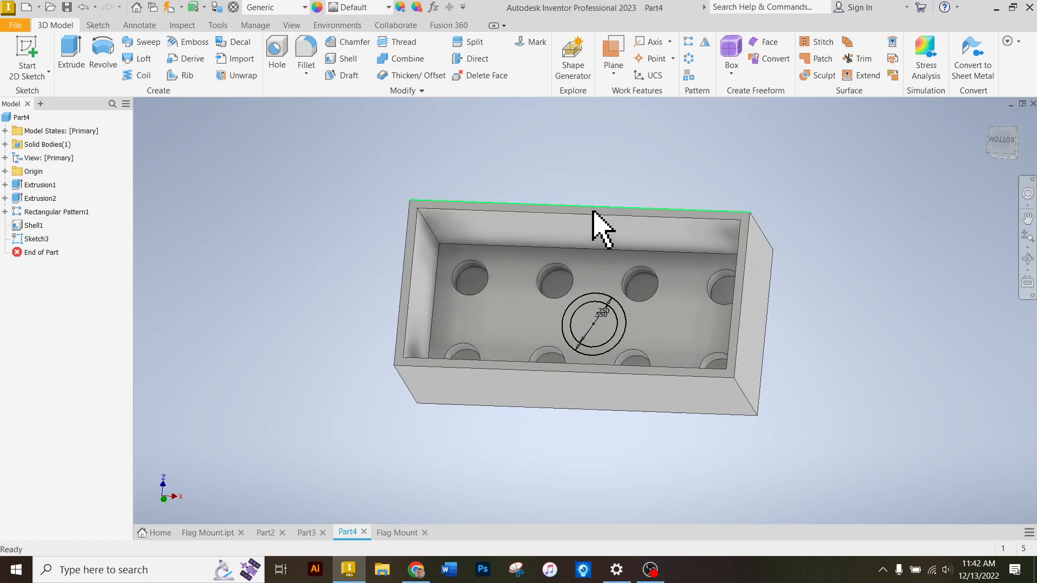
Extrude the ring between the two circles up to the brick's open rim face, joined to the body
{"action": "left_click", "coordinate": [73, 54]}
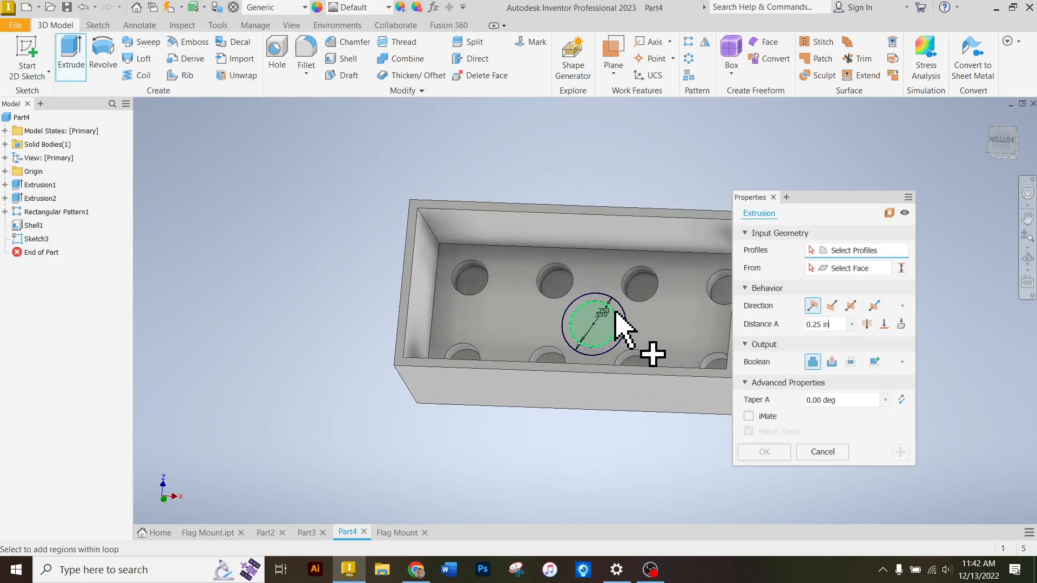
{"action": "scroll", "coordinate": [621, 324], "scroll_direction": "down", "scroll_amount": 5}
{"action": "left_click", "coordinate": [629, 299]}
{"action": "scroll", "coordinate": [606, 273], "scroll_direction": "up", "scroll_amount": 5}
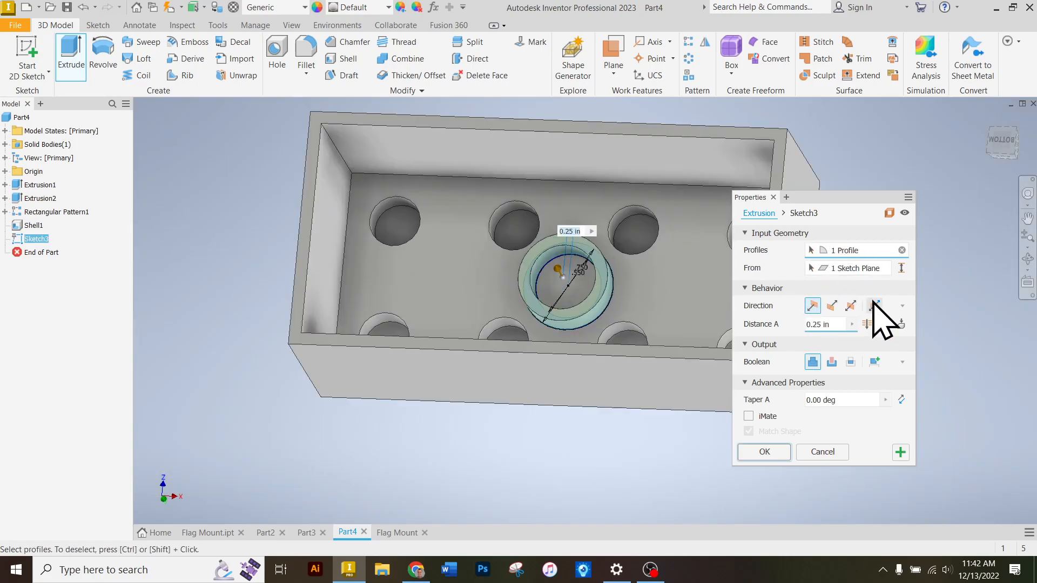
{"action": "left_click", "coordinate": [884, 326]}
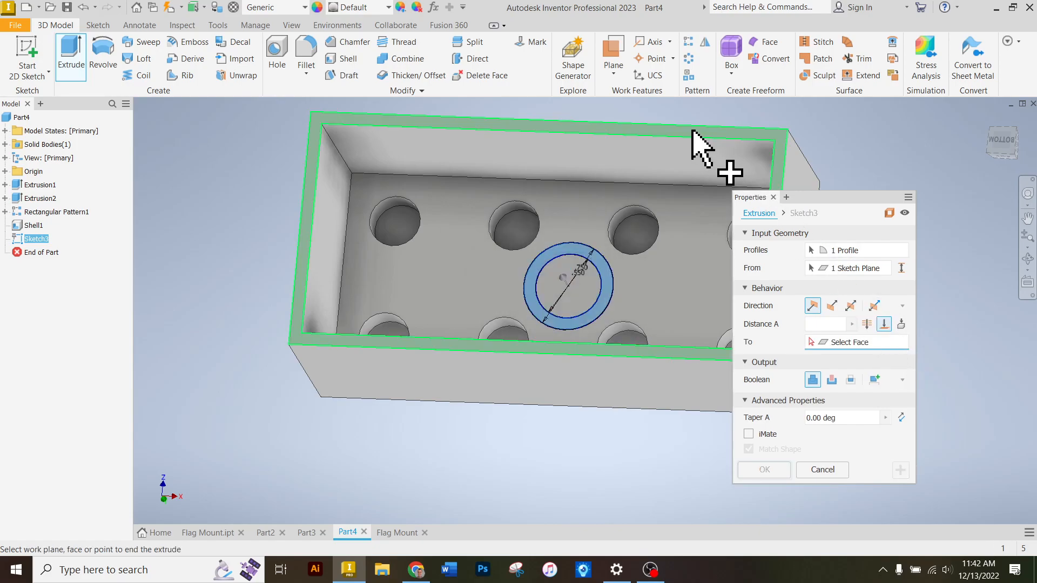
{"action": "left_click", "coordinate": [498, 128]}
{"action": "mouse_move", "coordinate": [1006, 152]}
{"action": "left_mouse_down"}
{"action": "mouse_move", "coordinate": [984, 114]}
{"action": "mouse_move", "coordinate": [946, 115]}
{"action": "mouse_move", "coordinate": [951, 131]}
{"action": "mouse_move", "coordinate": [990, 142]}
{"action": "mouse_move", "coordinate": [1018, 185]}
{"action": "left_mouse_up"}
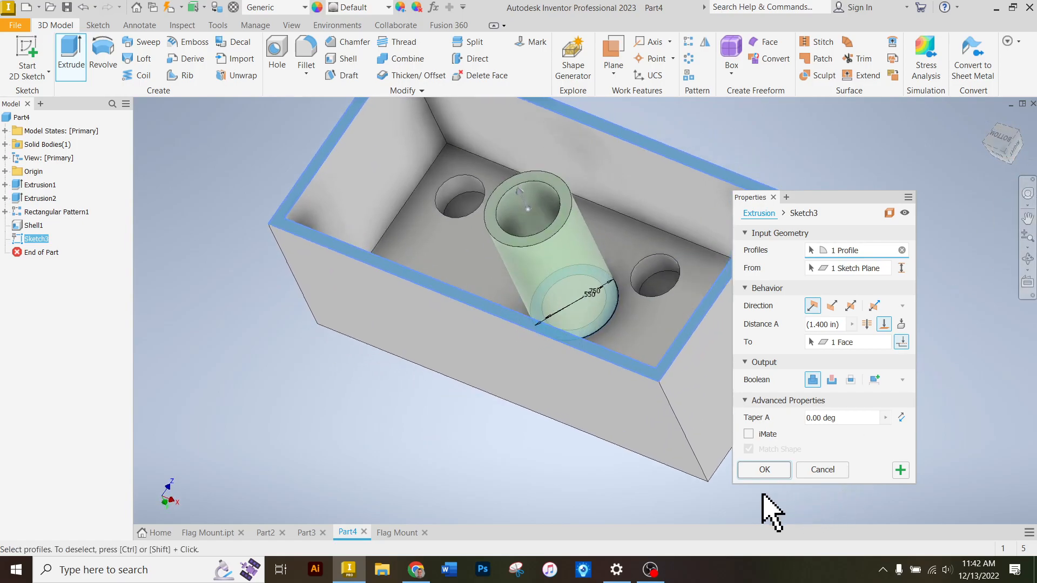
{"action": "left_click", "coordinate": [765, 470]}
Rectangularly pattern the hollow cylinder in two opposite directions along the brick's long inner edges, with 2 instances each way at 1.0 in spacing
{"action": "left_click", "coordinate": [1000, 142]}
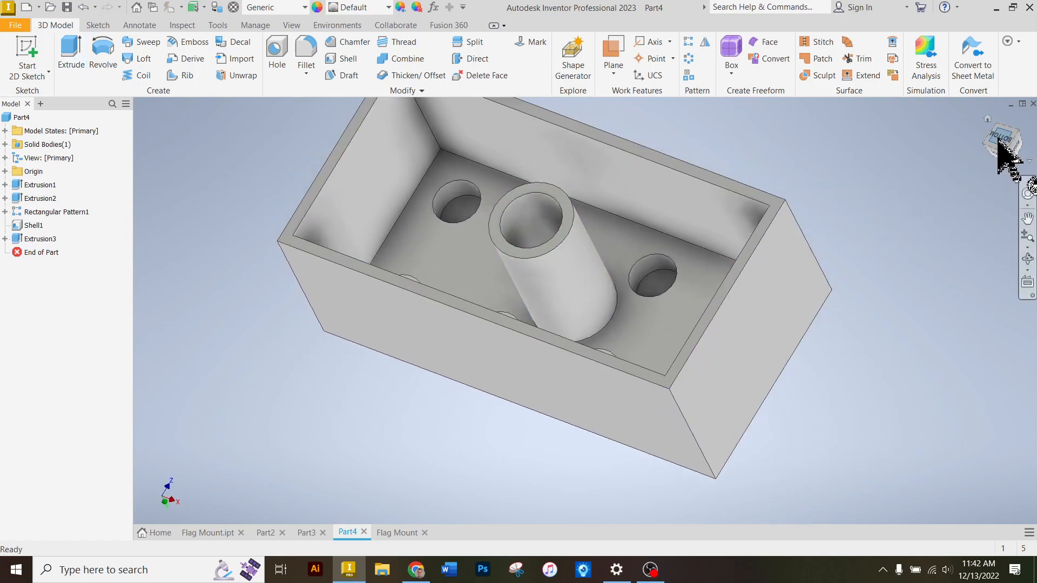
{"action": "left_click", "coordinate": [688, 42]}
{"action": "left_click", "coordinate": [615, 326]}
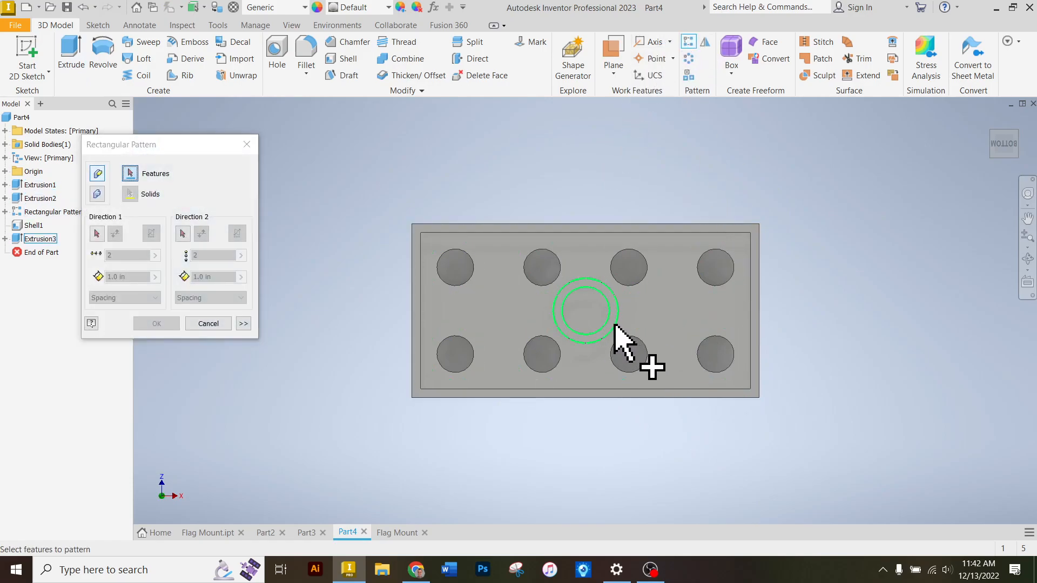
{"action": "left_click", "coordinate": [998, 146]}
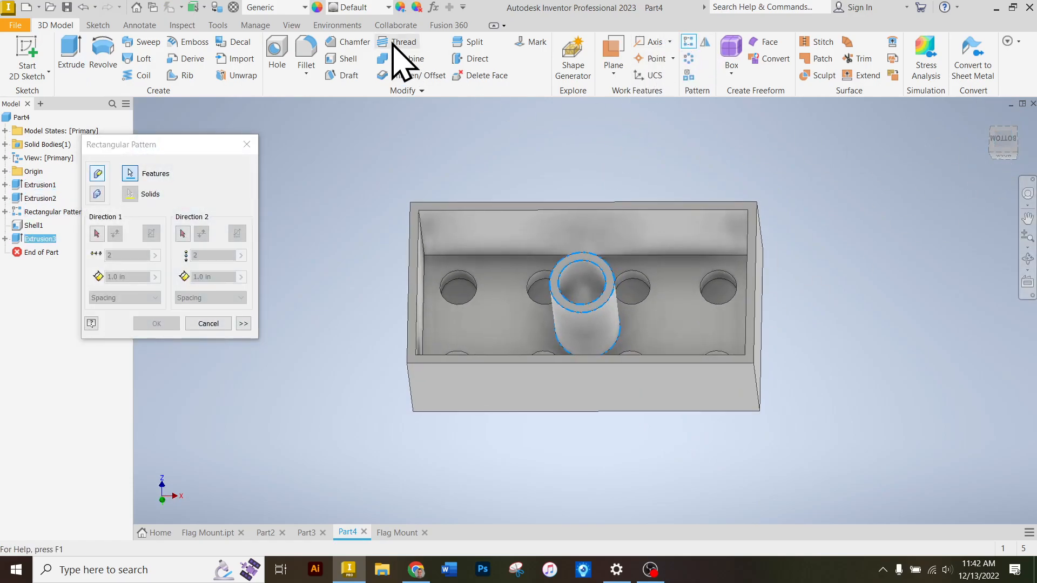
{"action": "left_click", "coordinate": [97, 234]}
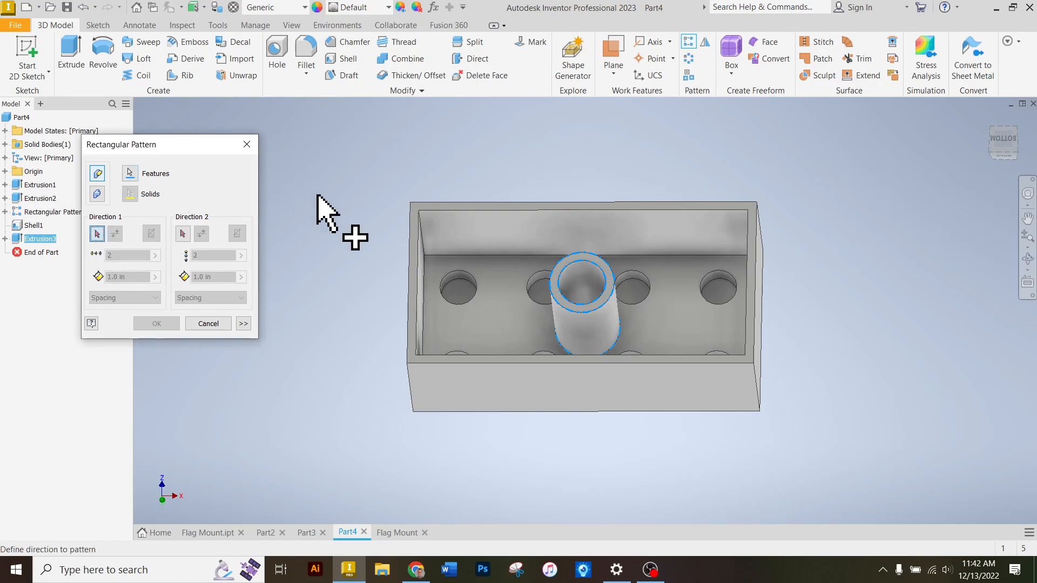
{"action": "left_click", "coordinate": [451, 210]}
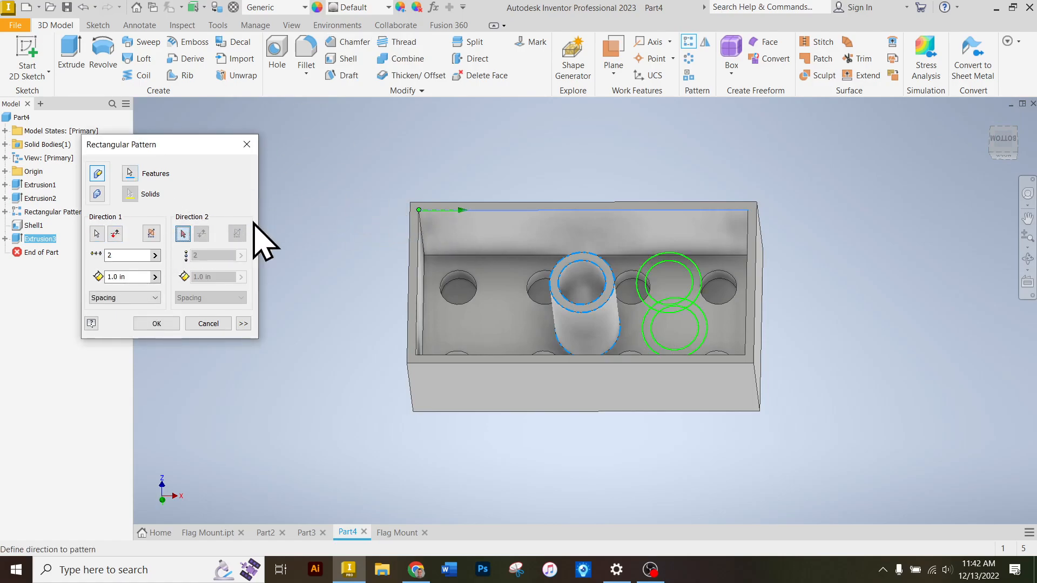
{"action": "left_click", "coordinate": [505, 354]}
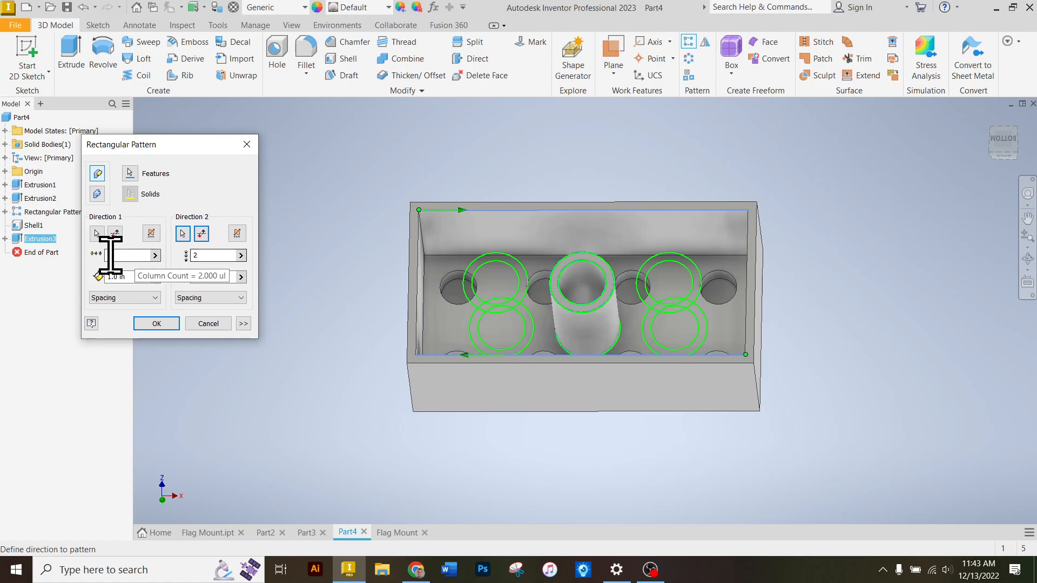
{"action": "left_click", "coordinate": [156, 323]}
Return the brick to an isometric view and open its iProperties at the physical properties
{"action": "left_click_drag", "start_coordinate": [1003, 148], "coordinate": [991, 170]}
{"action": "left_click_drag", "start_coordinate": [982, 111], "coordinate": [987, 131]}
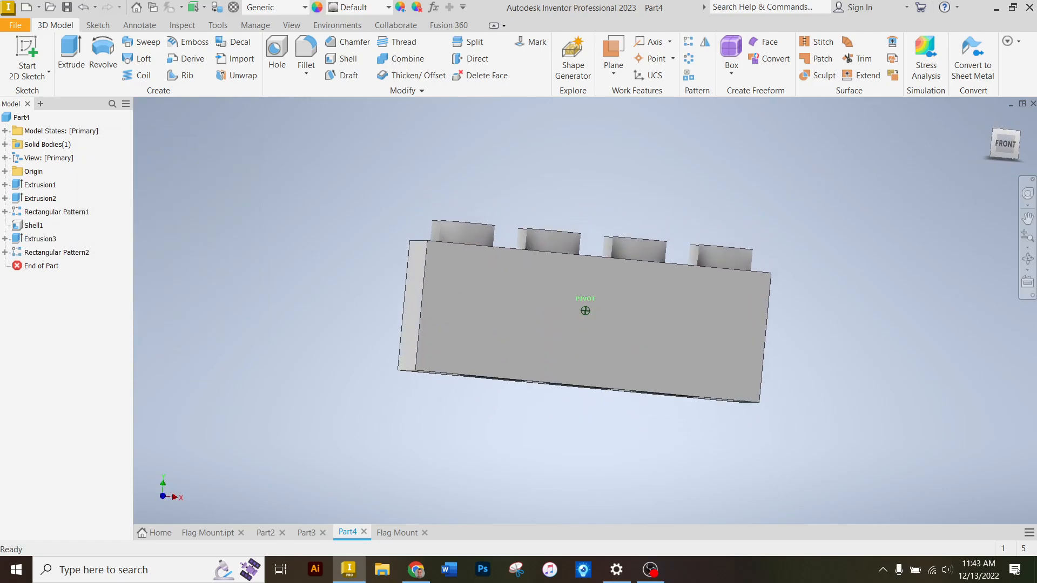
{"action": "left_click", "coordinate": [985, 118]}
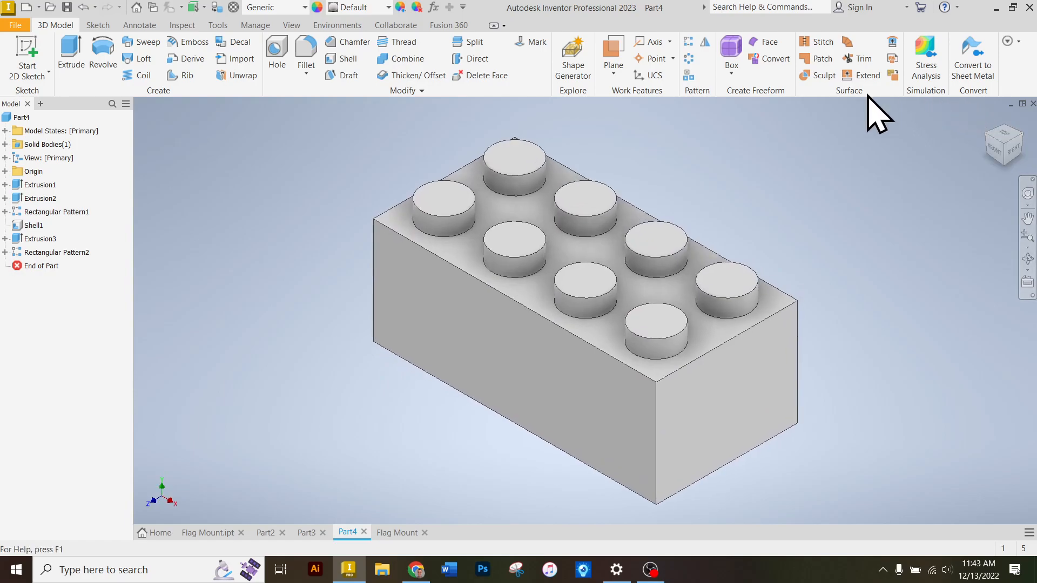
{"action": "right_click", "coordinate": [21, 117]}
{"action": "left_click", "coordinate": [81, 252]}
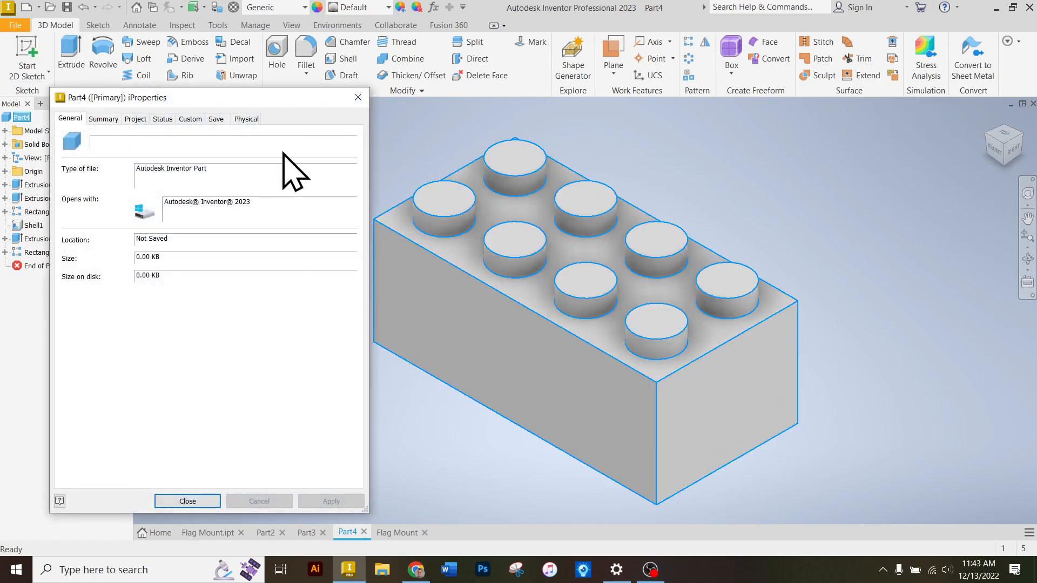
{"action": "left_click", "coordinate": [248, 119]}
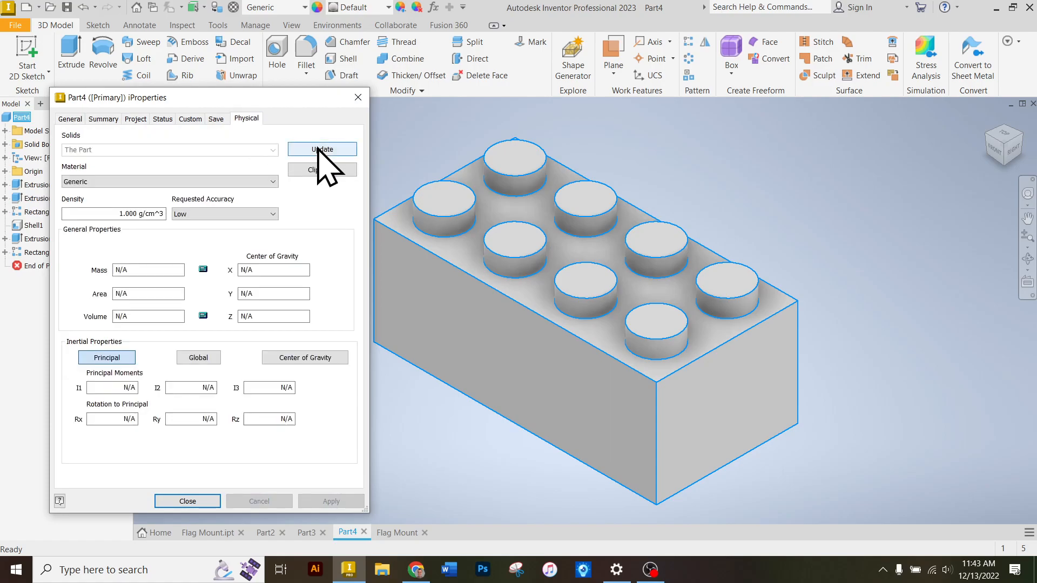